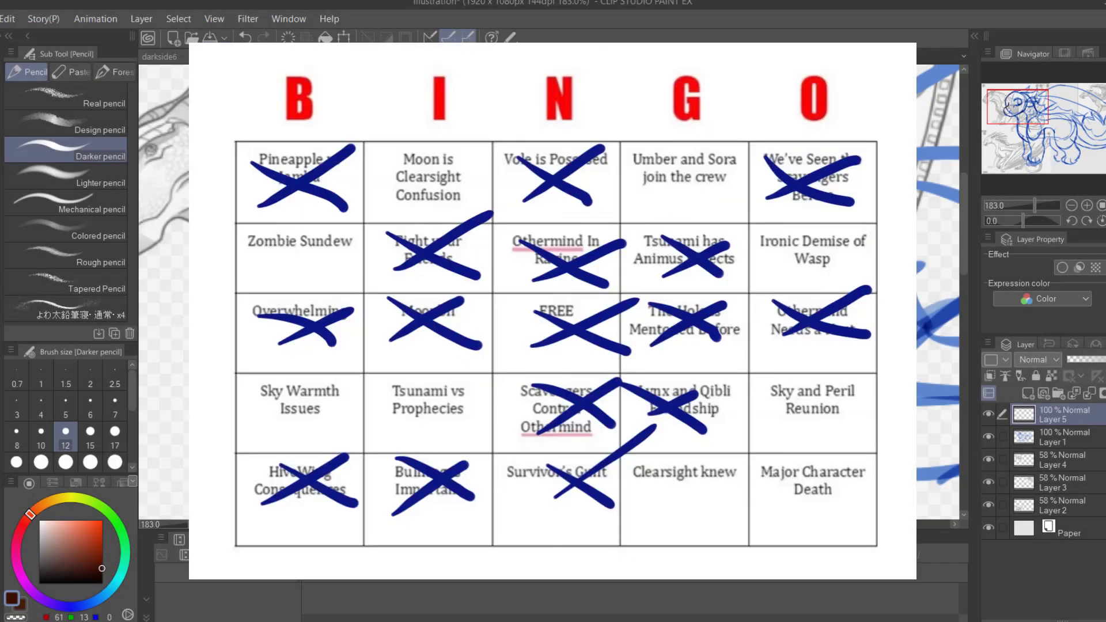
- Ink the loops and spirals inside the dragon's eyes in dark brown, redoing one stroke
{"action": "scroll", "coordinate": [550, 288], "scroll_direction": "up", "scroll_amount": 1}
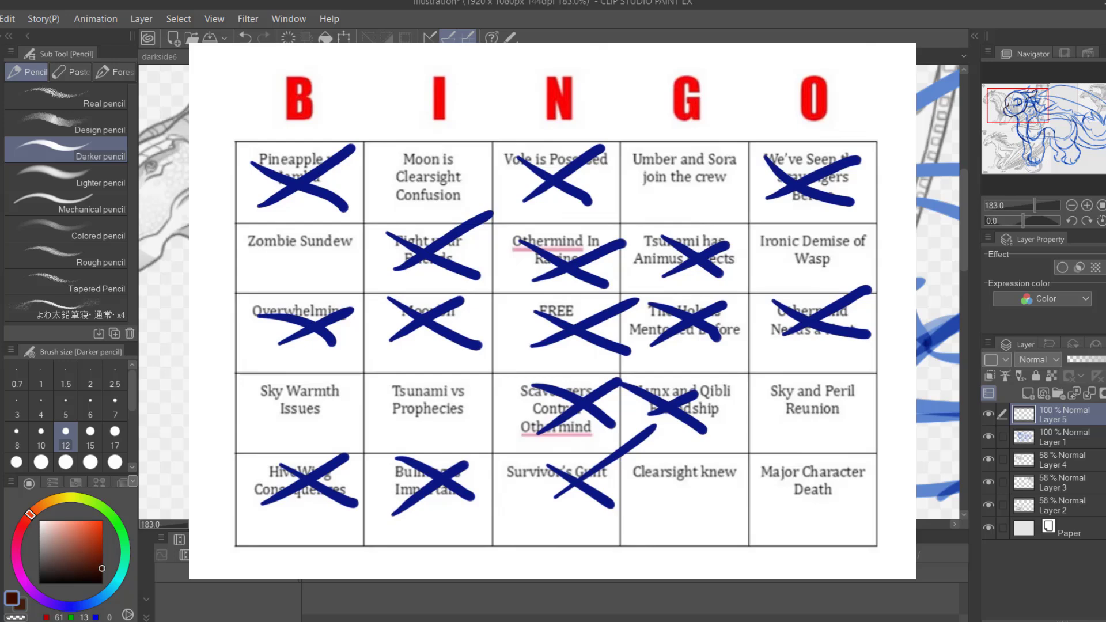
{"action": "left_click_drag", "start_coordinate": [541, 300], "coordinate": [504, 293]}
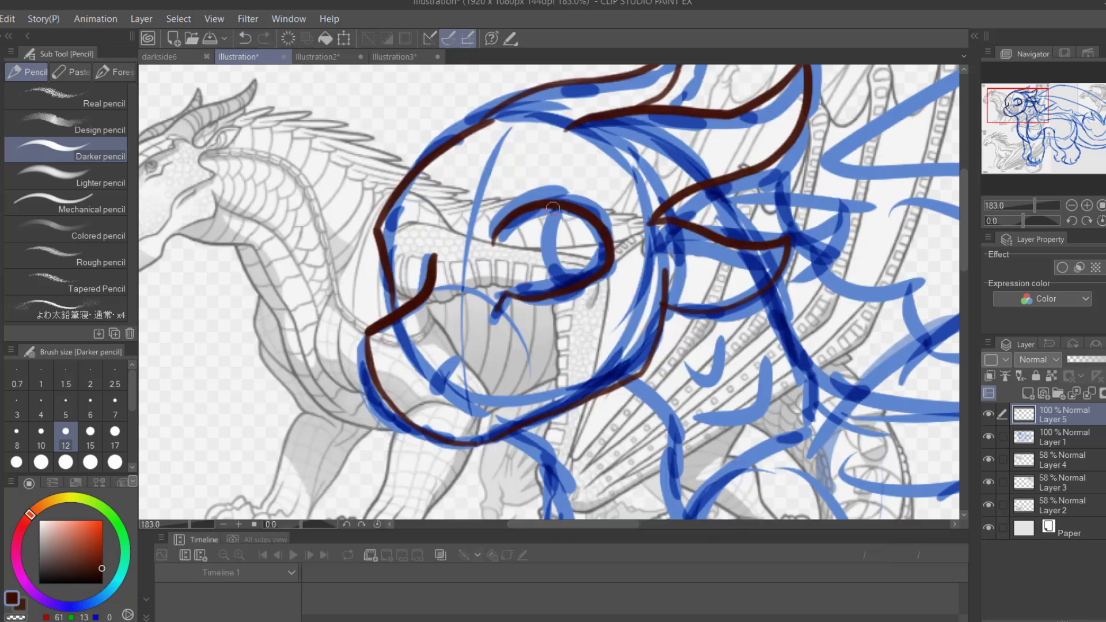
{"action": "left_click_drag", "start_coordinate": [548, 214], "coordinate": [553, 291]}
{"action": "mouse_move", "coordinate": [578, 228]}
{"action": "left_mouse_down"}
{"action": "mouse_move", "coordinate": [570, 218]}
{"action": "mouse_move", "coordinate": [591, 265]}
{"action": "left_mouse_up"}
{"action": "left_click_drag", "start_coordinate": [1032, 206], "coordinate": [1039, 206]}
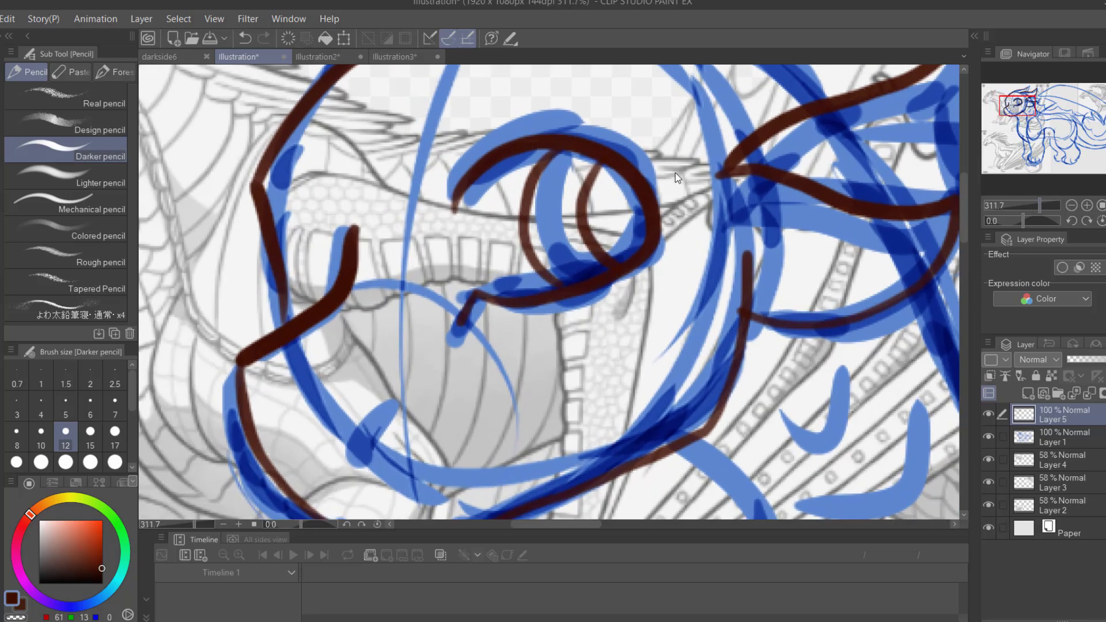
{"action": "key", "text": "ctrl+z"}
{"action": "mouse_move", "coordinate": [579, 214]}
{"action": "left_mouse_down"}
{"action": "mouse_move", "coordinate": [604, 196]}
{"action": "mouse_move", "coordinate": [599, 259]}
{"action": "left_mouse_up"}
{"action": "left_click_drag", "start_coordinate": [593, 185], "coordinate": [630, 161]}
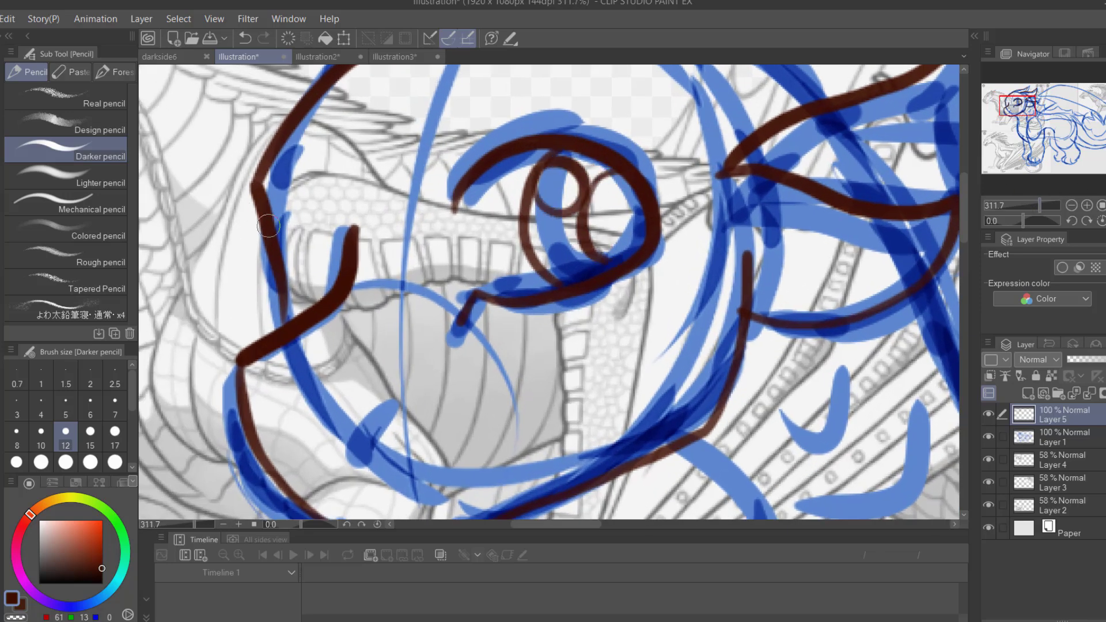
{"action": "mouse_move", "coordinate": [288, 245]}
{"action": "left_mouse_down"}
{"action": "mouse_move", "coordinate": [311, 268]}
{"action": "mouse_move", "coordinate": [327, 220]}
{"action": "mouse_move", "coordinate": [425, 71]}
{"action": "left_mouse_up"}
- Ink the snout line and nostril marks, briefly hiding the blue sketch to check
{"action": "left_click_drag", "start_coordinate": [458, 295], "coordinate": [511, 248]}
{"action": "mouse_move", "coordinate": [446, 373]}
{"action": "left_mouse_down"}
{"action": "mouse_move", "coordinate": [666, 238]}
{"action": "mouse_move", "coordinate": [661, 256]}
{"action": "mouse_move", "coordinate": [678, 237]}
{"action": "mouse_move", "coordinate": [683, 245]}
{"action": "left_mouse_up"}
{"action": "left_click_drag", "start_coordinate": [1039, 205], "coordinate": [1027, 206]}
{"action": "left_click", "coordinate": [988, 437]}
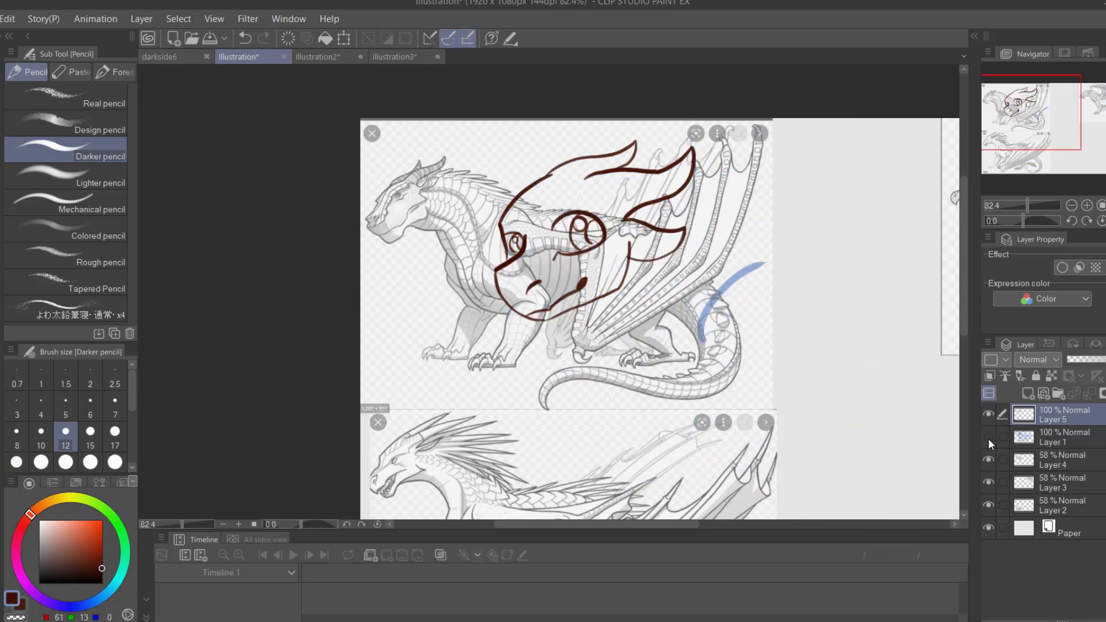
{"action": "left_click", "coordinate": [988, 437]}
- Ink both front legs from the chest down to the curved toes of the front paw
{"action": "left_click_drag", "start_coordinate": [671, 380], "coordinate": [560, 246]}
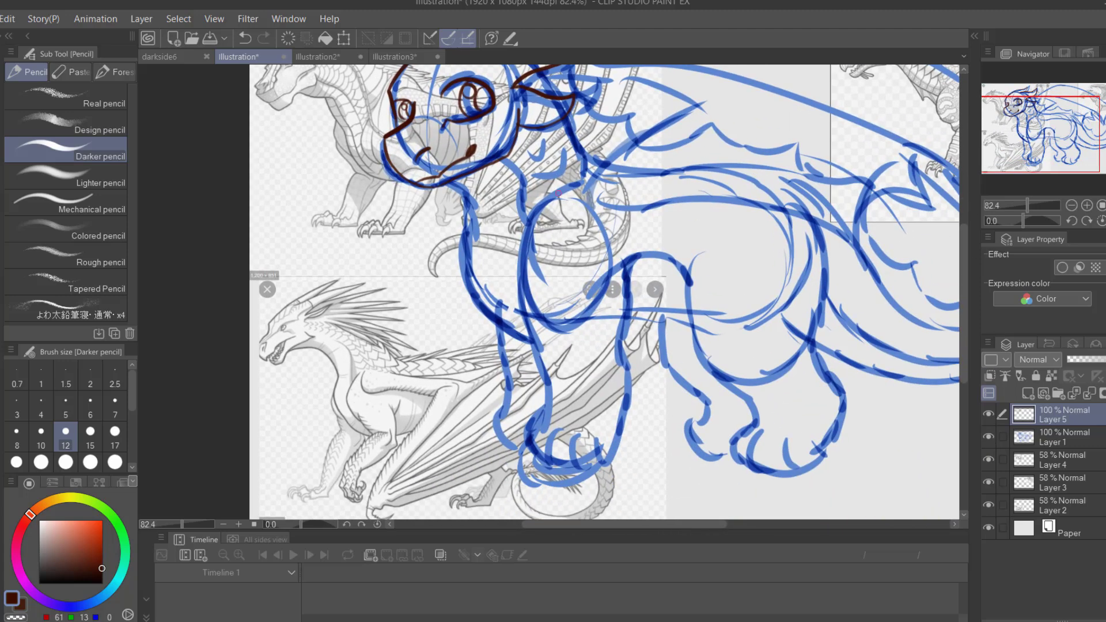
{"action": "left_click_drag", "start_coordinate": [559, 194], "coordinate": [523, 278]}
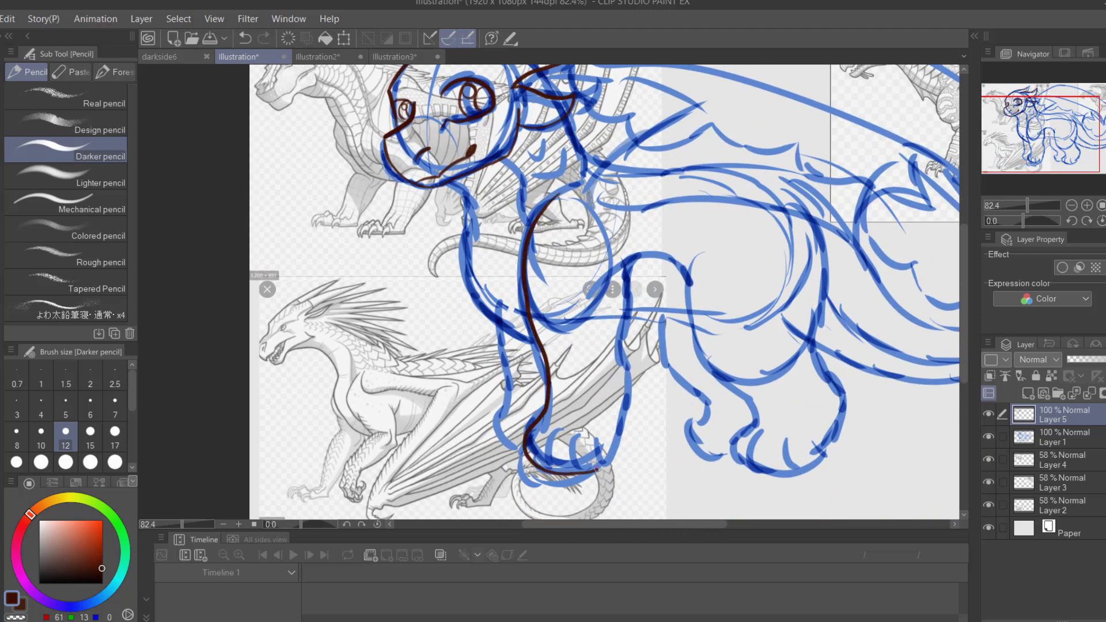
{"action": "left_click_drag", "start_coordinate": [600, 466], "coordinate": [635, 371]}
{"action": "left_click_drag", "start_coordinate": [448, 180], "coordinate": [419, 160]}
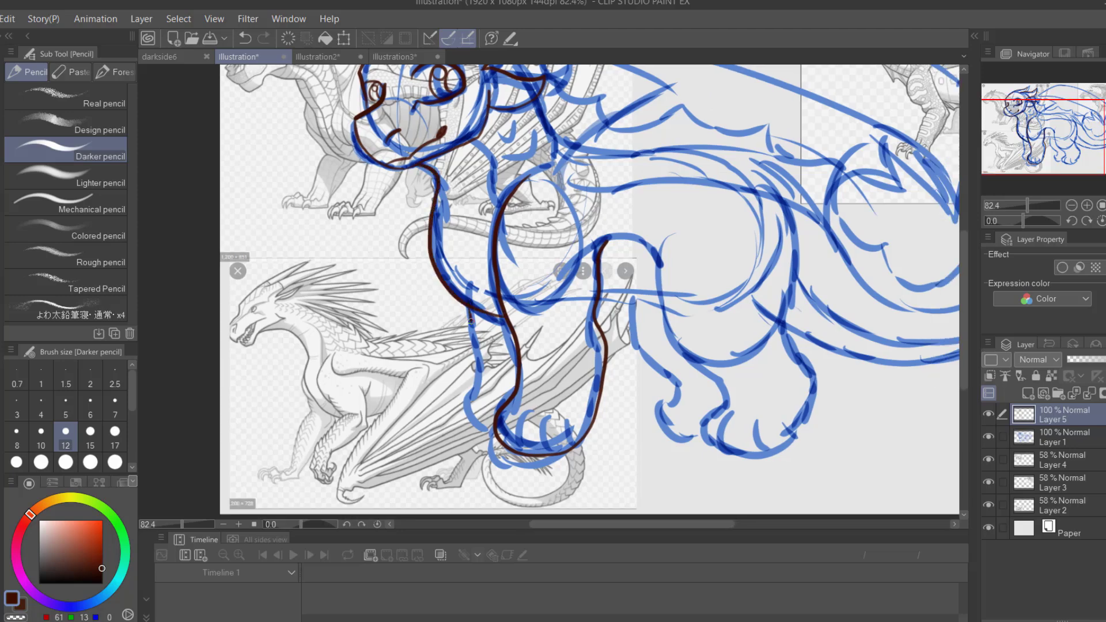
{"action": "left_click_drag", "start_coordinate": [473, 333], "coordinate": [468, 413]}
{"action": "left_click_drag", "start_coordinate": [1027, 205], "coordinate": [1029, 205]}
{"action": "left_click_drag", "start_coordinate": [361, 455], "coordinate": [369, 464]}
{"action": "left_click_drag", "start_coordinate": [403, 420], "coordinate": [407, 471]}
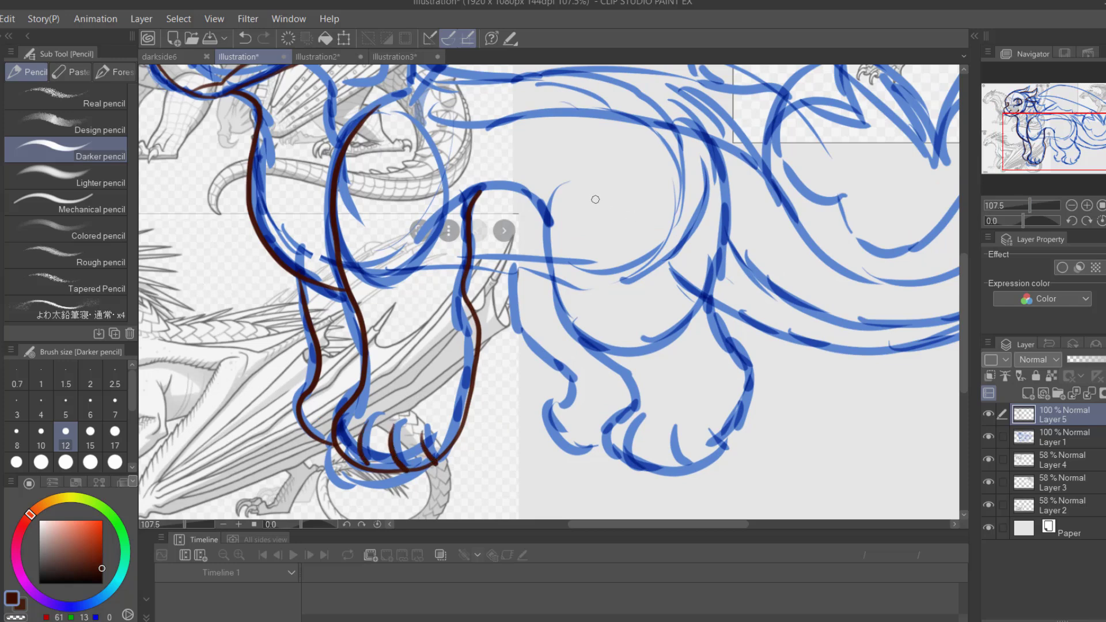
- Ink the hind leg's front and back edges and its paw with toe lines
{"action": "mouse_move", "coordinate": [568, 179]}
{"action": "left_mouse_down"}
{"action": "mouse_move", "coordinate": [574, 318]}
{"action": "mouse_move", "coordinate": [619, 415]}
{"action": "left_mouse_up"}
{"action": "mouse_move", "coordinate": [711, 144]}
{"action": "left_mouse_down"}
{"action": "mouse_move", "coordinate": [744, 341]}
{"action": "mouse_move", "coordinate": [721, 447]}
{"action": "left_mouse_up"}
{"action": "mouse_move", "coordinate": [620, 400]}
{"action": "left_mouse_down"}
{"action": "mouse_move", "coordinate": [627, 467]}
{"action": "mouse_move", "coordinate": [710, 478]}
{"action": "mouse_move", "coordinate": [639, 466]}
{"action": "mouse_move", "coordinate": [726, 437]}
{"action": "left_mouse_up"}
{"action": "key", "text": "ctrl+z"}
{"action": "mouse_move", "coordinate": [495, 283]}
{"action": "left_mouse_down"}
{"action": "mouse_move", "coordinate": [554, 285]}
{"action": "mouse_move", "coordinate": [601, 448]}
{"action": "left_mouse_up"}
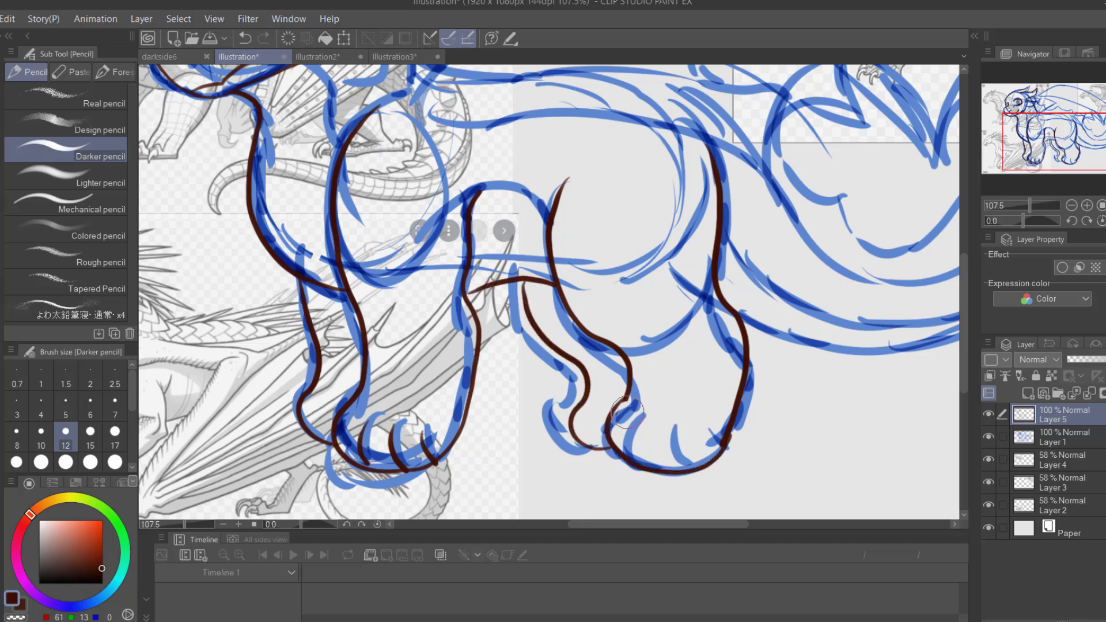
{"action": "left_click_drag", "start_coordinate": [640, 411], "coordinate": [627, 455]}
{"action": "left_click_drag", "start_coordinate": [668, 425], "coordinate": [661, 472]}
- Ink the head and the long outer edge of the wing
{"action": "left_click_drag", "start_coordinate": [700, 431], "coordinate": [696, 469]}
{"action": "scroll", "coordinate": [409, 126], "scroll_direction": "up", "scroll_amount": 5}
{"action": "mouse_move", "coordinate": [435, 137]}
{"action": "left_mouse_down"}
{"action": "mouse_move", "coordinate": [369, 168]}
{"action": "mouse_move", "coordinate": [327, 230]}
{"action": "mouse_move", "coordinate": [495, 222]}
{"action": "mouse_move", "coordinate": [838, 439]}
{"action": "mouse_move", "coordinate": [934, 324]}
{"action": "mouse_move", "coordinate": [496, 130]}
{"action": "mouse_move", "coordinate": [726, 166]}
{"action": "mouse_move", "coordinate": [560, 133]}
{"action": "mouse_move", "coordinate": [922, 315]}
{"action": "left_mouse_up"}
- Redraw the wing's base stroke and ink its lower contour
{"action": "key", "text": "ctrl+z"}
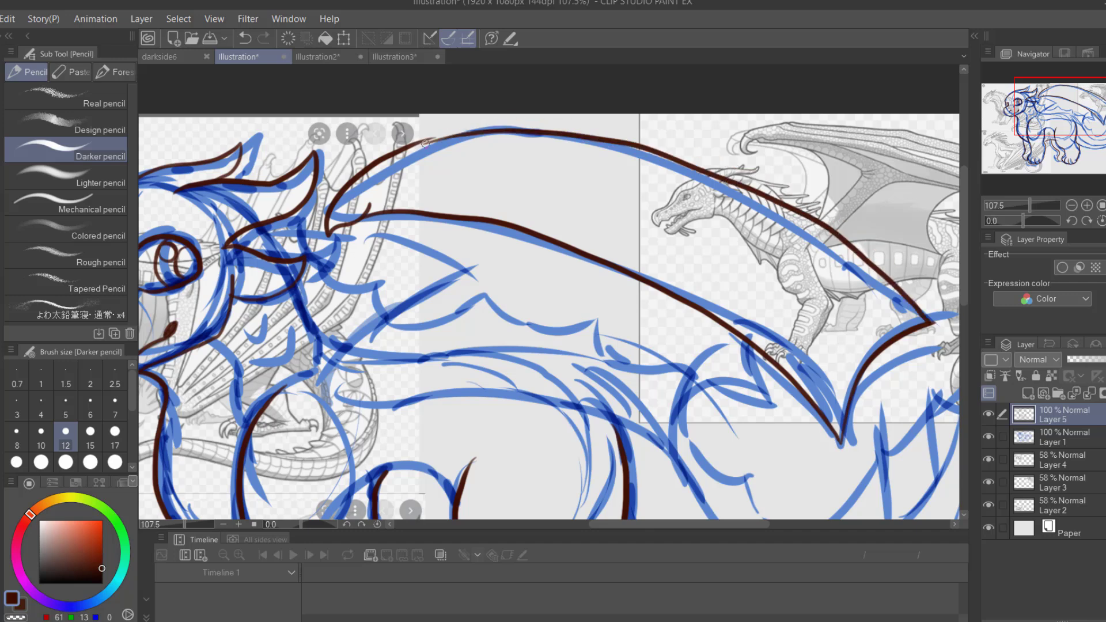
{"action": "left_click_drag", "start_coordinate": [1045, 123], "coordinate": [1049, 131]}
{"action": "left_click_drag", "start_coordinate": [321, 152], "coordinate": [426, 202]}
{"action": "key", "text": "ctrl+z"}
{"action": "mouse_move", "coordinate": [321, 152]}
{"action": "left_mouse_down"}
{"action": "mouse_move", "coordinate": [420, 206]}
{"action": "mouse_move", "coordinate": [295, 291]}
{"action": "mouse_move", "coordinate": [314, 331]}
{"action": "left_mouse_up"}
{"action": "mouse_move", "coordinate": [418, 276]}
{"action": "left_mouse_down"}
{"action": "mouse_move", "coordinate": [360, 314]}
{"action": "mouse_move", "coordinate": [642, 371]}
{"action": "mouse_move", "coordinate": [728, 284]}
{"action": "left_mouse_up"}
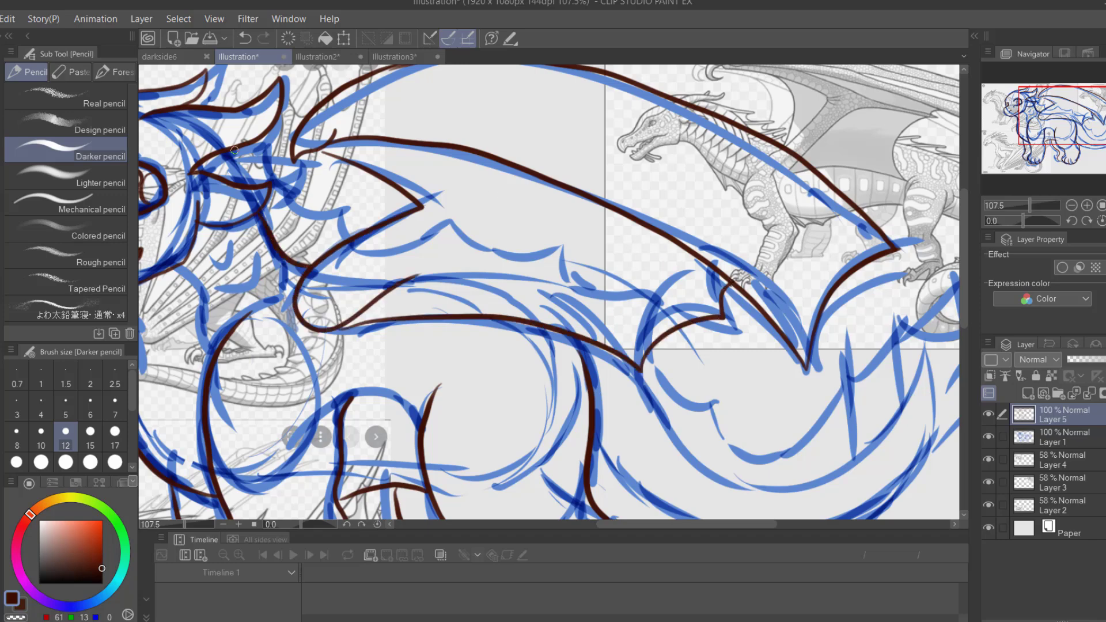
- Ink the wing's lower edge, the tail curve and the tail fin's vertical line
{"action": "left_click_drag", "start_coordinate": [1049, 115], "coordinate": [1074, 127]}
{"action": "mouse_move", "coordinate": [443, 256]}
{"action": "left_mouse_down"}
{"action": "mouse_move", "coordinate": [541, 373]}
{"action": "mouse_move", "coordinate": [754, 230]}
{"action": "mouse_move", "coordinate": [495, 345]}
{"action": "mouse_move", "coordinate": [721, 236]}
{"action": "mouse_move", "coordinate": [662, 397]}
{"action": "mouse_move", "coordinate": [550, 435]}
{"action": "left_mouse_up"}
{"action": "key", "text": "ctrl+z"}
{"action": "key", "text": "ctrl+z"}
{"action": "mouse_move", "coordinate": [461, 301]}
{"action": "left_mouse_down"}
{"action": "mouse_move", "coordinate": [622, 375]}
{"action": "mouse_move", "coordinate": [712, 271]}
{"action": "mouse_move", "coordinate": [734, 331]}
{"action": "mouse_move", "coordinate": [634, 429]}
{"action": "mouse_move", "coordinate": [442, 428]}
{"action": "left_mouse_up"}
{"action": "mouse_move", "coordinate": [721, 237]}
{"action": "left_mouse_down"}
{"action": "mouse_move", "coordinate": [710, 174]}
{"action": "mouse_move", "coordinate": [721, 239]}
{"action": "left_mouse_up"}
{"action": "key", "text": "ctrl+z"}
- Add diagonal tail fin edges and ink the wavy inner edge of the wing
{"action": "left_click_drag", "start_coordinate": [768, 198], "coordinate": [734, 264]}
{"action": "left_click_drag", "start_coordinate": [737, 303], "coordinate": [769, 248]}
{"action": "mouse_move", "coordinate": [674, 209]}
{"action": "left_mouse_down"}
{"action": "mouse_move", "coordinate": [706, 280]}
{"action": "mouse_move", "coordinate": [697, 317]}
{"action": "left_mouse_up"}
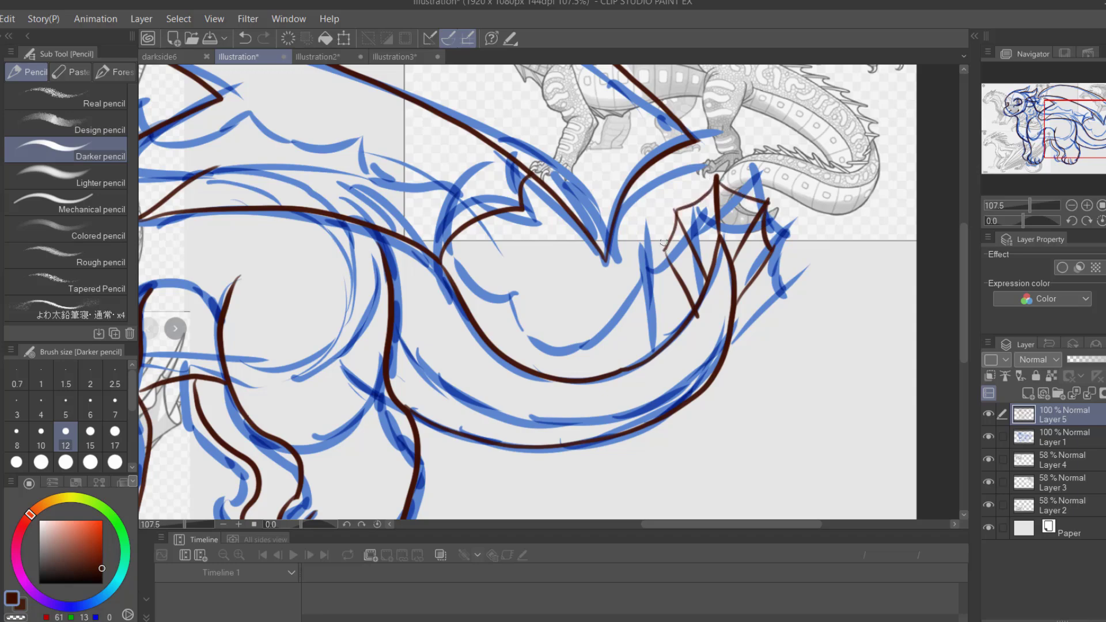
{"action": "mouse_move", "coordinate": [459, 250]}
{"action": "left_mouse_down"}
{"action": "mouse_move", "coordinate": [550, 330]}
{"action": "mouse_move", "coordinate": [659, 328]}
{"action": "left_mouse_up"}
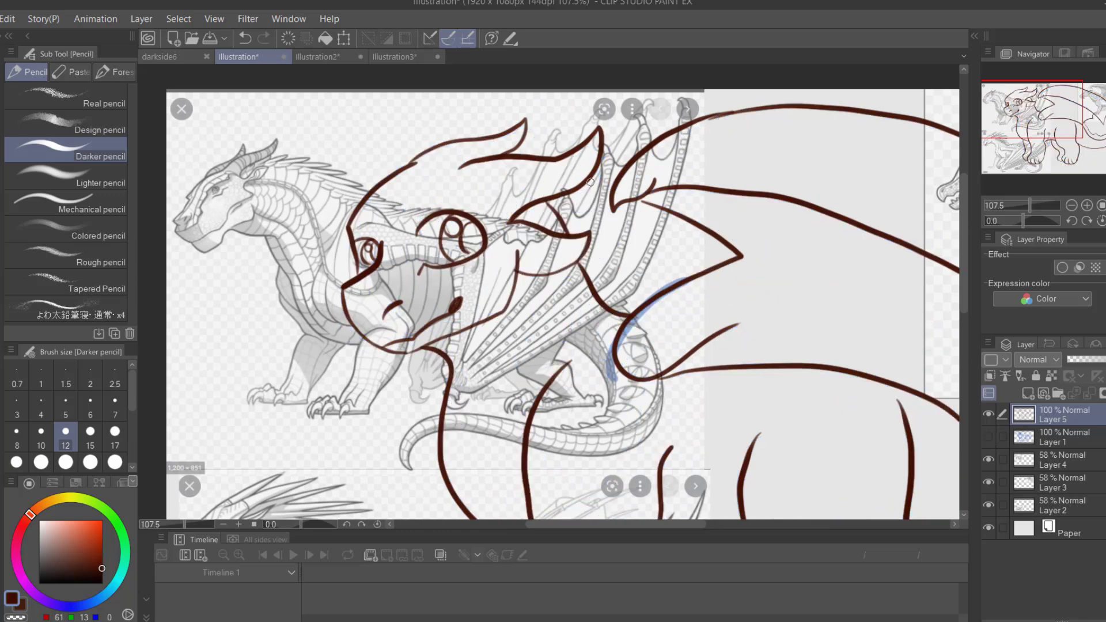
- Ink extra lines across the wing near the shoulder
{"action": "left_click_drag", "start_coordinate": [580, 191], "coordinate": [611, 260]}
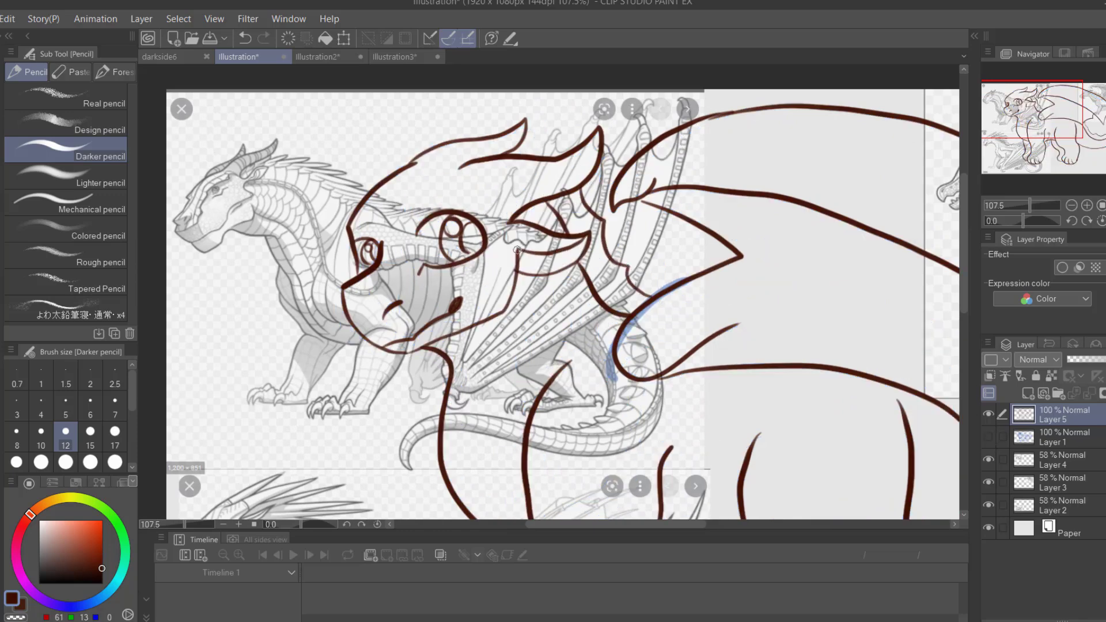
{"action": "mouse_move", "coordinate": [1028, 114]}
{"action": "left_mouse_down"}
{"action": "mouse_move", "coordinate": [1016, 133]}
{"action": "mouse_move", "coordinate": [1078, 109]}
{"action": "mouse_move", "coordinate": [1037, 121]}
{"action": "left_mouse_up"}
{"action": "left_click_drag", "start_coordinate": [424, 221], "coordinate": [456, 311]}
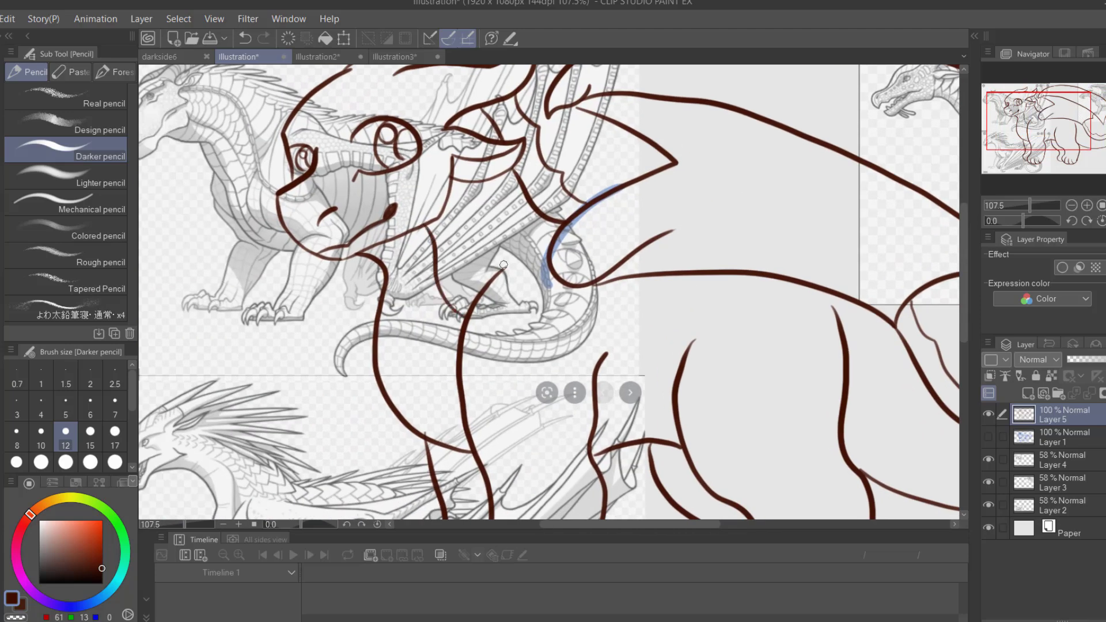
{"action": "mouse_move", "coordinate": [433, 239]}
{"action": "left_mouse_down"}
{"action": "mouse_move", "coordinate": [502, 220]}
{"action": "mouse_move", "coordinate": [484, 186]}
{"action": "mouse_move", "coordinate": [521, 206]}
{"action": "mouse_move", "coordinate": [503, 190]}
{"action": "left_mouse_up"}
{"action": "key", "text": "ctrl+z"}
{"action": "key", "text": "ctrl+z"}
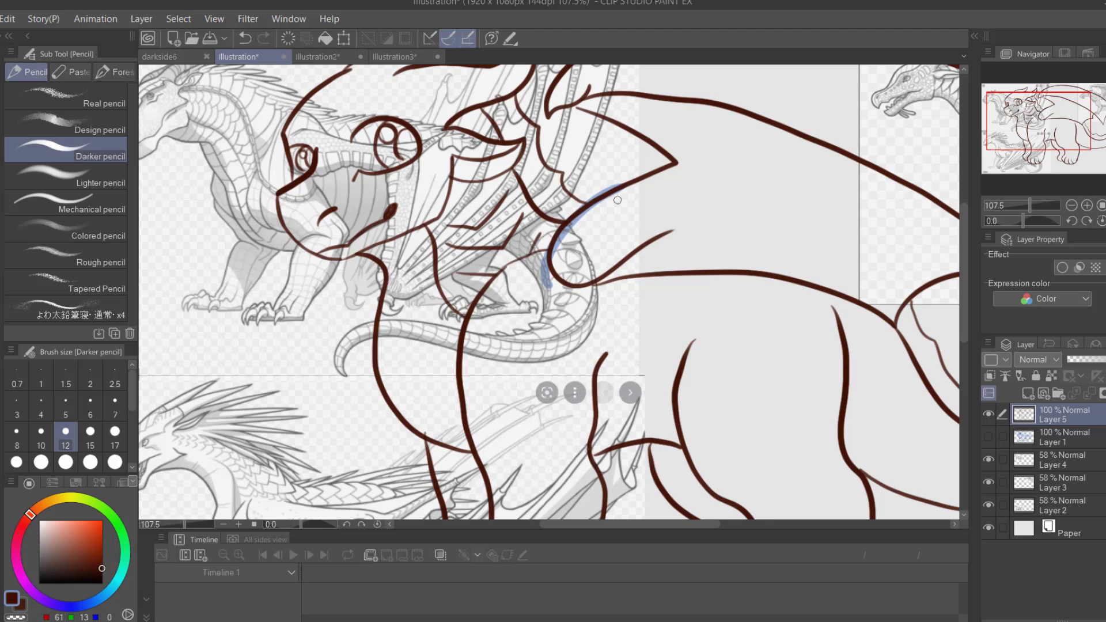
{"action": "mouse_move", "coordinate": [1028, 129]}
{"action": "left_mouse_down"}
{"action": "mouse_move", "coordinate": [1060, 115]}
{"action": "mouse_move", "coordinate": [1019, 135]}
{"action": "mouse_move", "coordinate": [1041, 118]}
{"action": "mouse_move", "coordinate": [1045, 130]}
{"action": "left_mouse_up"}
- Ink a line toward the back and a redrawn curve under the belly
{"action": "left_click_drag", "start_coordinate": [468, 344], "coordinate": [554, 340]}
{"action": "left_click_drag", "start_coordinate": [1043, 125], "coordinate": [1073, 136]}
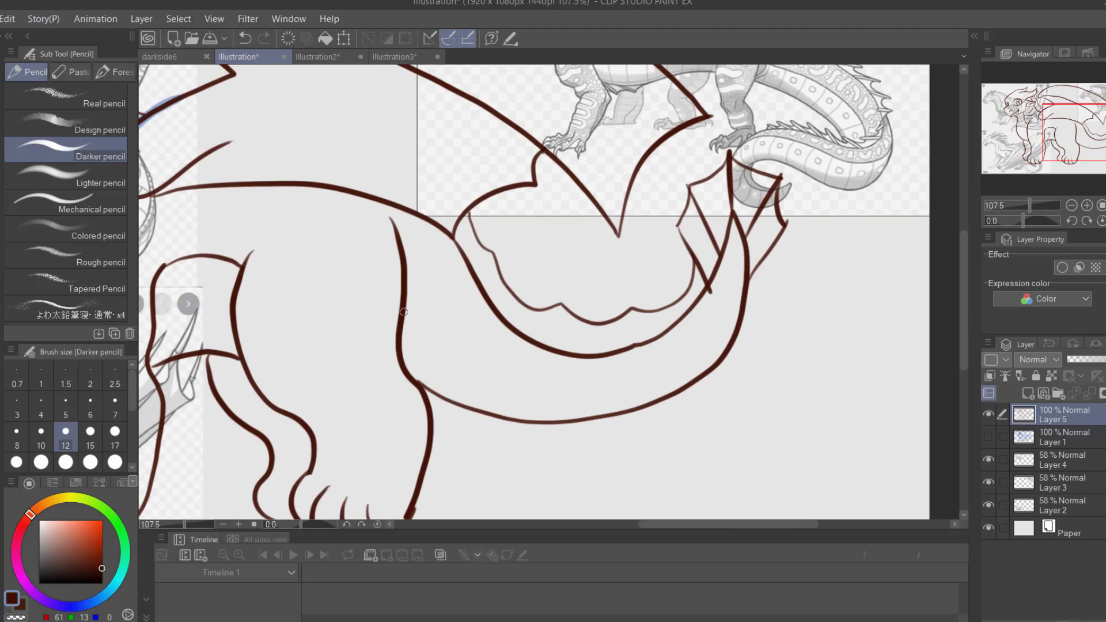
{"action": "mouse_move", "coordinate": [407, 322]}
{"action": "left_mouse_down"}
{"action": "mouse_move", "coordinate": [652, 366]}
{"action": "mouse_move", "coordinate": [694, 337]}
{"action": "left_mouse_up"}
{"action": "key", "text": "ctrl+z"}
{"action": "mouse_move", "coordinate": [708, 288]}
{"action": "left_mouse_down"}
{"action": "mouse_move", "coordinate": [681, 348]}
{"action": "mouse_move", "coordinate": [433, 334]}
{"action": "left_mouse_up"}
{"action": "left_click_drag", "start_coordinate": [1043, 151], "coordinate": [1034, 107]}
- Flip the canvas horizontally to check proportions, then flip it back
{"action": "left_click", "coordinate": [1086, 222]}
{"action": "mouse_move", "coordinate": [1028, 206]}
{"action": "left_mouse_down"}
{"action": "mouse_move", "coordinate": [1018, 206]}
{"action": "mouse_move", "coordinate": [1029, 203]}
{"action": "left_mouse_up"}
{"action": "left_click", "coordinate": [1086, 222]}
- Ink the head crest, then zoom out to frame the whole dragon
{"action": "mouse_move", "coordinate": [521, 169]}
{"action": "left_mouse_down"}
{"action": "mouse_move", "coordinate": [612, 180]}
{"action": "mouse_move", "coordinate": [690, 258]}
{"action": "left_mouse_up"}
{"action": "left_click_drag", "start_coordinate": [615, 256], "coordinate": [666, 218]}
{"action": "mouse_move", "coordinate": [564, 333]}
{"action": "left_mouse_down"}
{"action": "mouse_move", "coordinate": [540, 426]}
{"action": "mouse_move", "coordinate": [579, 325]}
{"action": "left_mouse_up"}
{"action": "key", "text": "ctrl+z"}
{"action": "left_click_drag", "start_coordinate": [1034, 205], "coordinate": [1024, 203]}
{"action": "left_click_drag", "start_coordinate": [1021, 129], "coordinate": [1046, 140]}
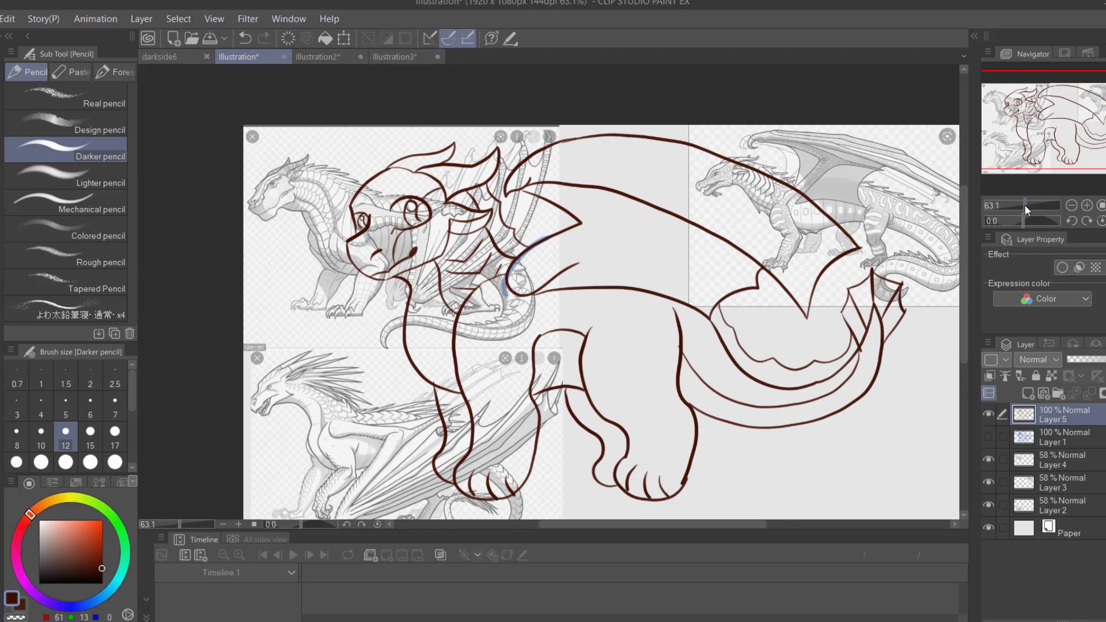
- Try band lines on a leg and along the hind paw, undoing both, then view the whole dragon
{"action": "left_click_drag", "start_coordinate": [1028, 206], "coordinate": [1027, 206]}
{"action": "left_click_drag", "start_coordinate": [1040, 136], "coordinate": [1042, 141]}
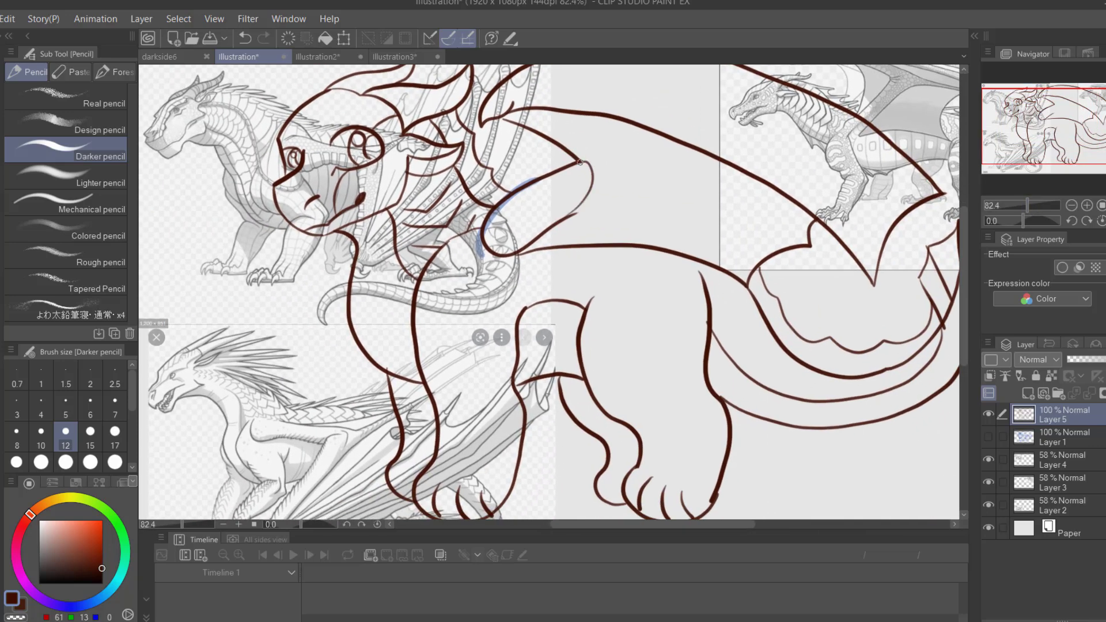
{"action": "left_click_drag", "start_coordinate": [435, 403], "coordinate": [478, 370]}
{"action": "key", "text": "ctrl+z"}
{"action": "mouse_move", "coordinate": [637, 430]}
{"action": "left_mouse_down"}
{"action": "mouse_move", "coordinate": [711, 395]}
{"action": "mouse_move", "coordinate": [704, 417]}
{"action": "left_mouse_up"}
{"action": "key", "text": "ctrl+z"}
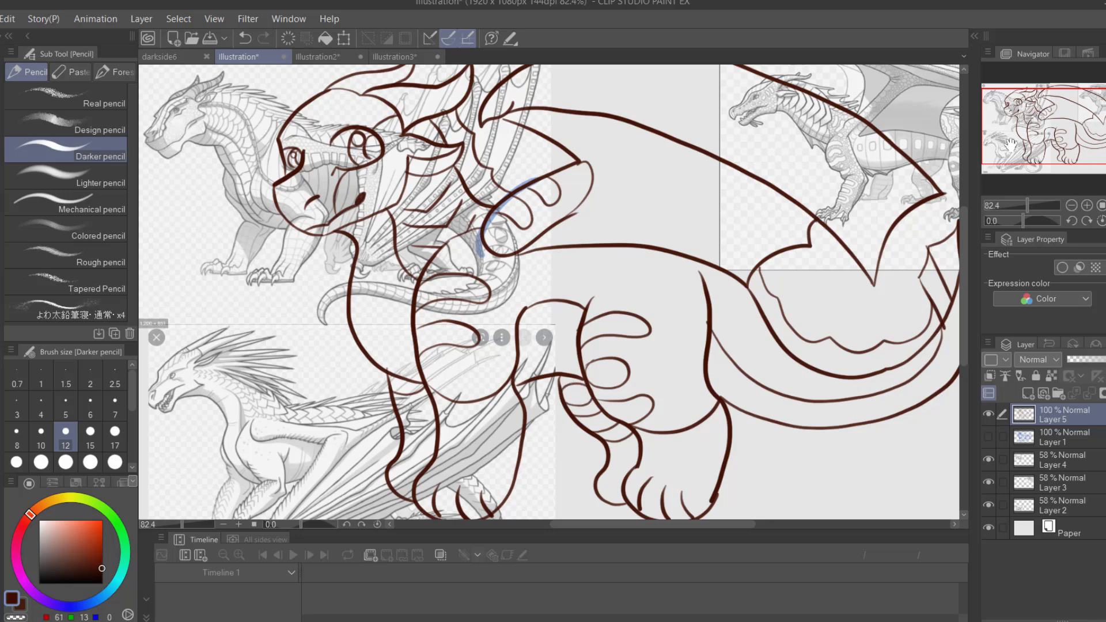
{"action": "left_click_drag", "start_coordinate": [1053, 132], "coordinate": [1037, 203]}
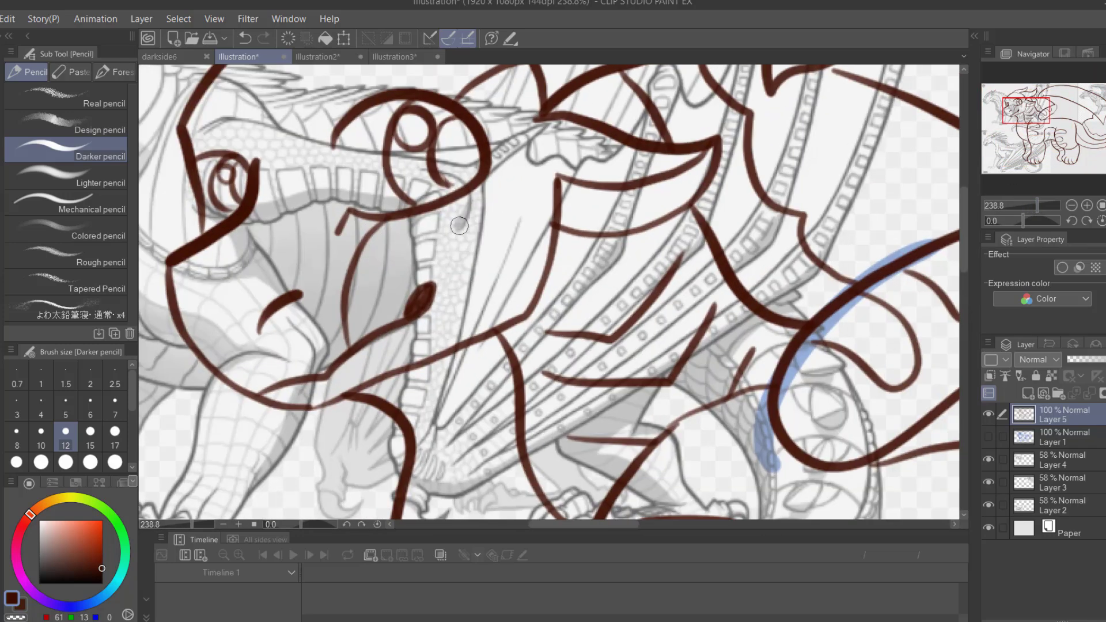
{"action": "left_click", "coordinate": [1019, 205]}
- On a new Layer 6, fill the chest, head, body, legs and tail with brown
{"action": "key", "text": "ctrl+shift+n"}
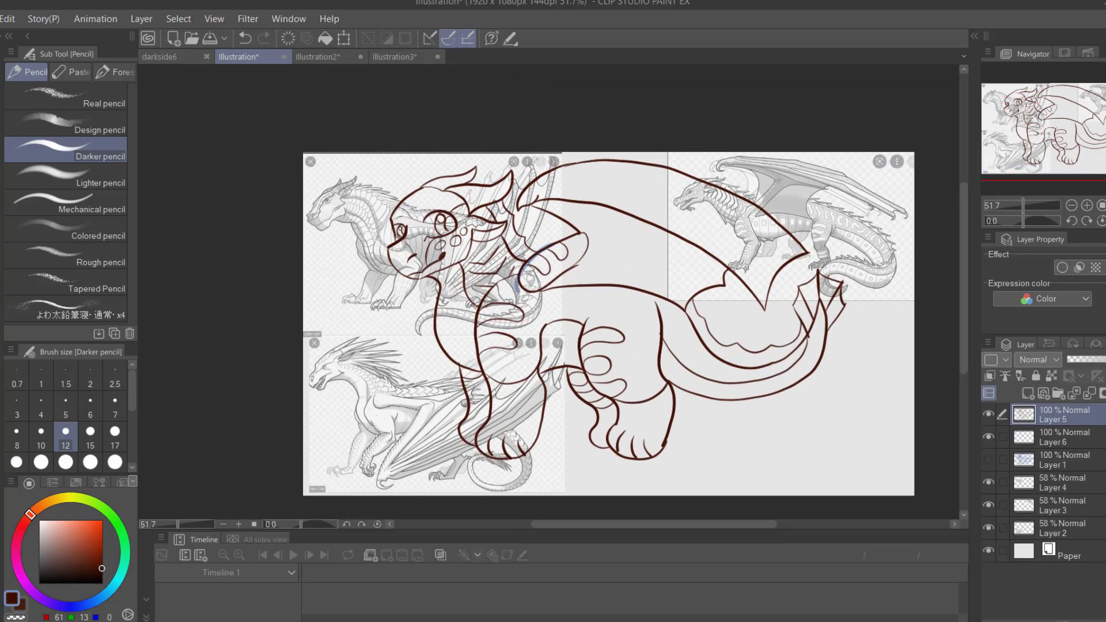
{"action": "key", "text": "w"}
{"action": "left_click", "coordinate": [493, 270]}
{"action": "left_click", "coordinate": [545, 303], "text": "shift"}
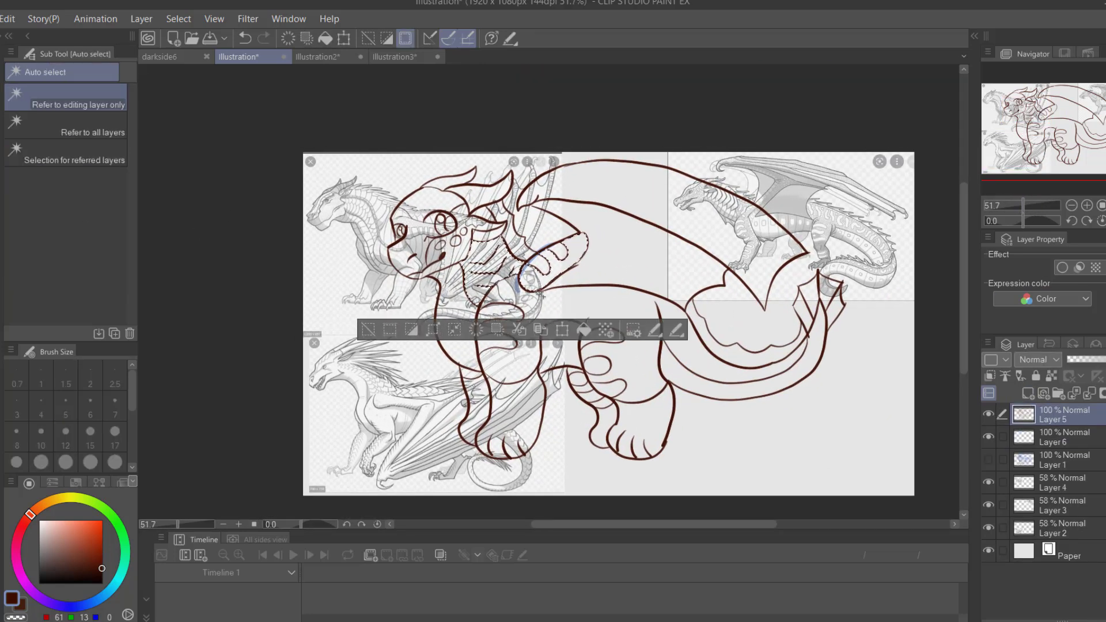
{"action": "left_click", "coordinate": [552, 322], "text": "shift"}
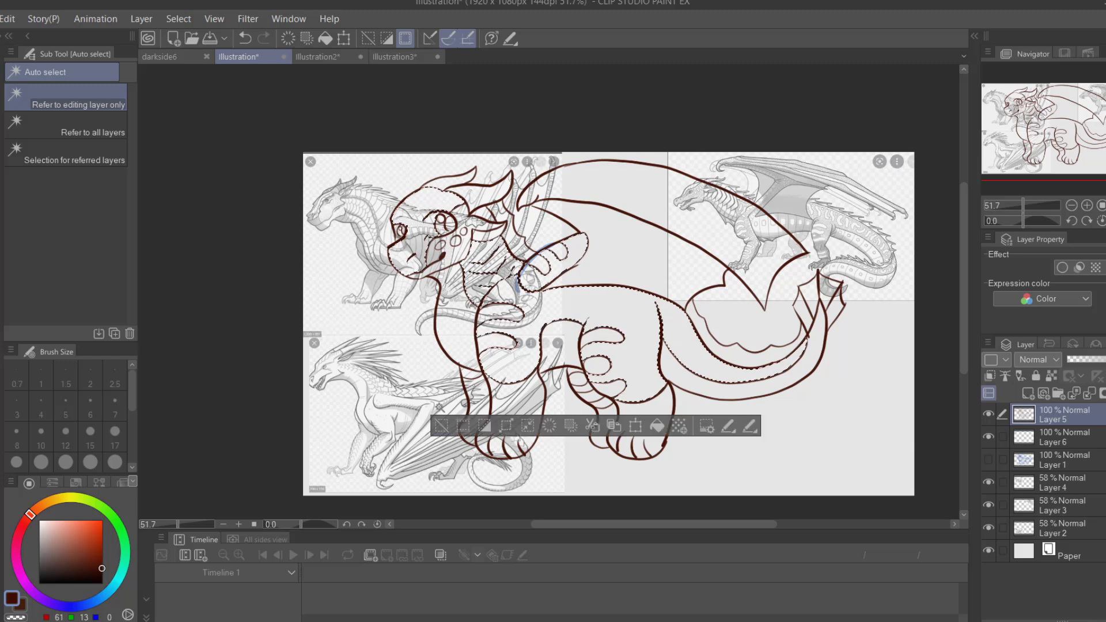
{"action": "left_click", "coordinate": [1019, 441]}
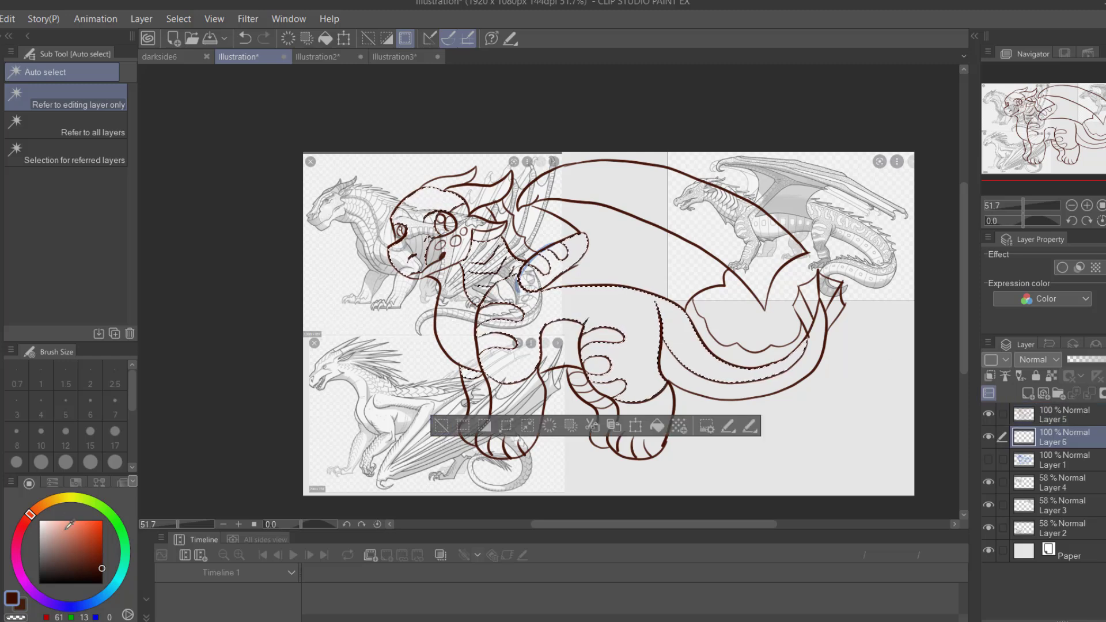
{"action": "key", "text": "alt+BackSpace"}
{"action": "key", "text": "ctrl+d"}
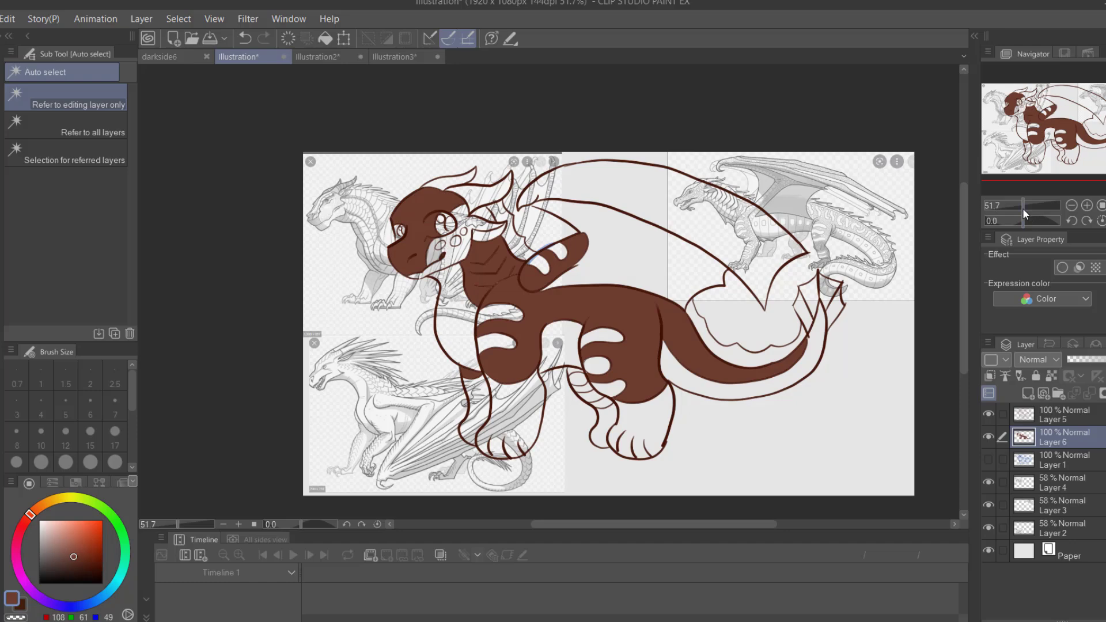
- Fill a small unfilled gap near the head with brown
{"action": "left_click_drag", "start_coordinate": [1020, 205], "coordinate": [1029, 205]}
{"action": "left_click", "coordinate": [407, 129]}
{"action": "key", "text": "alt+BackSpace"}
{"action": "key", "text": "ctrl+d"}
- Pick a light cyan and fill the white patch on the dragon's face
{"action": "left_click_drag", "start_coordinate": [33, 510], "coordinate": [119, 576]}
{"action": "left_click", "coordinate": [69, 527]}
{"action": "left_click", "coordinate": [1036, 415]}
{"action": "left_click", "coordinate": [345, 190]}
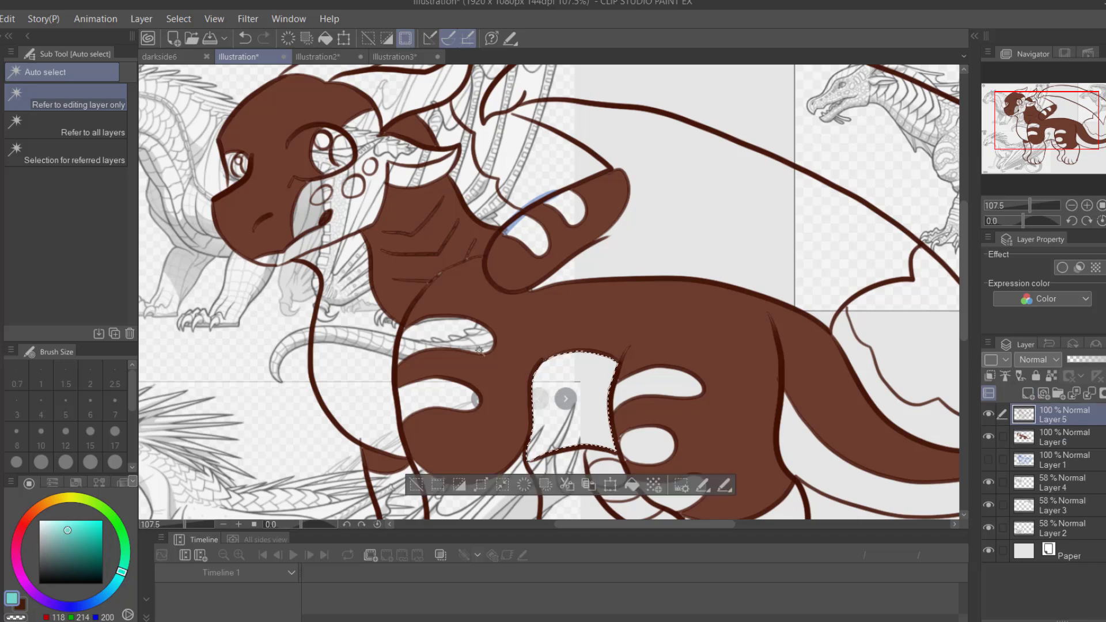
{"action": "left_click_drag", "start_coordinate": [1045, 121], "coordinate": [1048, 131]}
{"action": "key", "text": "alt+BackSpace"}
- Select all four leg regions and fill them cyan on Layer 6
{"action": "left_click", "coordinate": [443, 437]}
{"action": "left_click", "coordinate": [363, 437], "text": "shift"}
{"action": "left_click", "coordinate": [714, 455], "text": "shift"}
{"action": "left_click", "coordinate": [639, 472], "text": "shift"}
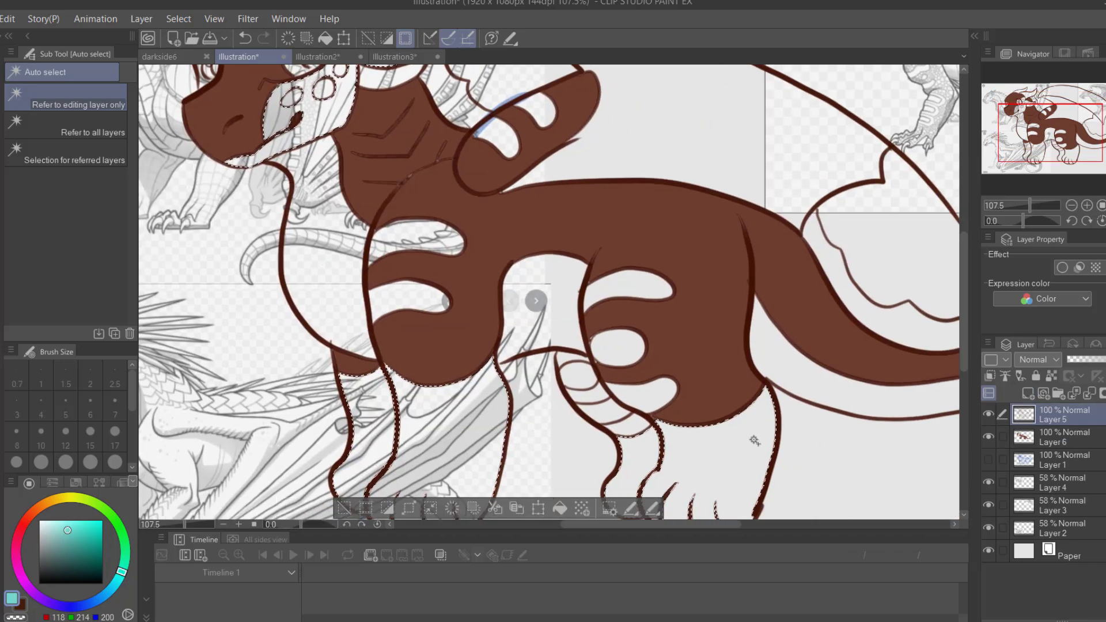
{"action": "left_click", "coordinate": [1036, 438]}
{"action": "key", "text": "alt+BackSpace"}
- Change the face and leg fill from cyan to a muted greyish blue
{"action": "left_click_drag", "start_coordinate": [68, 530], "coordinate": [59, 539]}
{"action": "left_click_drag", "start_coordinate": [121, 571], "coordinate": [111, 588]}
{"action": "left_click", "coordinate": [559, 506]}
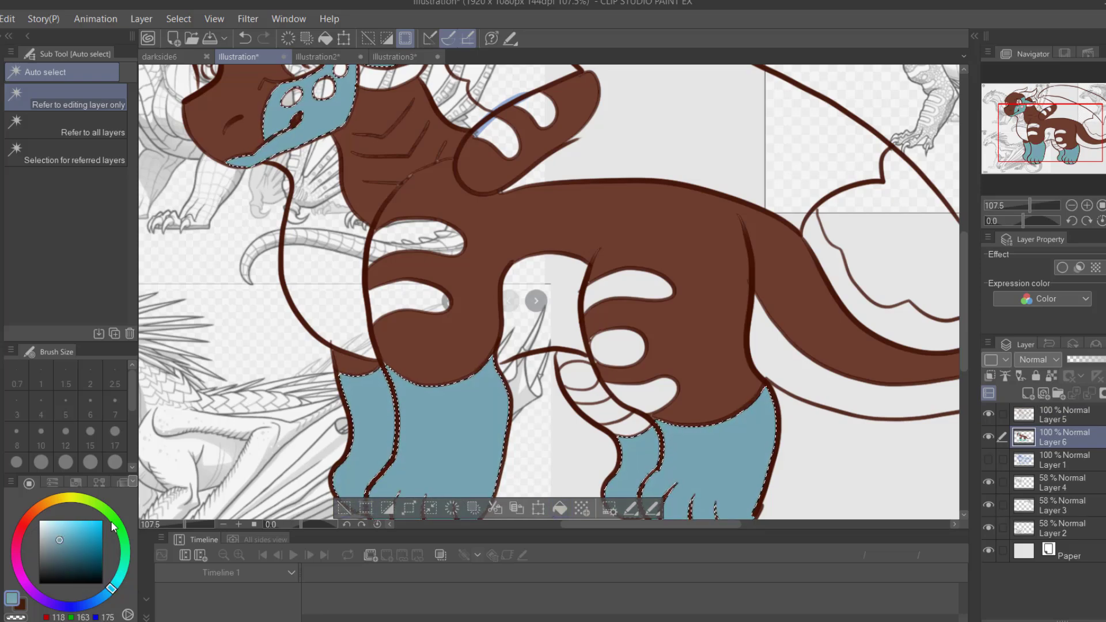
{"action": "key", "text": "ctrl+d"}
{"action": "left_click_drag", "start_coordinate": [1023, 221], "coordinate": [1024, 205]}
- Reset the canvas rotation, zoom out and sample the body's dark brown while selecting tail stripes
{"action": "left_click", "coordinate": [1069, 220]}
{"action": "left_click", "coordinate": [1046, 413]}
{"action": "left_click", "coordinate": [345, 206]}
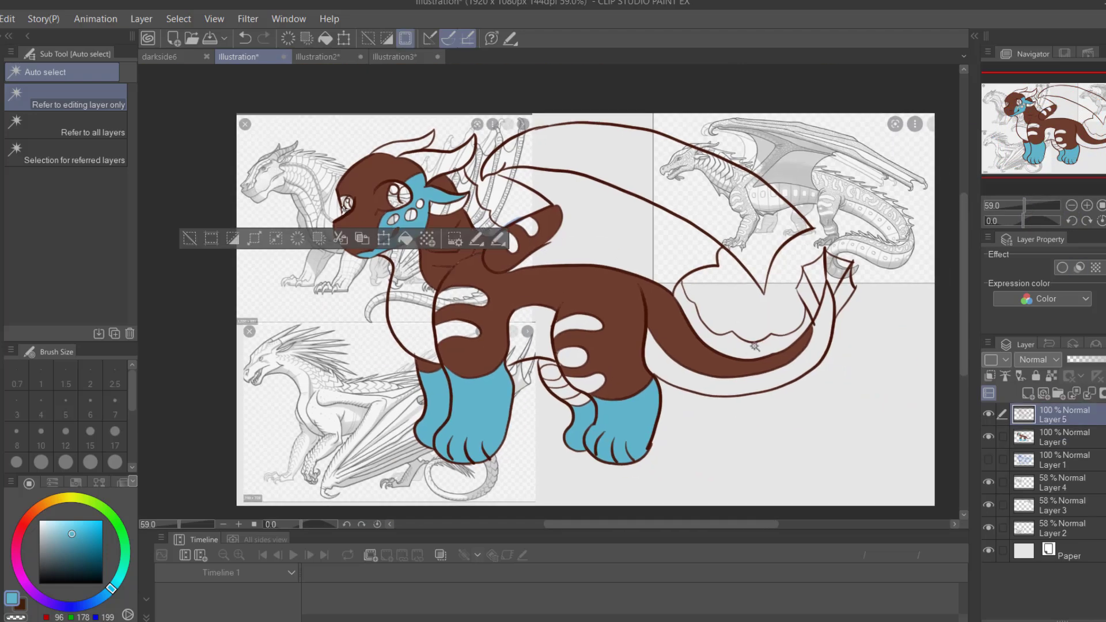
{"action": "left_click", "coordinate": [190, 238]}
{"action": "key", "text": "i"}
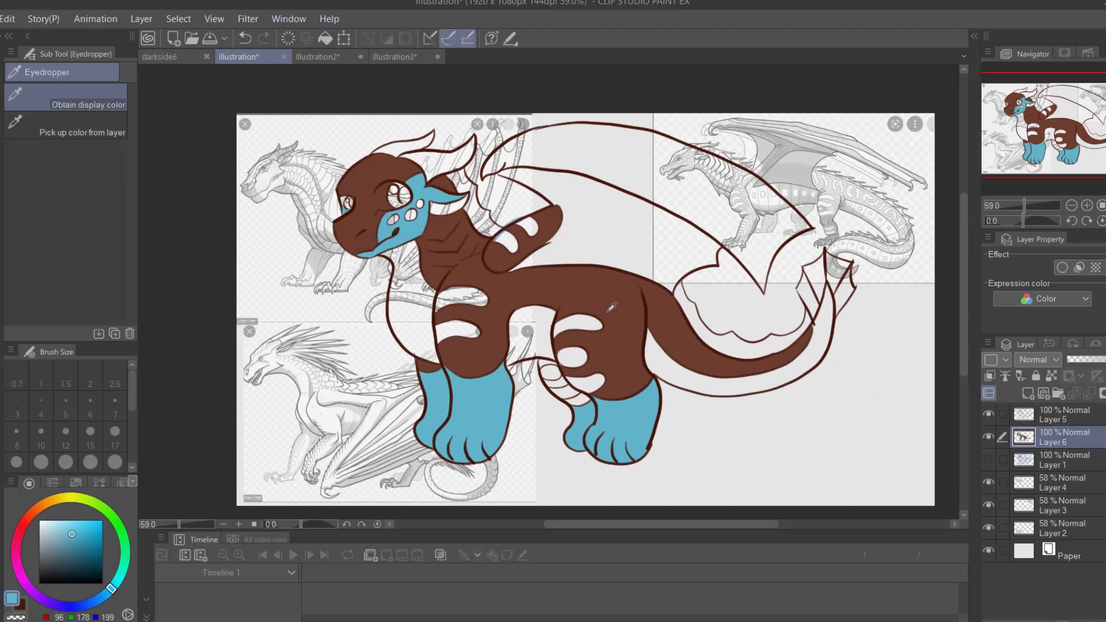
{"action": "left_click", "coordinate": [346, 242]}
{"action": "key", "text": "w"}
{"action": "left_click", "coordinate": [548, 365]}
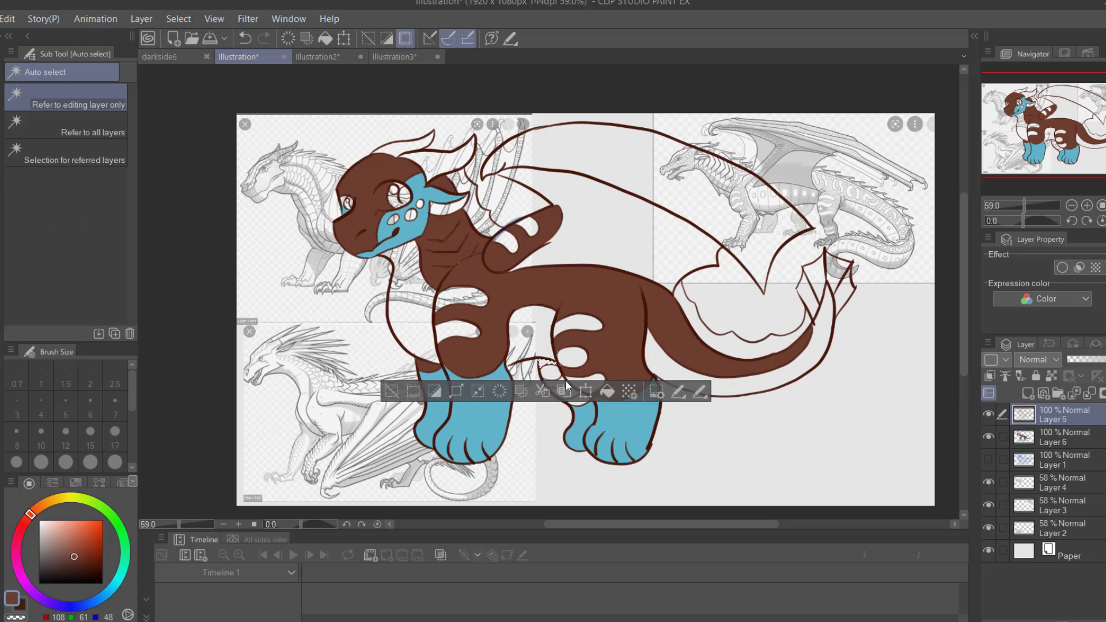
{"action": "left_click", "coordinate": [567, 383], "text": "shift"}
{"action": "left_click", "coordinate": [557, 390], "text": "shift"}
{"action": "left_click", "coordinate": [576, 397], "text": "shift"}
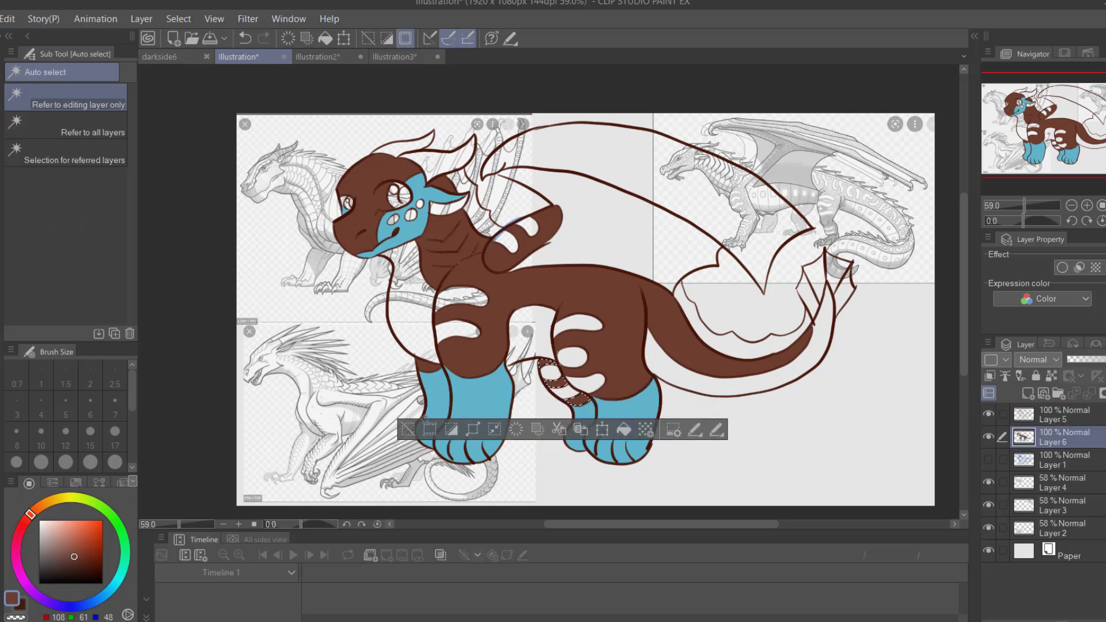
{"action": "key", "text": "ctrl+d"}
- Fill the white chest and tail underside with a light blue
{"action": "key", "text": "i"}
{"action": "left_click", "coordinate": [612, 440]}
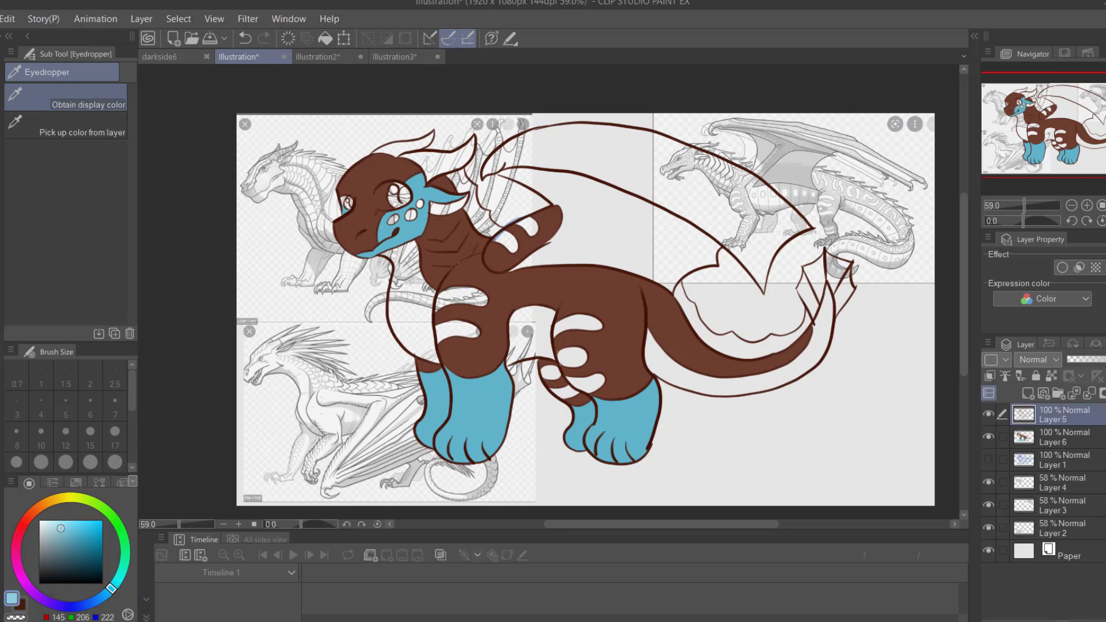
{"action": "key", "text": "w"}
{"action": "left_click", "coordinate": [412, 340]}
{"action": "left_click", "coordinate": [749, 374], "text": "shift"}
{"action": "left_click", "coordinate": [667, 420]}
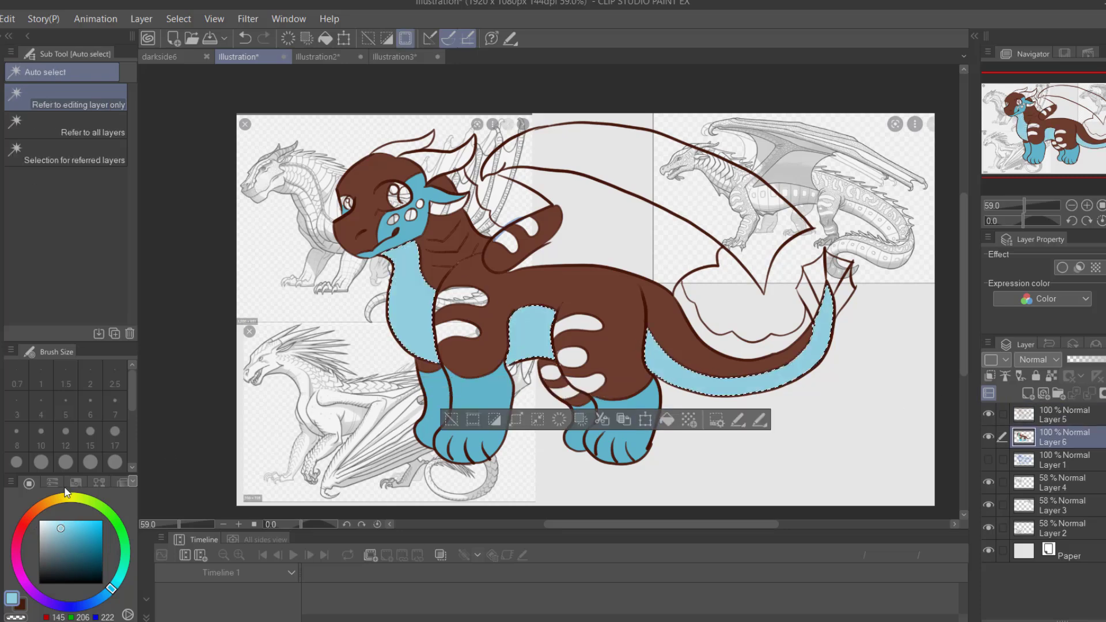
{"action": "left_click", "coordinate": [53, 524]}
{"action": "key", "text": "alt+Delete"}
{"action": "key", "text": "ctrl+d"}
- Fill the leg, chest, body and wing stripes with a very pale, near-white blue
{"action": "left_click_drag", "start_coordinate": [1024, 205], "coordinate": [1027, 203]}
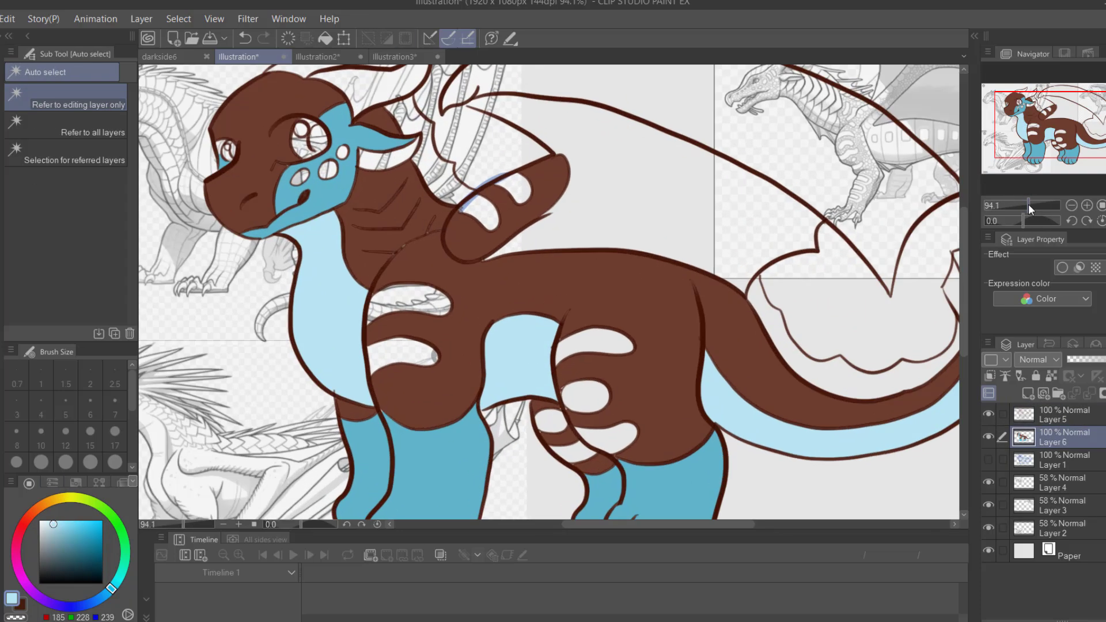
{"action": "left_click", "coordinate": [585, 414], "text": "alt"}
{"action": "left_click", "coordinate": [585, 413], "text": "ctrl+shift"}
{"action": "left_click", "coordinate": [586, 415]}
{"action": "left_click", "coordinate": [570, 433], "text": "shift"}
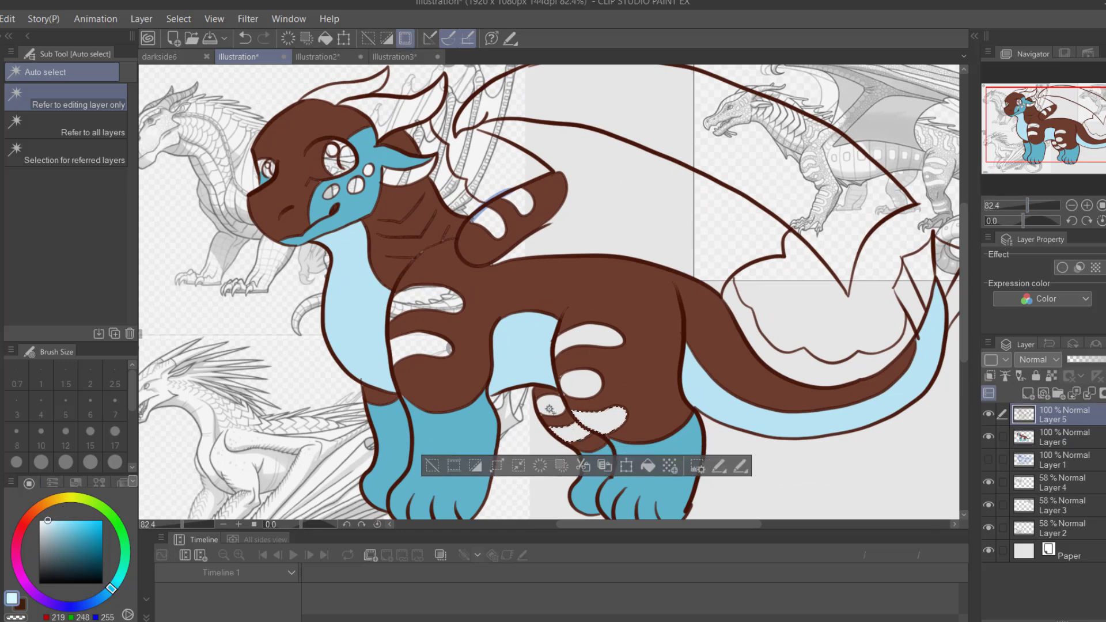
{"action": "left_click", "coordinate": [550, 405], "text": "shift"}
{"action": "left_click", "coordinate": [581, 383], "text": "shift"}
{"action": "left_click", "coordinate": [588, 339], "text": "shift"}
{"action": "left_click", "coordinate": [420, 347], "text": "shift"}
{"action": "left_click", "coordinate": [427, 299], "text": "shift"}
{"action": "left_click", "coordinate": [490, 228], "text": "shift"}
{"action": "left_click", "coordinate": [521, 203], "text": "shift"}
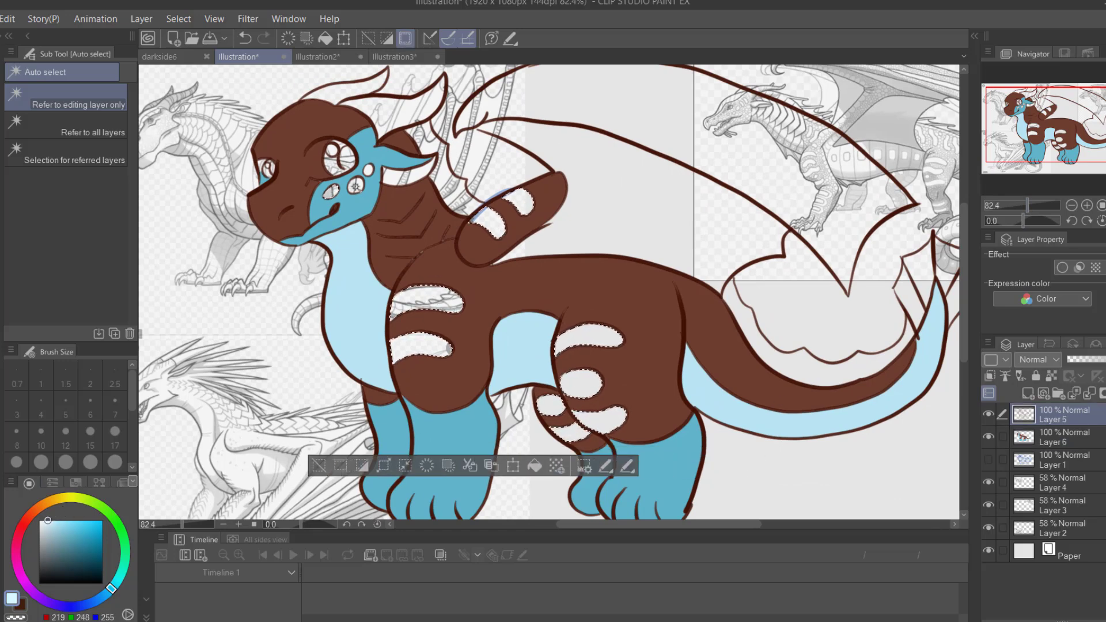
{"action": "key", "text": "alt+bracketleft"}
{"action": "key", "text": "alt+Delete"}
{"action": "key", "text": "ctrl+d"}
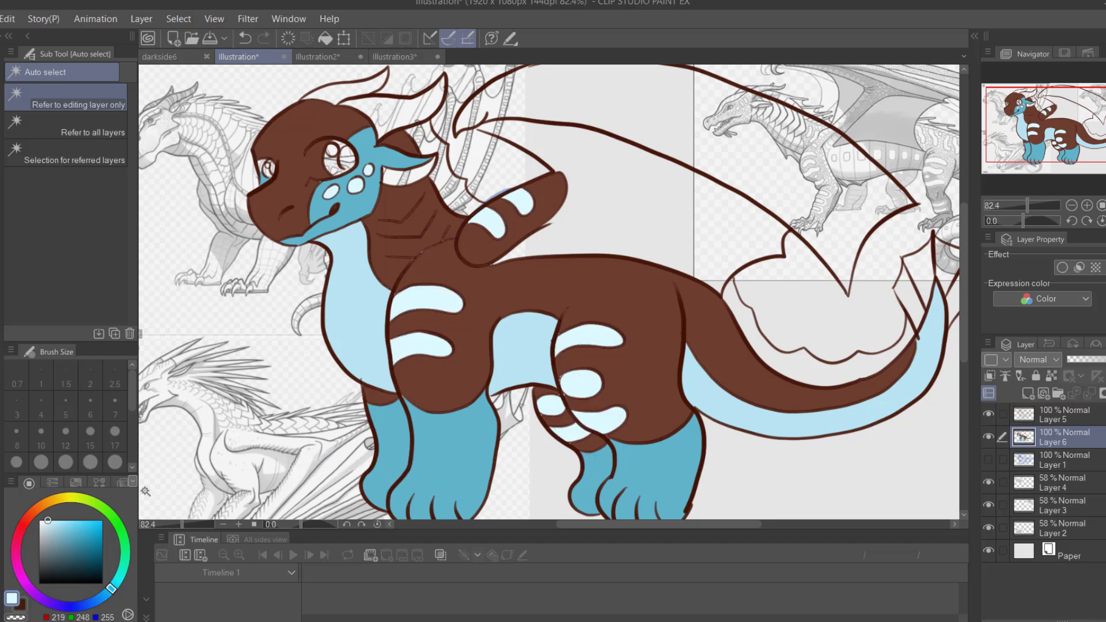
- Refill the front and back legs with a brighter, more saturated blue using the Fill tool
{"action": "left_click", "coordinate": [61, 526]}
{"action": "key", "text": "g"}
{"action": "left_click", "coordinate": [437, 455]}
{"action": "left_click", "coordinate": [385, 460]}
{"action": "key", "text": "ctrl+z"}
{"action": "key", "text": "ctrl+z"}
{"action": "left_click", "coordinate": [76, 526]}
{"action": "left_click", "coordinate": [413, 440]}
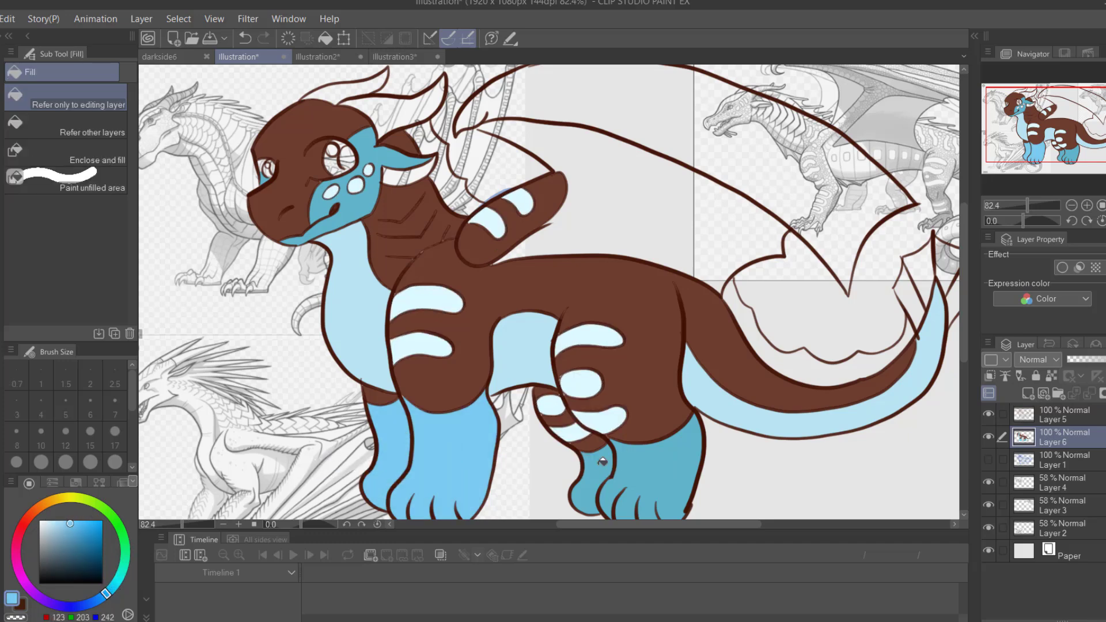
{"action": "left_click", "coordinate": [602, 463]}
- Shift the blue's hue slightly and refill the legs, a foot and the face mask
{"action": "left_click", "coordinate": [108, 592]}
{"action": "left_click", "coordinate": [444, 455]}
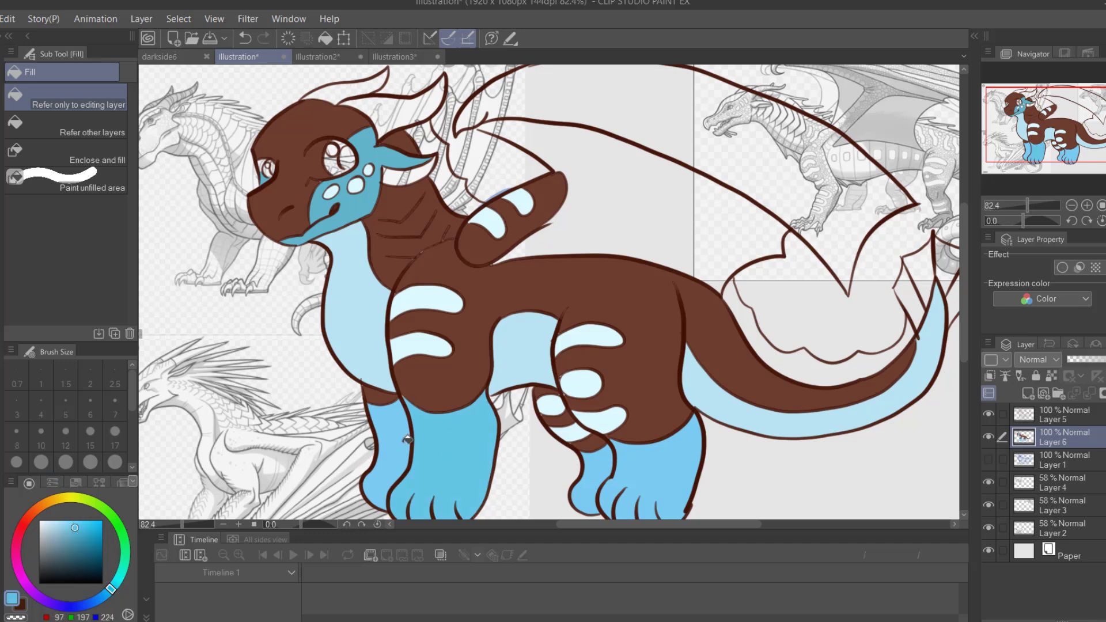
{"action": "left_click", "coordinate": [385, 461]}
{"action": "left_click", "coordinate": [651, 461]}
{"action": "left_click", "coordinate": [426, 264]}
{"action": "key", "text": "ctrl+z"}
{"action": "left_click", "coordinate": [344, 180]}
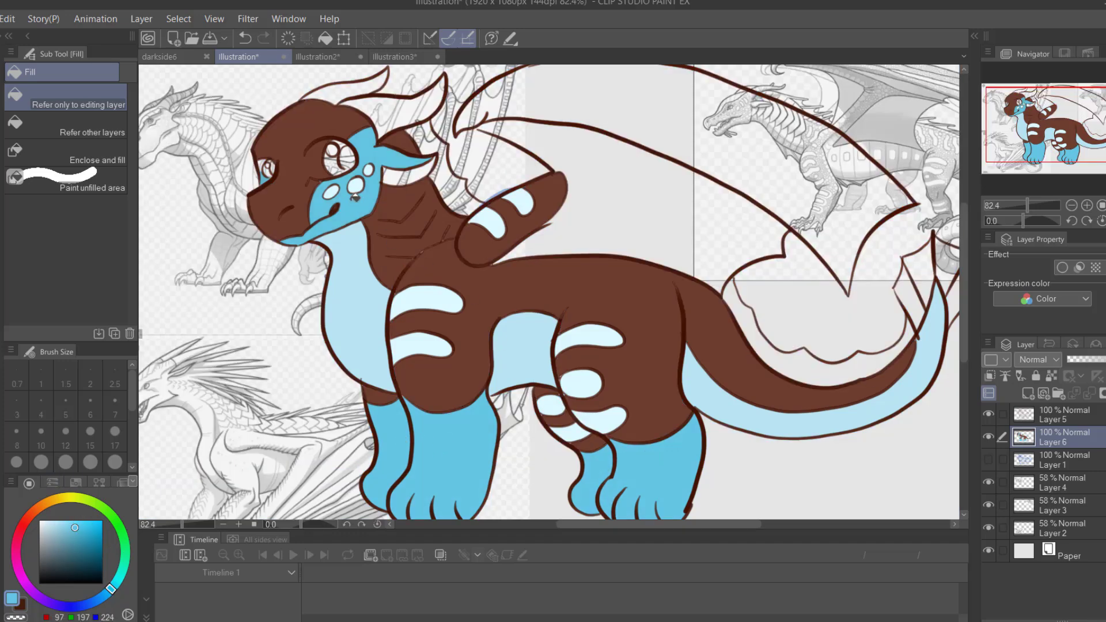
- Lighten the body brown and refill the body, neck, arm, back-leg patch and head
{"action": "left_click_drag", "start_coordinate": [1012, 145], "coordinate": [1017, 142]}
{"action": "left_click_drag", "start_coordinate": [1010, 207], "coordinate": [1002, 208]}
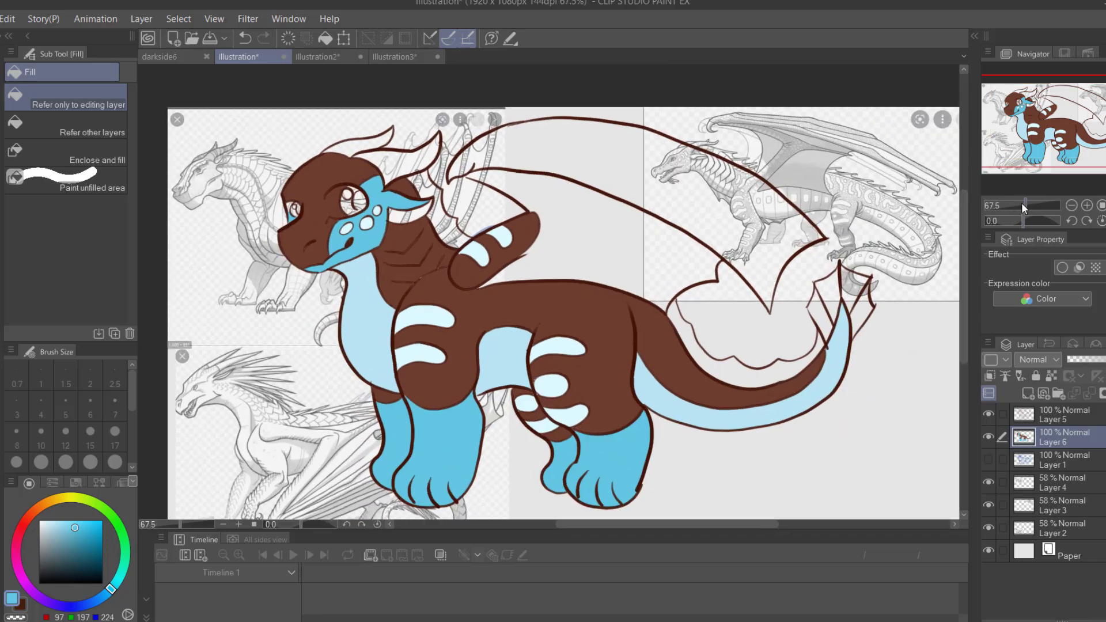
{"action": "left_click", "coordinate": [407, 307], "text": "alt"}
{"action": "left_click", "coordinate": [73, 547]}
{"action": "key", "text": "g"}
{"action": "left_click", "coordinate": [431, 272]}
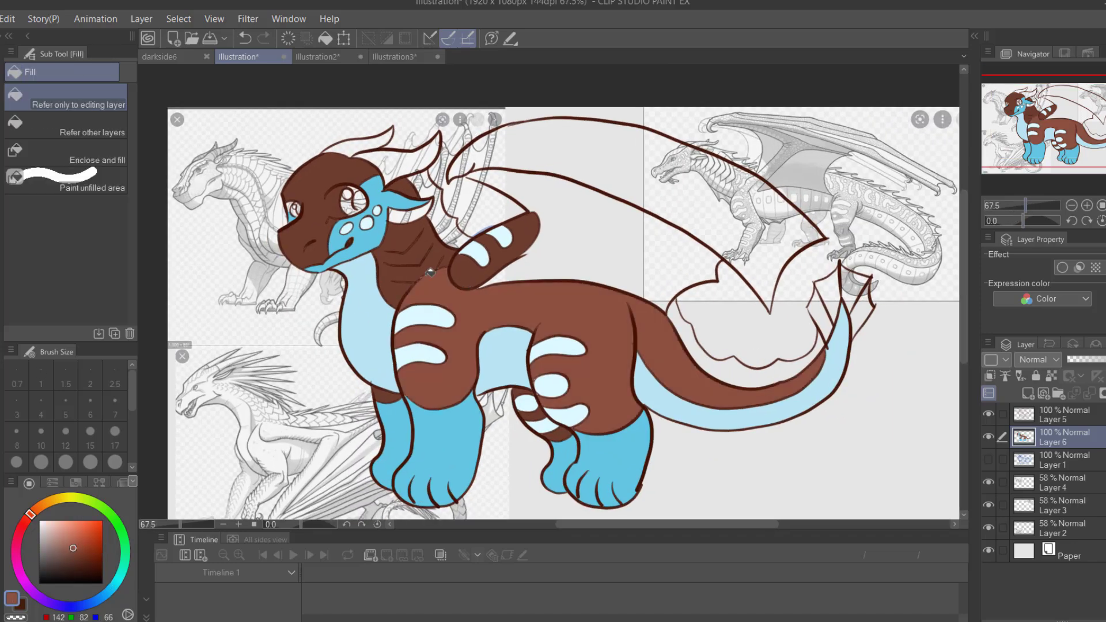
{"action": "left_click", "coordinate": [453, 290]}
{"action": "left_click", "coordinate": [498, 260]}
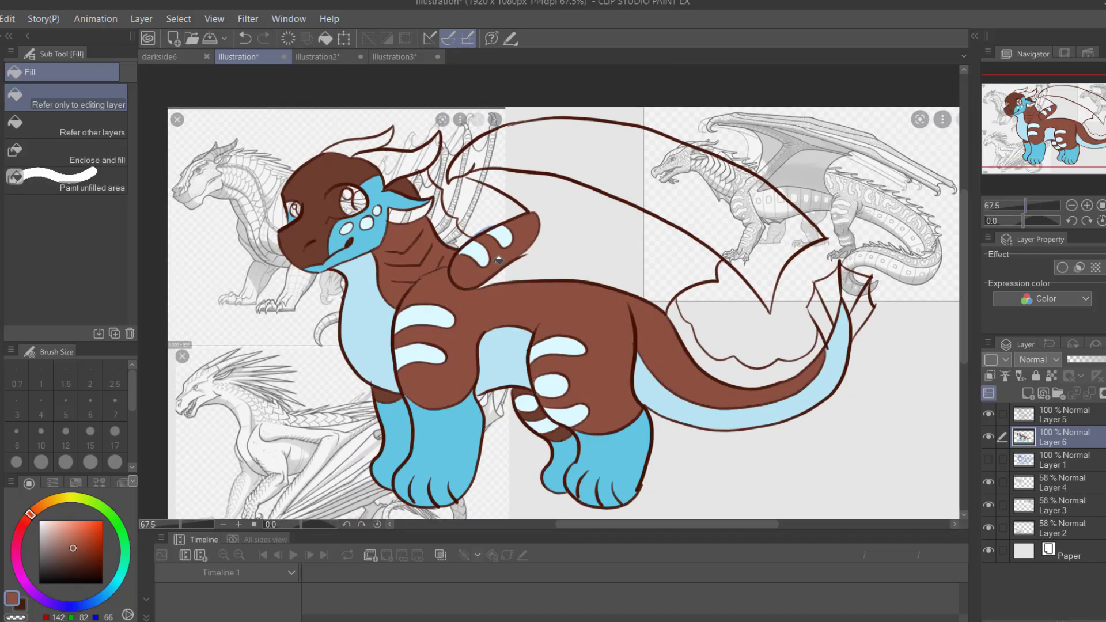
{"action": "left_click", "coordinate": [545, 423]}
{"action": "left_click", "coordinate": [326, 219]}
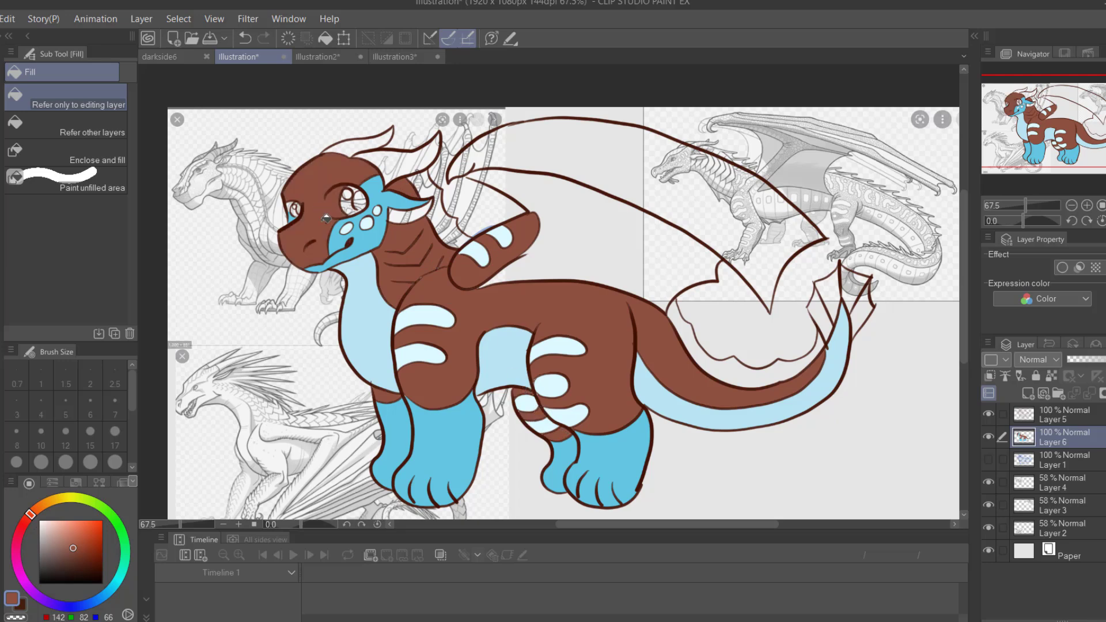
- Select the wing membrane and fill it with the light blue sampled from the chest
{"action": "key", "text": "i"}
{"action": "left_click", "coordinate": [508, 359]}
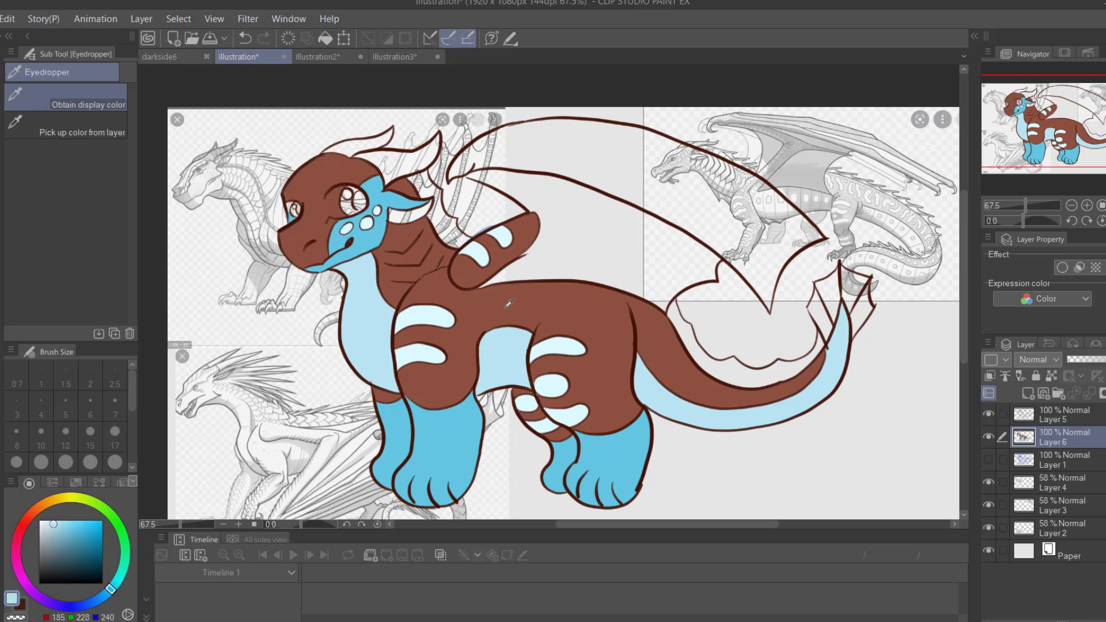
{"action": "left_click", "coordinate": [474, 255]}
{"action": "key", "text": "alt+bracketright"}
{"action": "key", "text": "w"}
{"action": "left_click", "coordinate": [570, 247]}
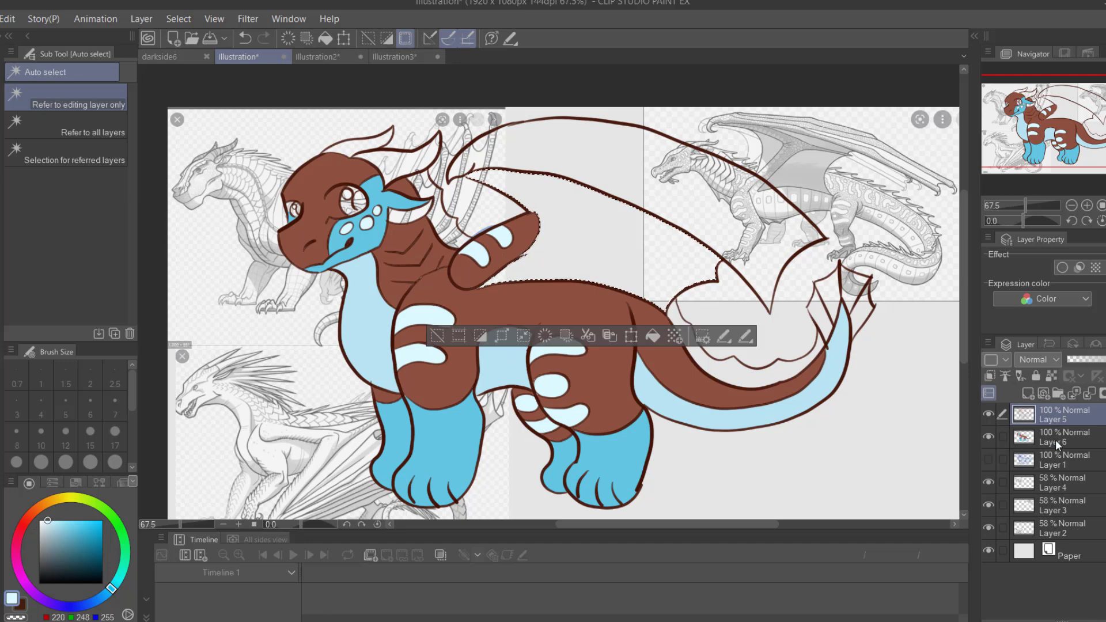
{"action": "left_click", "coordinate": [1052, 438]}
{"action": "key", "text": "i"}
{"action": "left_click", "coordinate": [654, 336]}
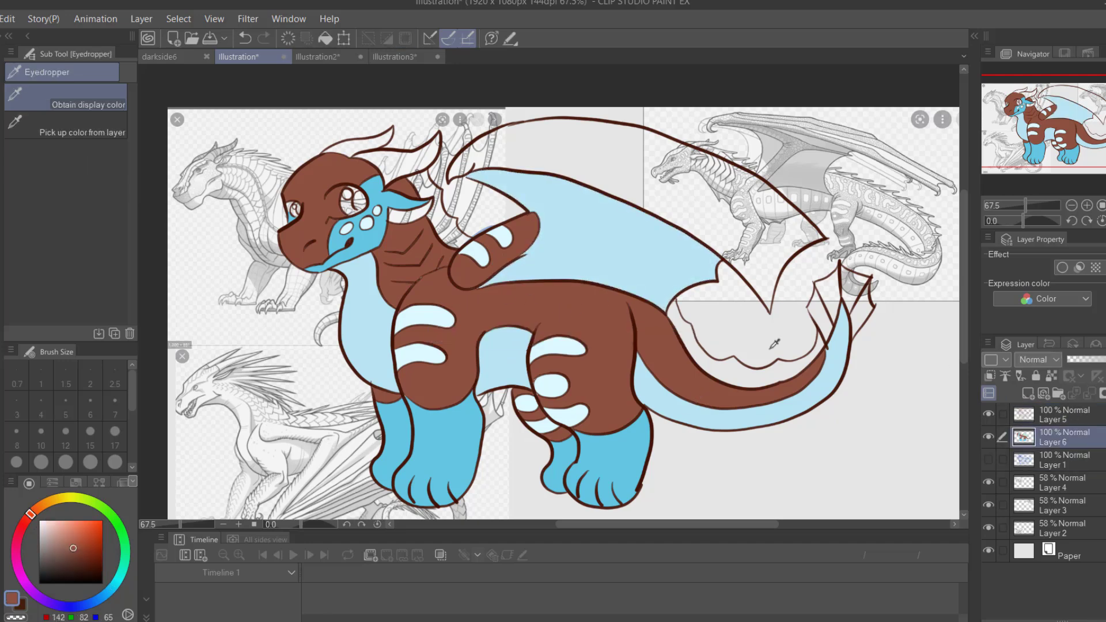
- Select the upper wing on Layer 5 and fill it with brown on Layer 6
{"action": "left_click", "coordinate": [891, 381], "text": "ctrl+shift"}
{"action": "key", "text": "p"}
{"action": "key", "text": "w"}
{"action": "left_click", "coordinate": [633, 167]}
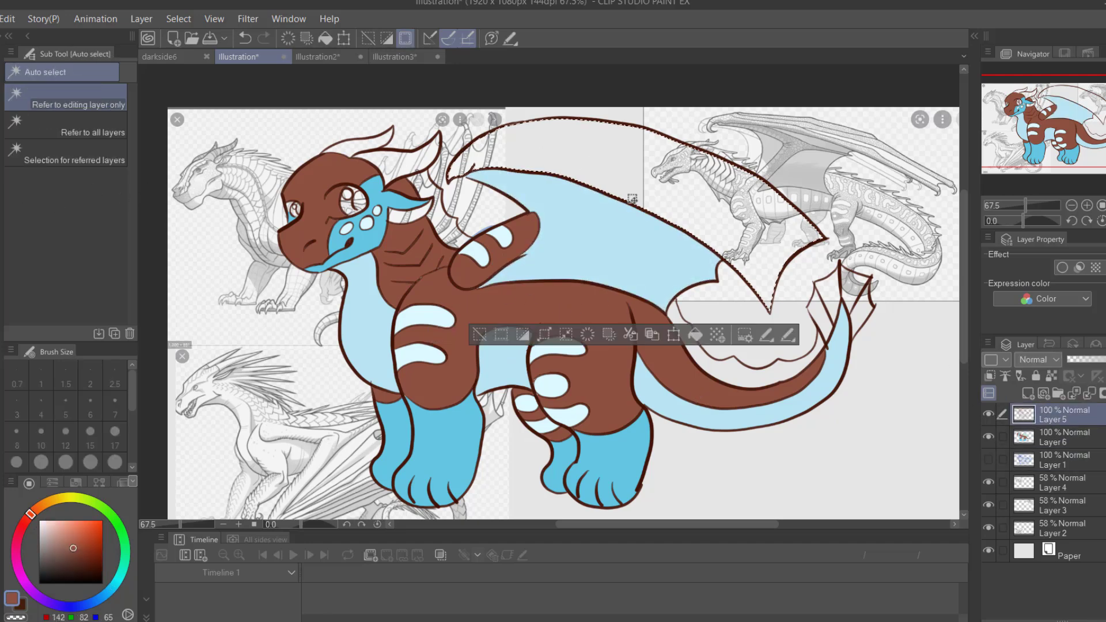
{"action": "left_click", "coordinate": [1054, 434]}
{"action": "key", "text": "alt+BackSpace"}
{"action": "key", "text": "ctrl+d"}
- Fill the gaps between the neck spines and the tail fin with the feet's bright blue
{"action": "key", "text": "i"}
{"action": "left_click", "coordinate": [414, 415]}
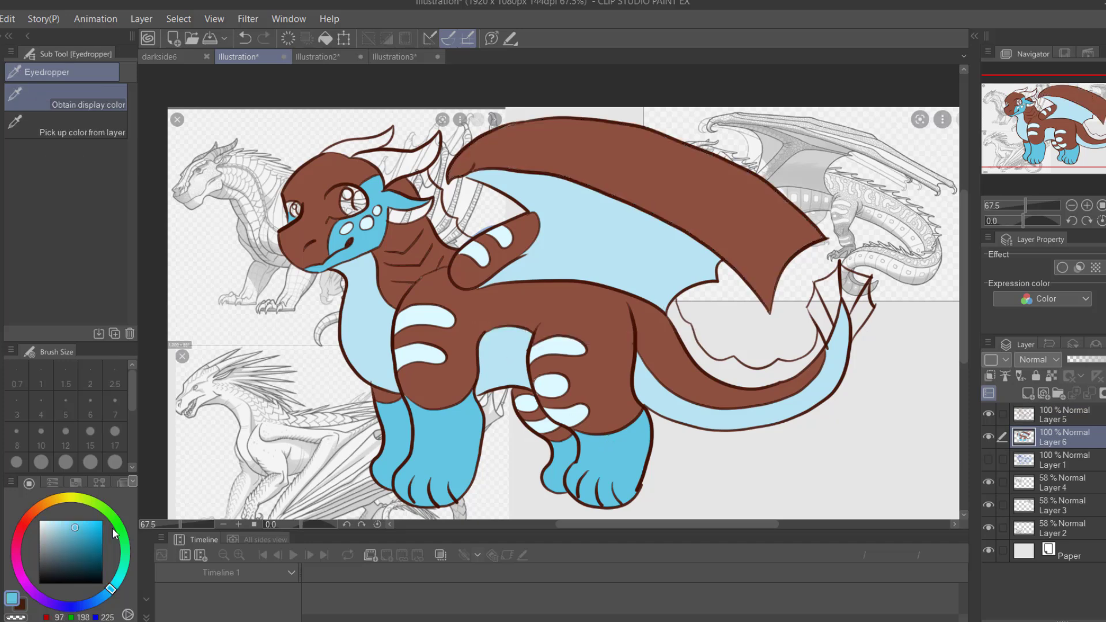
{"action": "left_click", "coordinate": [672, 354], "text": "ctrl+shift"}
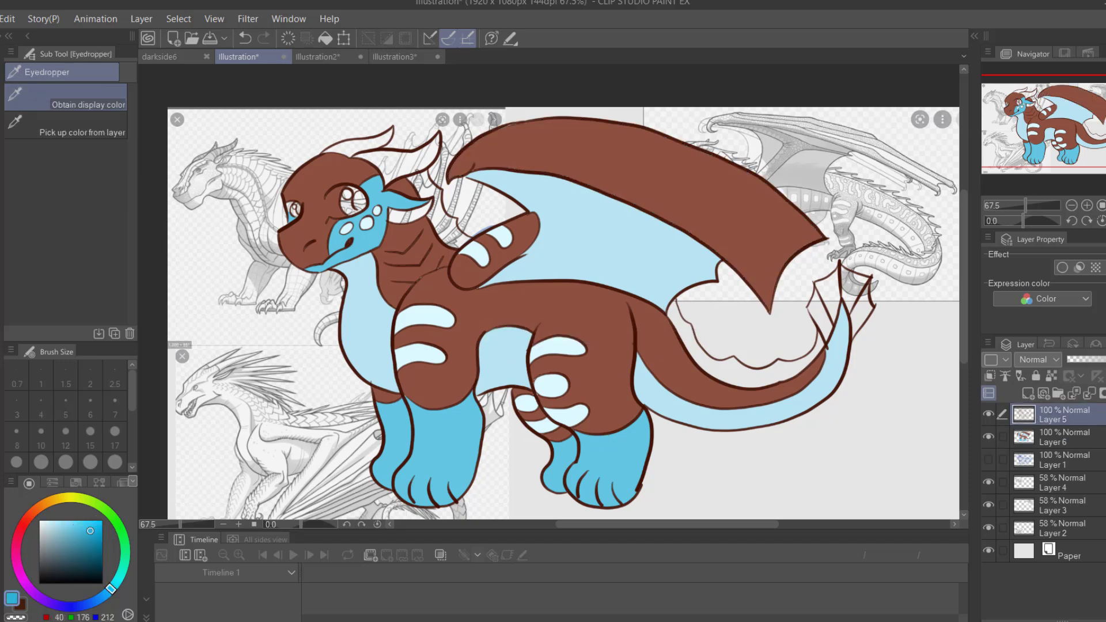
{"action": "key", "text": "w"}
{"action": "left_click", "coordinate": [449, 224]}
{"action": "left_click", "coordinate": [737, 357], "text": "shift"}
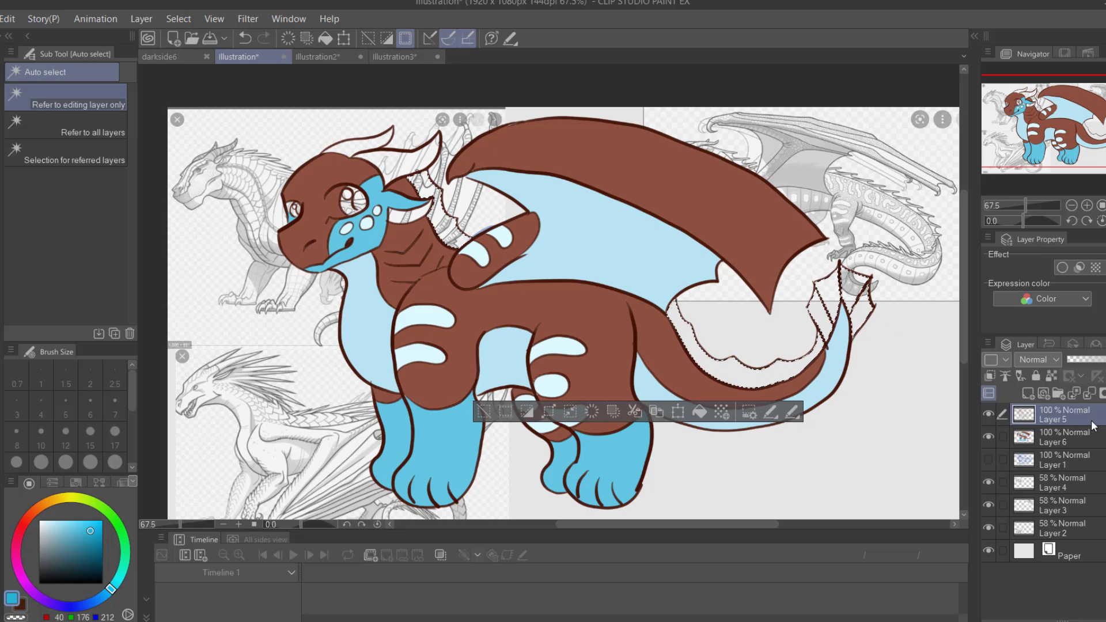
{"action": "left_click", "coordinate": [1057, 436]}
{"action": "left_click", "coordinate": [699, 411]}
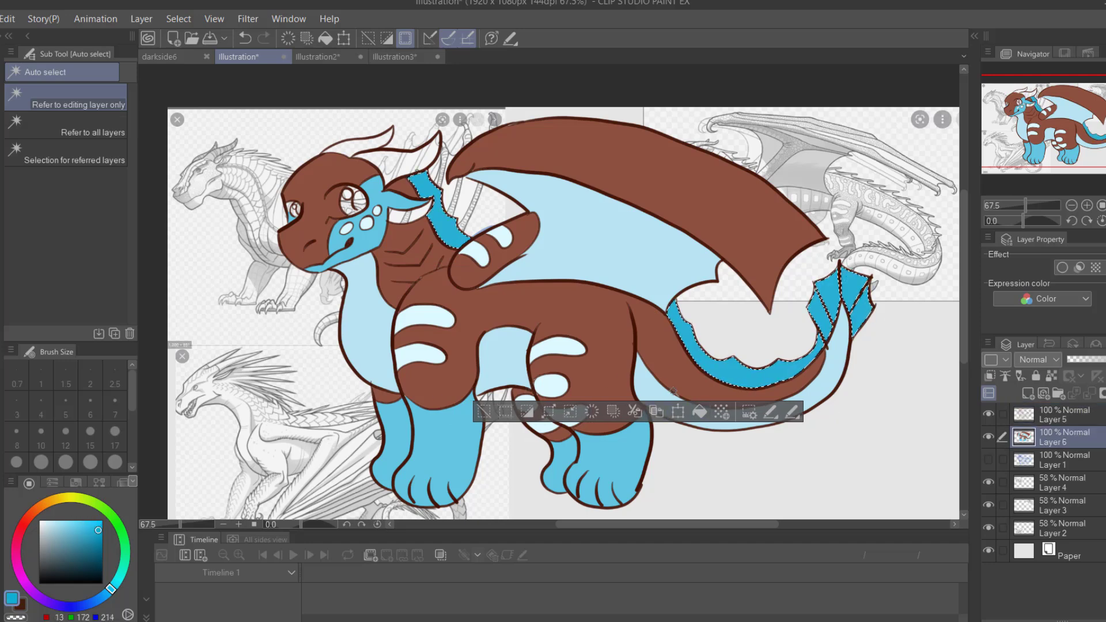
{"action": "key", "text": "ctrl+d"}
- Select the upper brown wing and horn gap, and sample the body brown
{"action": "left_click", "coordinate": [1037, 413]}
{"action": "left_click", "coordinate": [695, 199]}
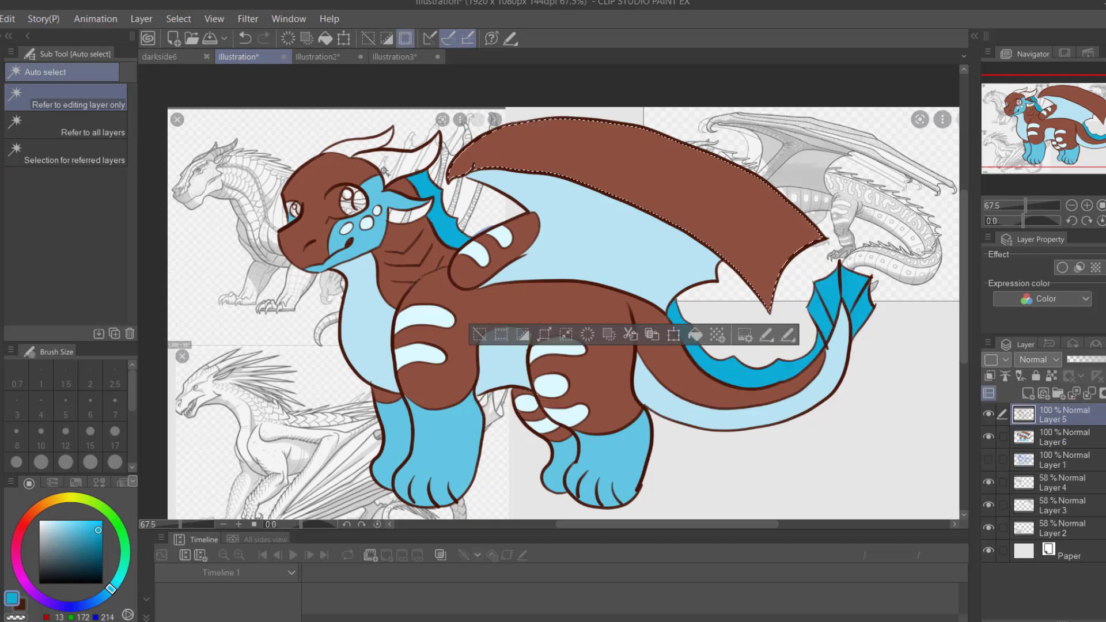
{"action": "left_click", "coordinate": [386, 170], "text": "shift"}
{"action": "left_click", "coordinate": [1056, 436]}
{"action": "key", "text": "i"}
{"action": "left_click", "coordinate": [576, 374]}
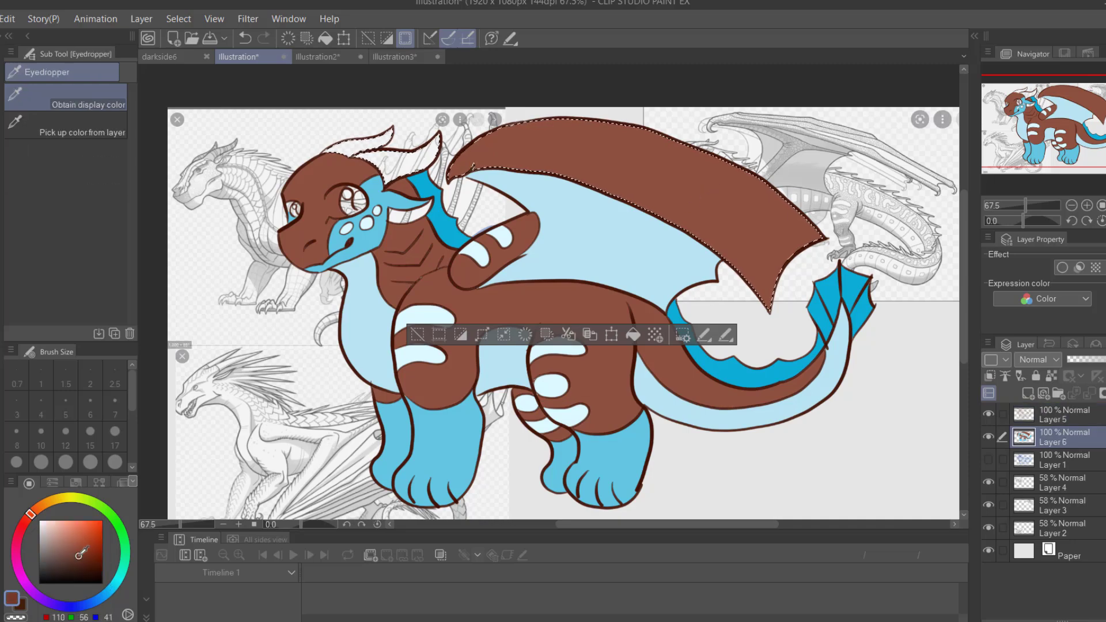
- Fill the selected wing and horn gap with brown, then zoom to the head and trial a pink horn stroke
{"action": "left_click", "coordinate": [632, 334]}
{"action": "key", "text": "ctrl+d"}
{"action": "left_click_drag", "start_coordinate": [275, 188], "coordinate": [517, 142]}
{"action": "left_click", "coordinate": [50, 529]}
{"action": "key", "text": "p"}
{"action": "mouse_move", "coordinate": [760, 310]}
{"action": "left_mouse_down"}
{"action": "mouse_move", "coordinate": [772, 322]}
{"action": "mouse_move", "coordinate": [794, 304]}
{"action": "mouse_move", "coordinate": [870, 314]}
{"action": "mouse_move", "coordinate": [848, 300]}
{"action": "left_mouse_up"}
{"action": "key", "text": "ctrl+z"}
{"action": "left_click", "coordinate": [57, 526]}
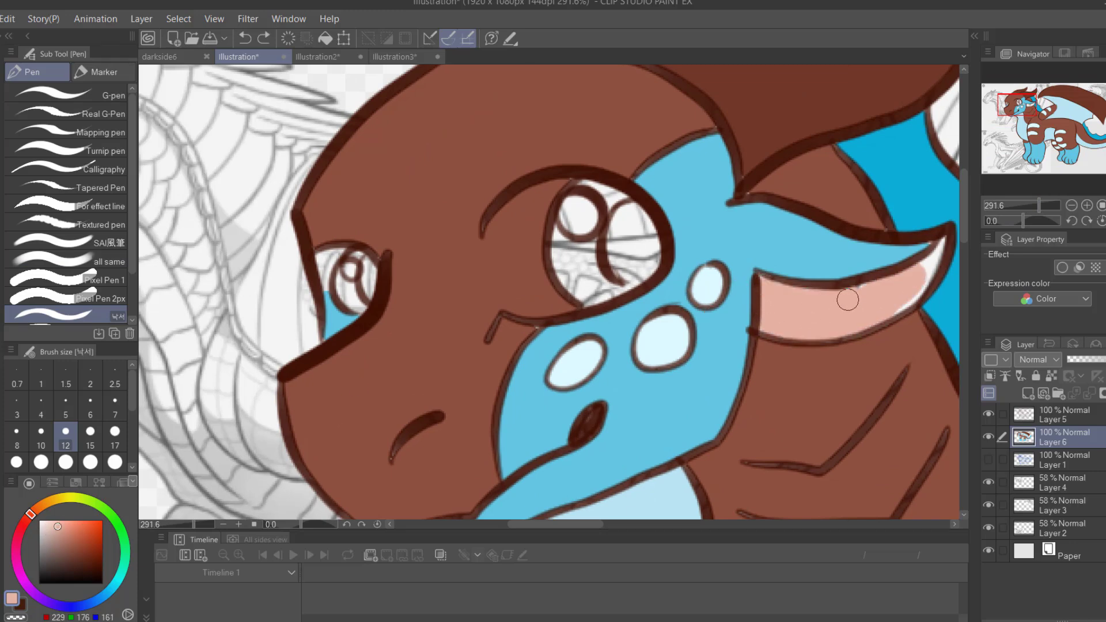
- Paint light blue eye whites and dark teal irises in both eyes with the pen
{"action": "left_click", "coordinate": [706, 283], "text": "alt"}
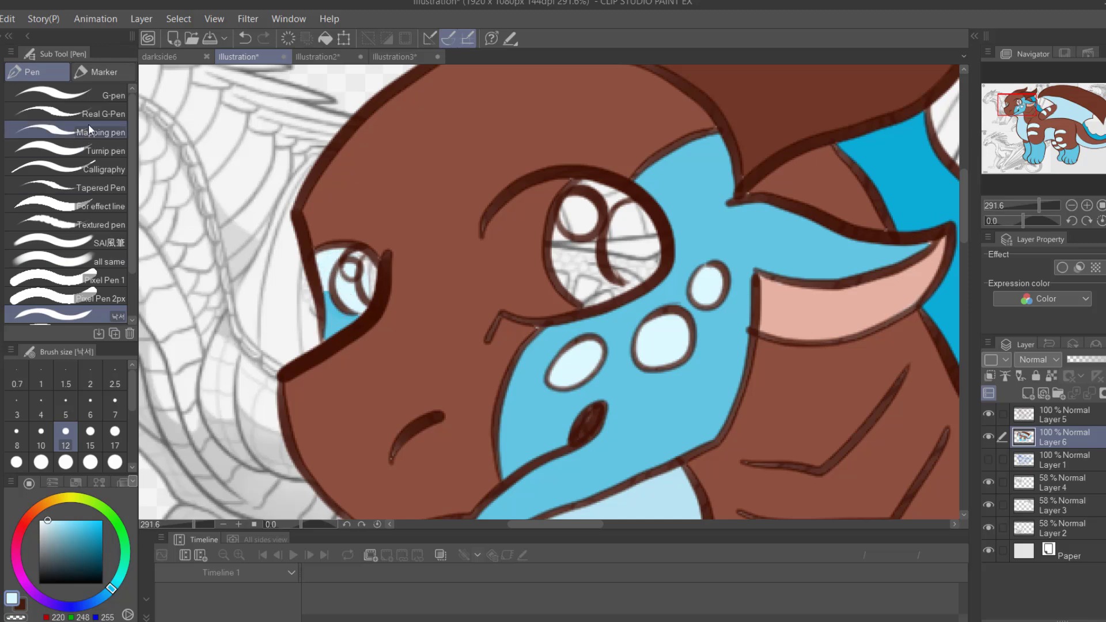
{"action": "left_click", "coordinate": [104, 150]}
{"action": "mouse_move", "coordinate": [507, 254]}
{"action": "left_mouse_down"}
{"action": "mouse_move", "coordinate": [585, 258]}
{"action": "mouse_move", "coordinate": [587, 244]}
{"action": "left_mouse_up"}
{"action": "left_click_drag", "start_coordinate": [553, 199], "coordinate": [633, 271]}
{"action": "left_click_drag", "start_coordinate": [346, 268], "coordinate": [365, 302]}
{"action": "left_click", "coordinate": [90, 437]}
{"action": "left_click", "coordinate": [90, 462]}
{"action": "key", "text": "ctrl+z"}
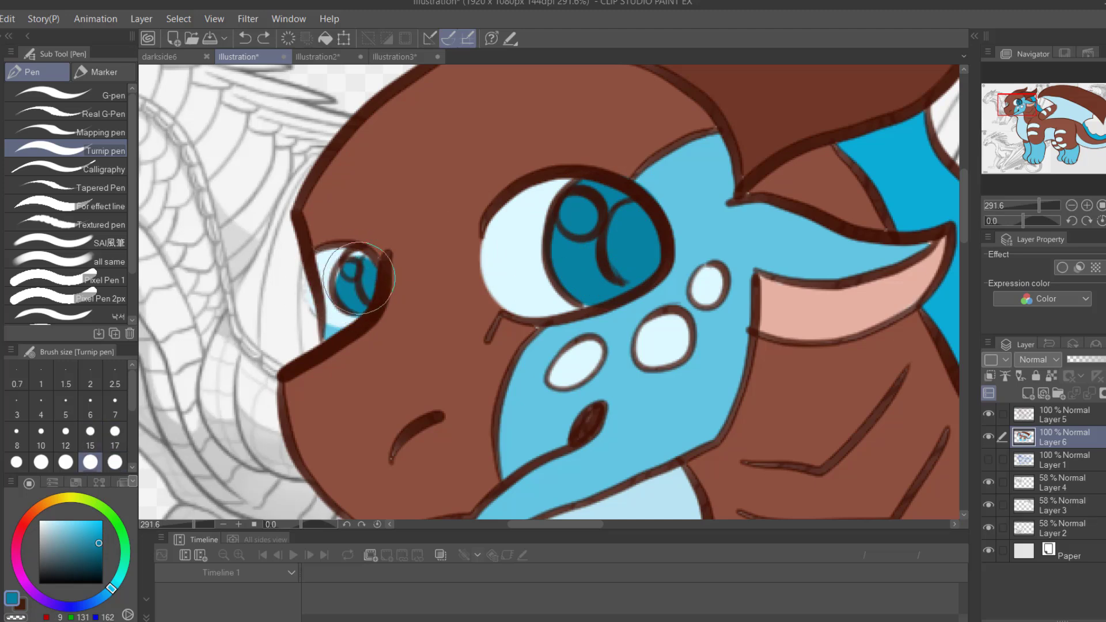
{"action": "mouse_move", "coordinate": [363, 262]}
{"action": "left_mouse_down"}
{"action": "mouse_move", "coordinate": [372, 296]}
{"action": "mouse_move", "coordinate": [365, 254]}
{"action": "left_mouse_up"}
{"action": "key", "text": "ctrl+z"}
{"action": "left_click", "coordinate": [97, 562]}
{"action": "left_click_drag", "start_coordinate": [619, 208], "coordinate": [639, 270]}
- Dab a white highlight into the large eye and zoom out
{"action": "left_click", "coordinate": [548, 292], "text": "alt"}
{"action": "left_click", "coordinate": [90, 448]}
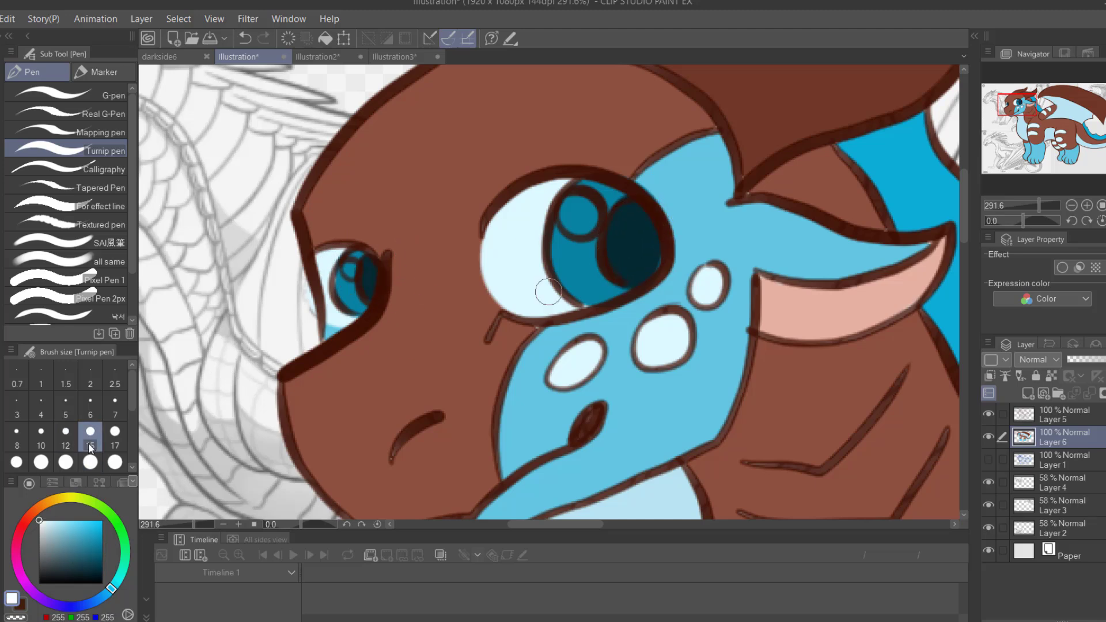
{"action": "left_click", "coordinate": [576, 211]}
{"action": "scroll", "coordinate": [1036, 184], "scroll_direction": "down", "scroll_amount": 10}
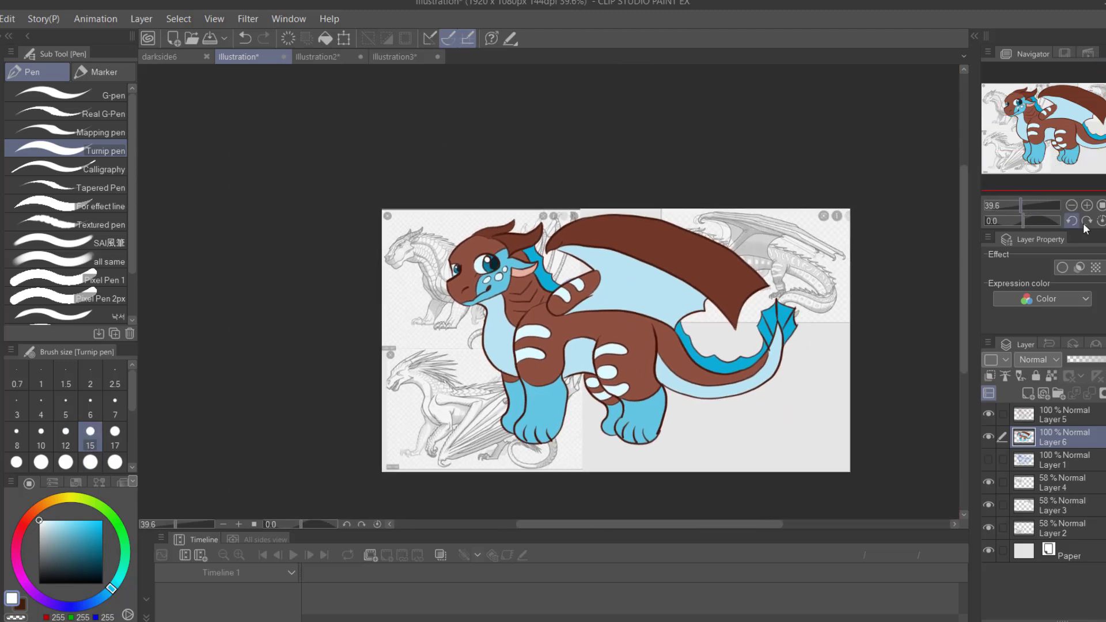
- Flip the view, switch to Illustration2, and start inking with the darker pencil at size 12
{"action": "left_click", "coordinate": [1092, 225]}
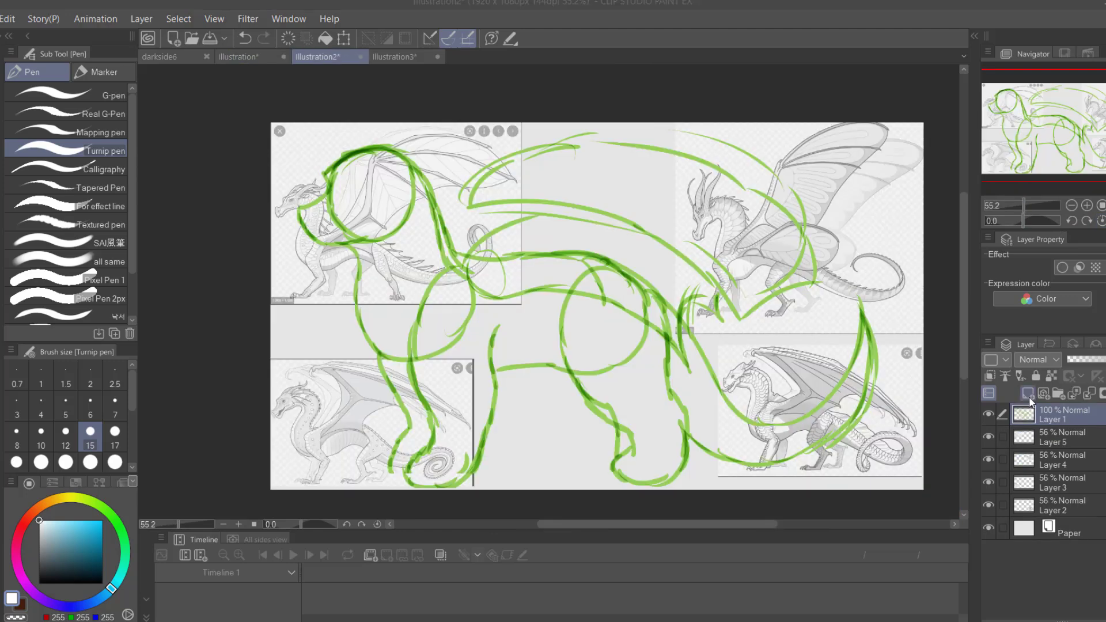
{"action": "left_click", "coordinate": [84, 566]}
{"action": "left_click", "coordinate": [65, 432]}
{"action": "left_click_drag", "start_coordinate": [355, 316], "coordinate": [510, 308]}
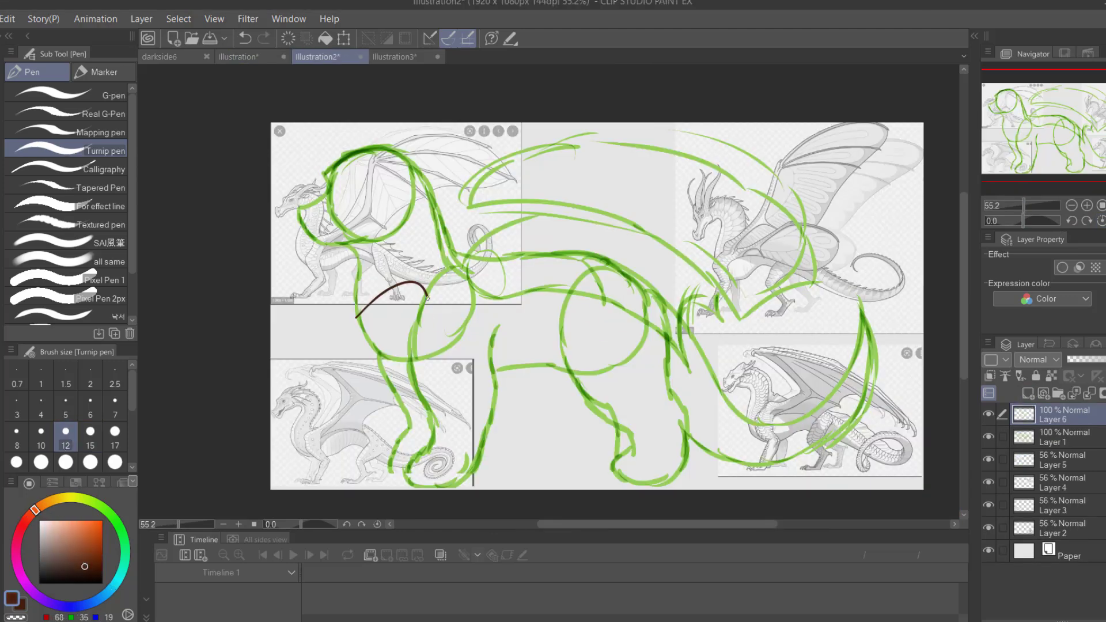
{"action": "key", "text": "p"}
{"action": "scroll", "coordinate": [204, 153], "scroll_direction": "up", "scroll_amount": 5}
- Ink the neck line and the wing's outline, spike and arc, undoing a stray stroke
{"action": "left_click_drag", "start_coordinate": [528, 219], "coordinate": [506, 282]}
{"action": "left_click_drag", "start_coordinate": [648, 147], "coordinate": [527, 213]}
{"action": "mouse_move", "coordinate": [461, 305]}
{"action": "left_mouse_down"}
{"action": "mouse_move", "coordinate": [559, 383]}
{"action": "mouse_move", "coordinate": [633, 346]}
{"action": "left_mouse_up"}
{"action": "key", "text": "ctrl+z"}
{"action": "left_click_drag", "start_coordinate": [559, 397], "coordinate": [766, 302]}
{"action": "mouse_move", "coordinate": [562, 233]}
{"action": "left_mouse_down"}
{"action": "mouse_move", "coordinate": [669, 243]}
{"action": "mouse_move", "coordinate": [528, 381]}
{"action": "left_mouse_up"}
{"action": "mouse_move", "coordinate": [510, 275]}
{"action": "left_mouse_down"}
{"action": "mouse_move", "coordinate": [662, 340]}
{"action": "mouse_move", "coordinate": [734, 327]}
{"action": "left_mouse_up"}
{"action": "scroll", "coordinate": [721, 349], "scroll_direction": "up", "scroll_amount": 3}
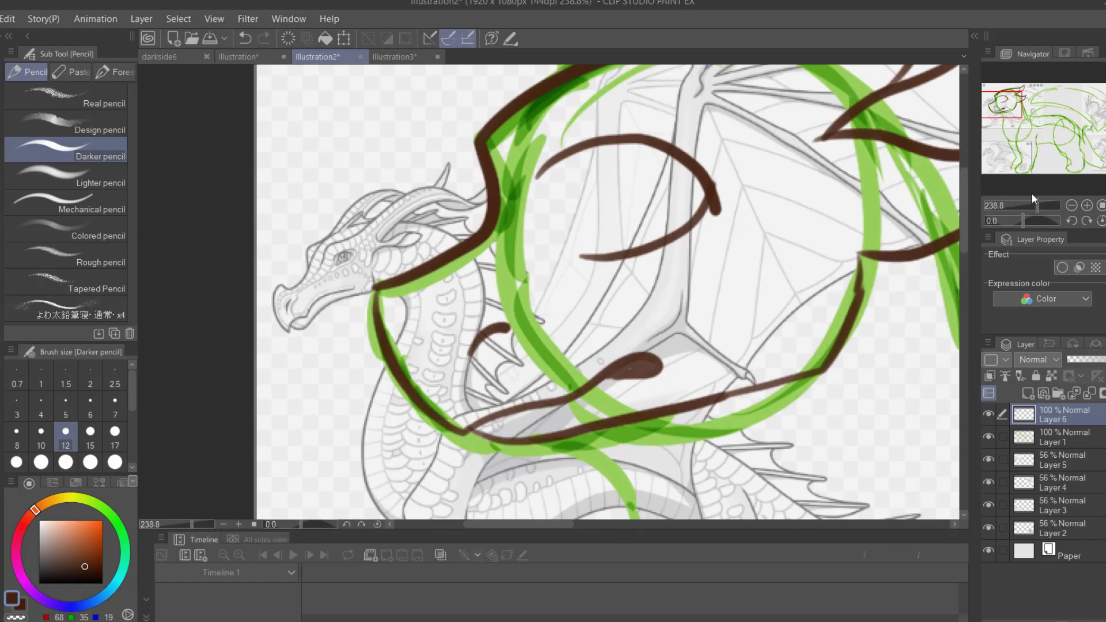
- Draw the two iris circles and a hooked lower eyelid after undoing a stray head hook
{"action": "mouse_move", "coordinate": [378, 327]}
{"action": "left_mouse_down"}
{"action": "mouse_move", "coordinate": [424, 256]}
{"action": "mouse_move", "coordinate": [373, 262]}
{"action": "mouse_move", "coordinate": [368, 288]}
{"action": "left_mouse_up"}
{"action": "key", "text": "ctrl+z"}
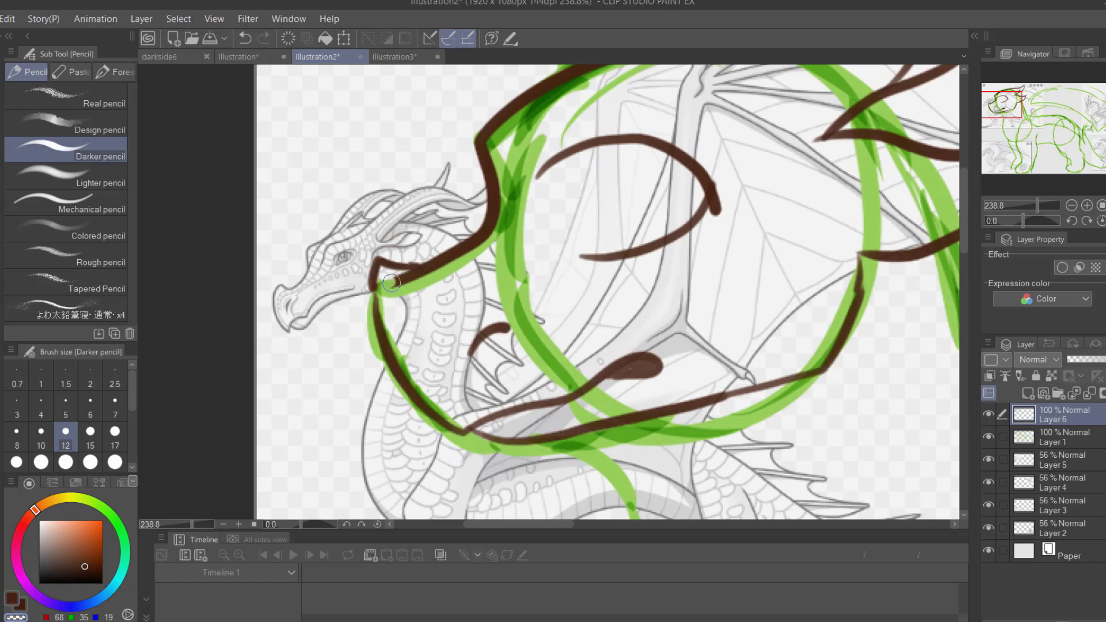
{"action": "key", "text": "ctrl+z"}
{"action": "mouse_move", "coordinate": [570, 155]}
{"action": "left_mouse_down"}
{"action": "mouse_move", "coordinate": [552, 222]}
{"action": "mouse_move", "coordinate": [579, 151]}
{"action": "left_mouse_up"}
{"action": "left_click_drag", "start_coordinate": [587, 257], "coordinate": [544, 288]}
{"action": "left_click_drag", "start_coordinate": [593, 161], "coordinate": [617, 151]}
{"action": "scroll", "coordinate": [558, 274], "scroll_direction": "down", "scroll_amount": 6}
- Make a freehand selection around the eye, then return to the darker pencil
{"action": "key", "text": "m"}
{"action": "left_click_drag", "start_coordinate": [553, 230], "coordinate": [555, 233]}
{"action": "left_click_drag", "start_coordinate": [371, 389], "coordinate": [230, 296]}
{"action": "key", "text": "p"}
{"action": "scroll", "coordinate": [305, 146], "scroll_direction": "up", "scroll_amount": 5}
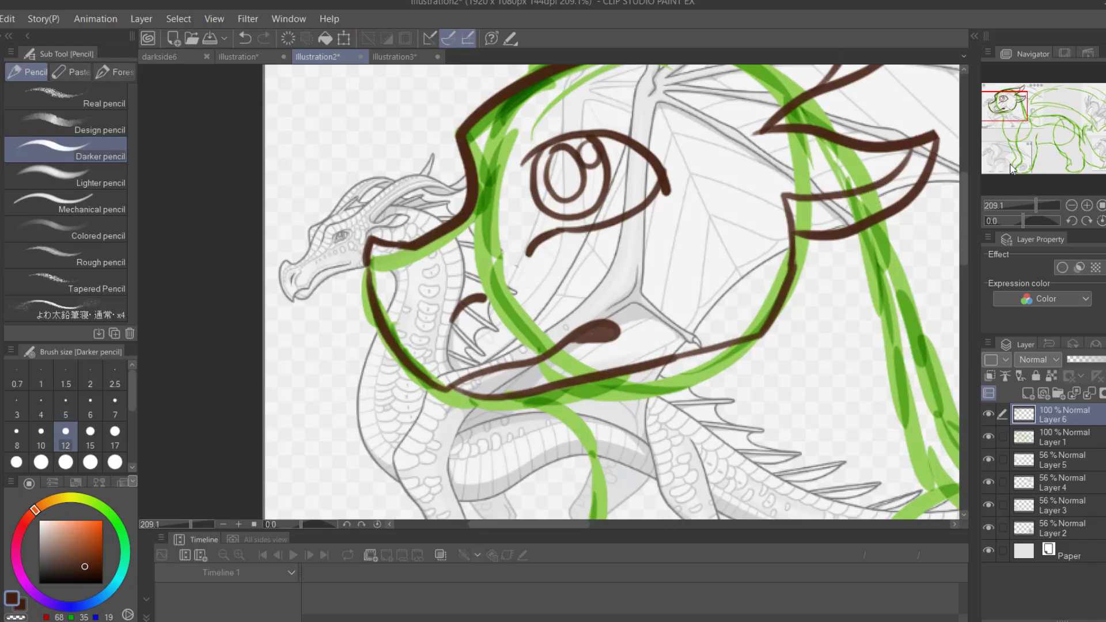
{"action": "scroll", "coordinate": [427, 308], "scroll_direction": "down", "scroll_amount": 5}
- Ink the front and hind leg outlines and a line along the neck
{"action": "left_click_drag", "start_coordinate": [1013, 116], "coordinate": [1037, 141]}
{"action": "mouse_move", "coordinate": [604, 162]}
{"action": "left_mouse_down"}
{"action": "mouse_move", "coordinate": [545, 299]}
{"action": "mouse_move", "coordinate": [558, 351]}
{"action": "left_mouse_up"}
{"action": "left_click_drag", "start_coordinate": [703, 266], "coordinate": [685, 433]}
{"action": "scroll", "coordinate": [685, 434], "scroll_direction": "down", "scroll_amount": 3}
{"action": "left_click_drag", "start_coordinate": [557, 273], "coordinate": [572, 316]}
{"action": "scroll", "coordinate": [663, 431], "scroll_direction": "up", "scroll_amount": 6}
{"action": "left_click_drag", "start_coordinate": [507, 216], "coordinate": [599, 417]}
{"action": "scroll", "coordinate": [599, 417], "scroll_direction": "down", "scroll_amount": 5}
{"action": "left_click_drag", "start_coordinate": [506, 268], "coordinate": [552, 381]}
- Add tail strokes, the hind leg outline and the belly line between the legs
{"action": "left_click_drag", "start_coordinate": [615, 433], "coordinate": [651, 444]}
{"action": "scroll", "coordinate": [651, 444], "scroll_direction": "right", "scroll_amount": 4}
{"action": "left_click_drag", "start_coordinate": [613, 233], "coordinate": [705, 483]}
{"action": "key", "text": "ctrl+z"}
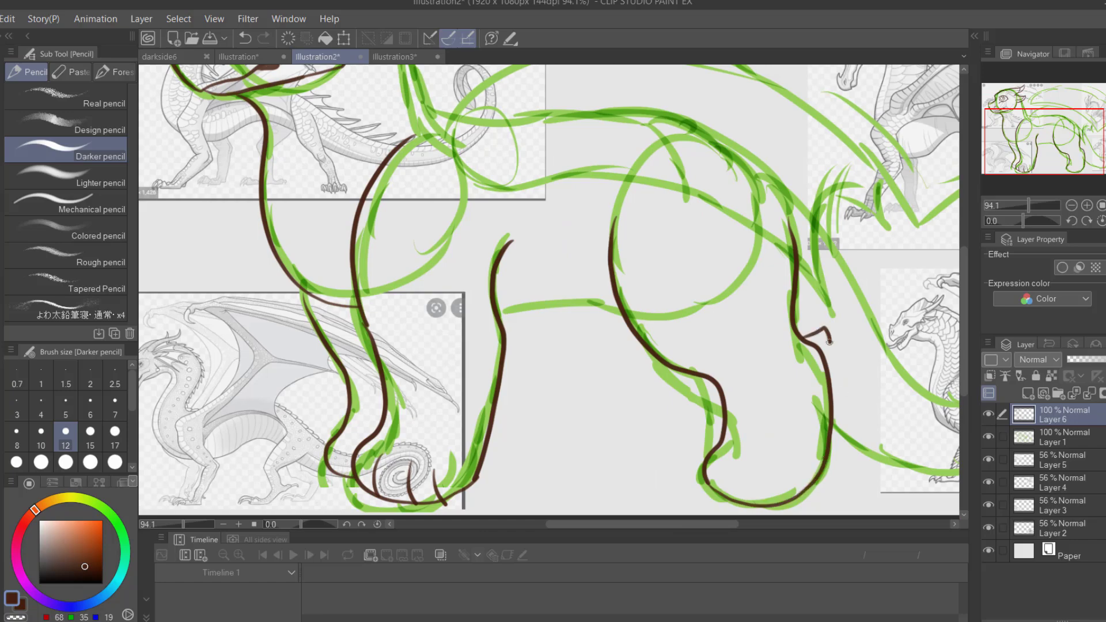
{"action": "scroll", "coordinate": [827, 354], "scroll_direction": "right", "scroll_amount": 3}
{"action": "scroll", "coordinate": [576, 346], "scroll_direction": "left", "scroll_amount": 3}
{"action": "left_click_drag", "start_coordinate": [500, 309], "coordinate": [617, 302]}
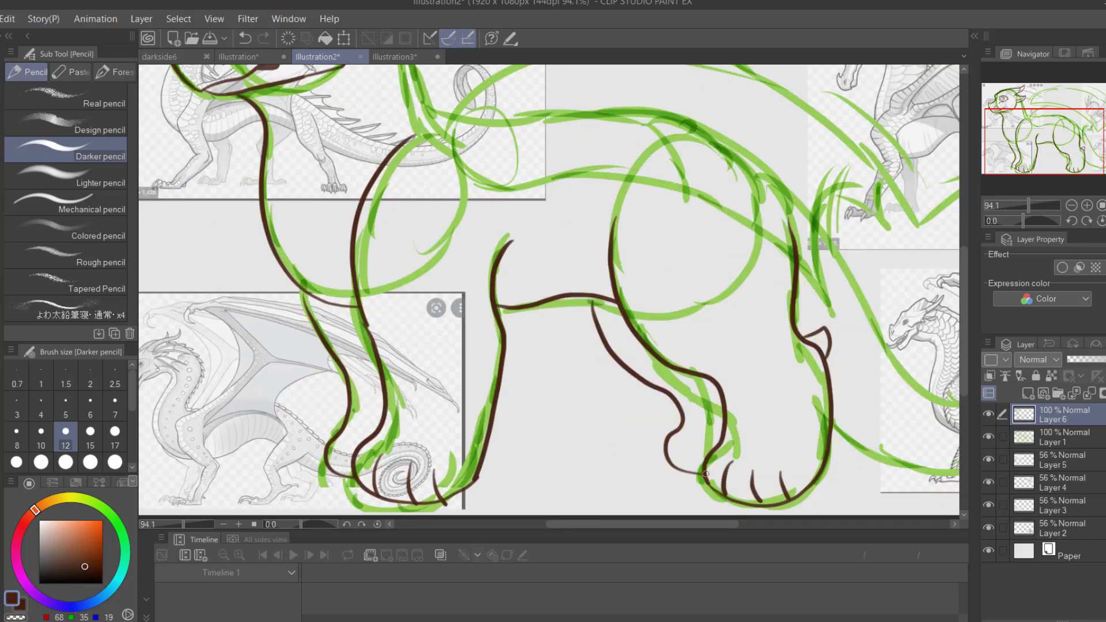
{"action": "scroll", "coordinate": [698, 469], "scroll_direction": "up", "scroll_amount": 5}
{"action": "scroll", "coordinate": [698, 469], "scroll_direction": "right", "scroll_amount": 3}
{"action": "mouse_move", "coordinate": [322, 256]}
{"action": "left_mouse_down"}
{"action": "mouse_move", "coordinate": [852, 283]}
{"action": "mouse_move", "coordinate": [351, 272]}
{"action": "mouse_move", "coordinate": [288, 426]}
{"action": "left_mouse_up"}
- Ink the curved tail outline after undoing the previous stroke
{"action": "key", "text": "ctrl+z"}
{"action": "left_click_drag", "start_coordinate": [345, 276], "coordinate": [403, 403]}
{"action": "scroll", "coordinate": [627, 347], "scroll_direction": "down", "scroll_amount": 4}
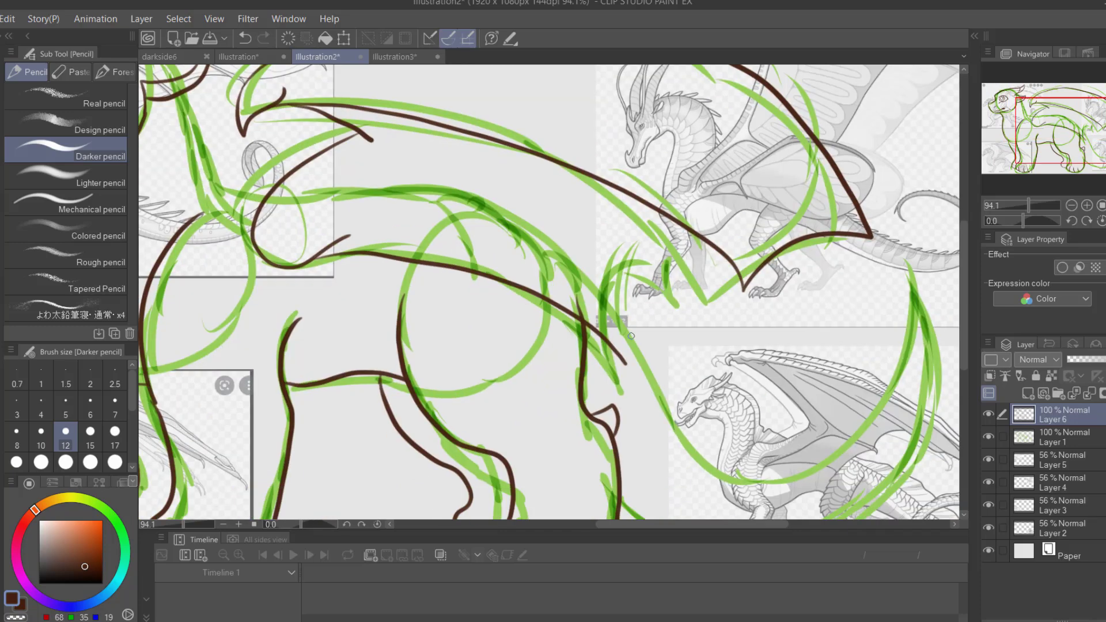
{"action": "scroll", "coordinate": [636, 267], "scroll_direction": "up", "scroll_amount": 3}
{"action": "scroll", "coordinate": [487, 220], "scroll_direction": "left", "scroll_amount": 3}
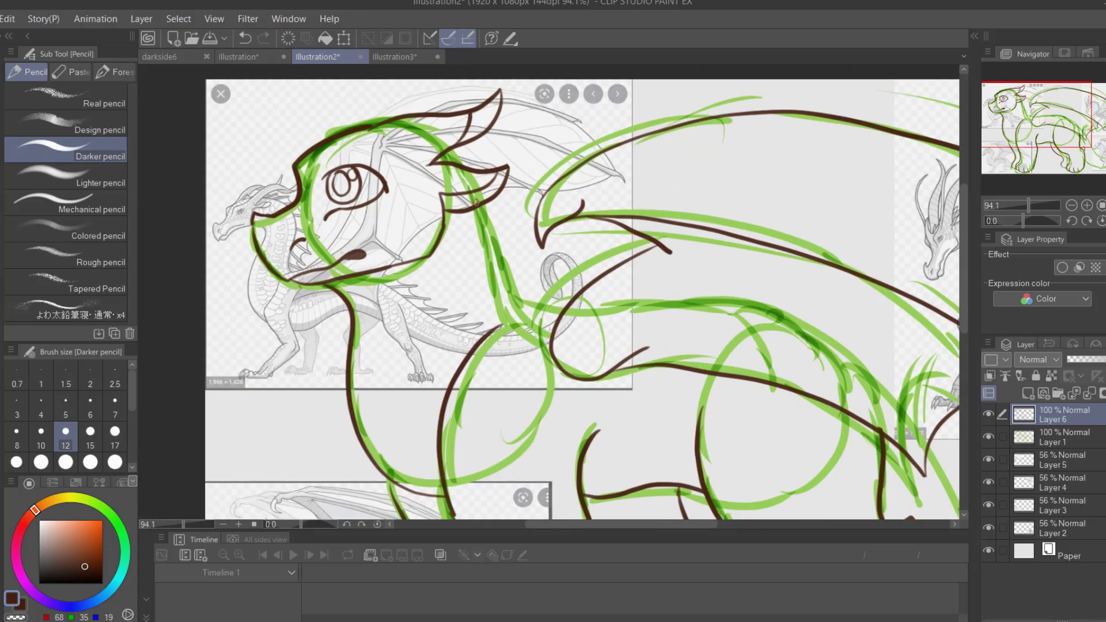
{"action": "left_click_drag", "start_coordinate": [1019, 128], "coordinate": [1062, 154]}
{"action": "mouse_move", "coordinate": [553, 262]}
{"action": "left_mouse_down"}
{"action": "mouse_move", "coordinate": [636, 383]}
{"action": "mouse_move", "coordinate": [804, 401]}
{"action": "left_mouse_up"}
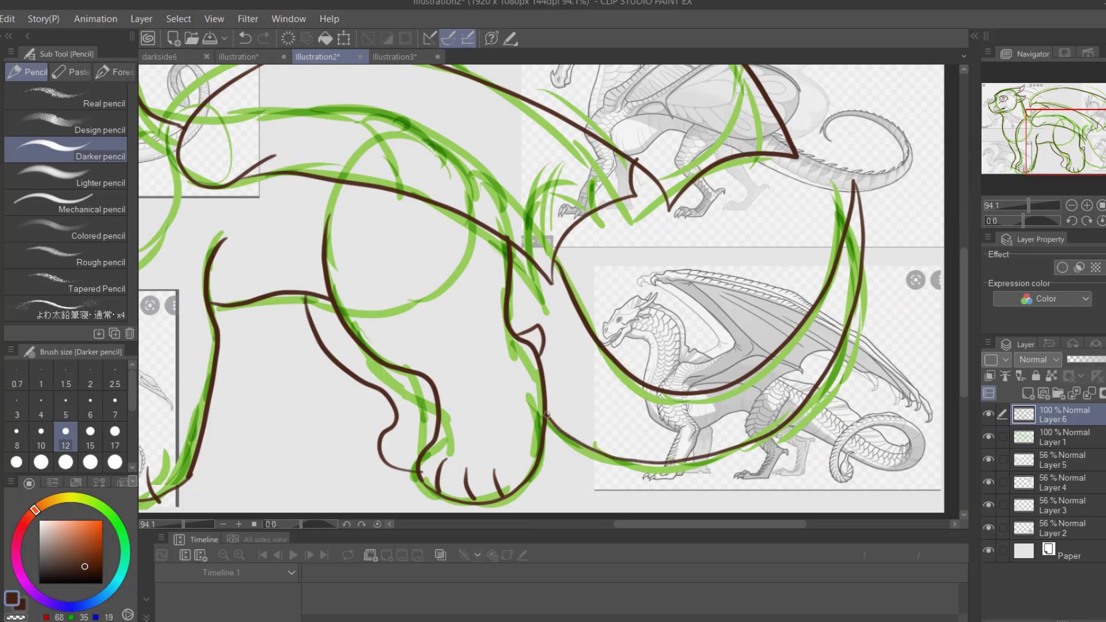
- Replace the previous curve with a hooked shoulder curve
{"action": "mouse_move", "coordinate": [1028, 205]}
{"action": "left_mouse_down"}
{"action": "mouse_move", "coordinate": [1018, 199]}
{"action": "mouse_move", "coordinate": [1025, 205]}
{"action": "left_mouse_up"}
{"action": "left_click_drag", "start_coordinate": [1048, 144], "coordinate": [1067, 170]}
{"action": "scroll", "coordinate": [531, 238], "scroll_direction": "up", "scroll_amount": 3}
{"action": "key", "text": "ctrl+z"}
{"action": "left_click_drag", "start_coordinate": [524, 184], "coordinate": [481, 358]}
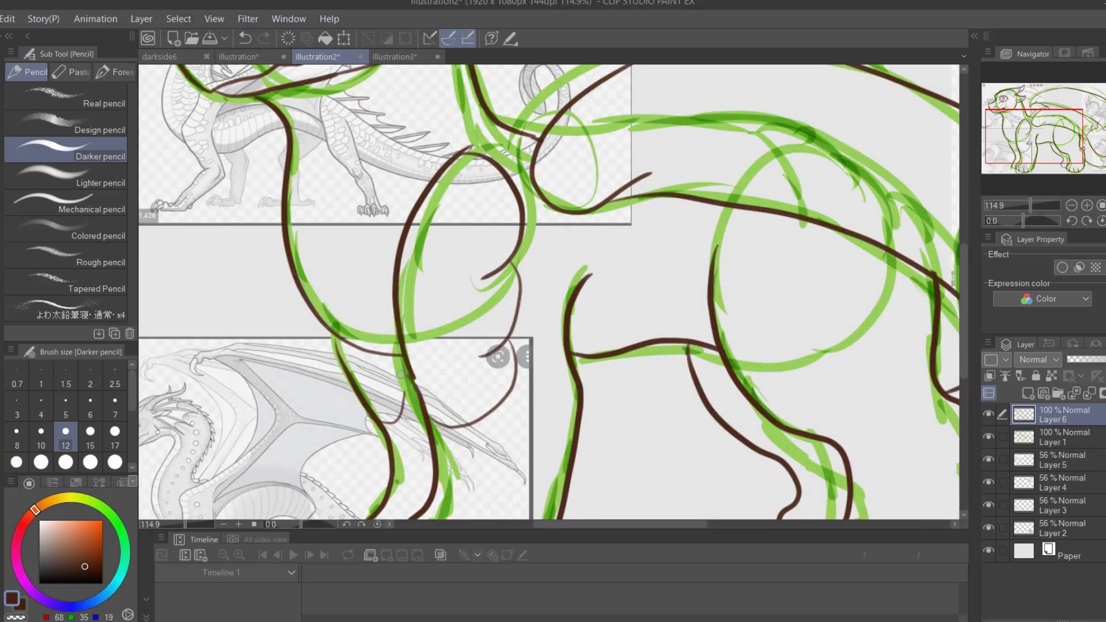
- Ink thin lines near the head, along the tail curve, and two shoulder curves
{"action": "mouse_move", "coordinate": [402, 361]}
{"action": "left_mouse_down"}
{"action": "mouse_move", "coordinate": [576, 461]}
{"action": "mouse_move", "coordinate": [701, 512]}
{"action": "left_mouse_up"}
{"action": "left_click_drag", "start_coordinate": [533, 314], "coordinate": [552, 275]}
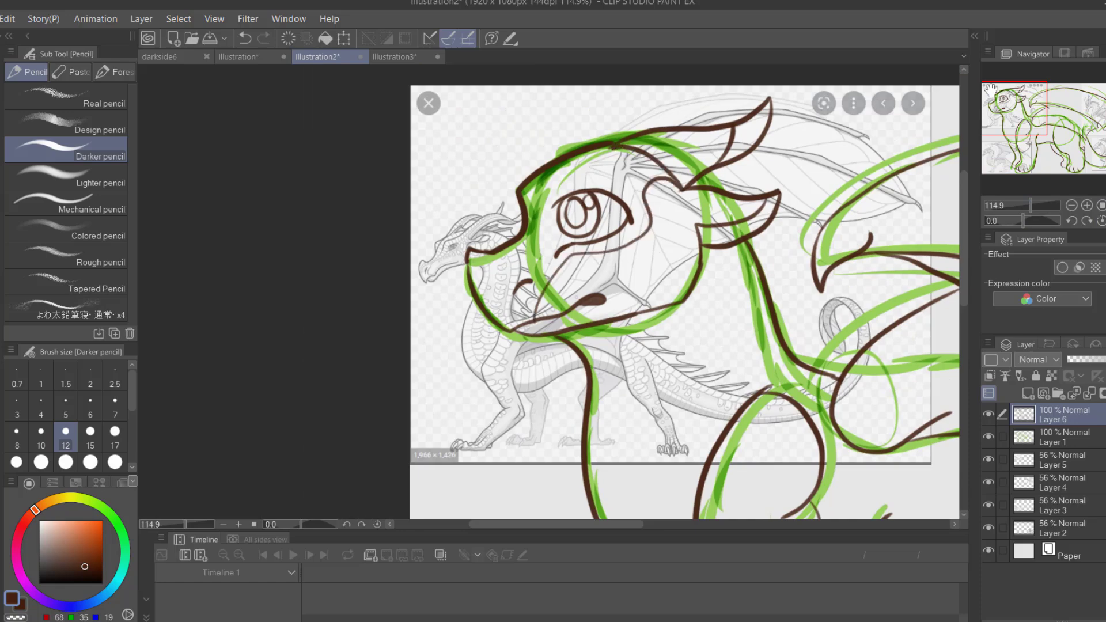
{"action": "left_click_drag", "start_coordinate": [1002, 115], "coordinate": [1074, 148]}
{"action": "mouse_move", "coordinate": [403, 387]}
{"action": "left_mouse_down"}
{"action": "mouse_move", "coordinate": [492, 462]}
{"action": "mouse_move", "coordinate": [780, 213]}
{"action": "left_mouse_up"}
{"action": "mouse_move", "coordinate": [241, 299]}
{"action": "left_mouse_down"}
{"action": "mouse_move", "coordinate": [666, 337]}
{"action": "mouse_move", "coordinate": [612, 283]}
{"action": "left_mouse_up"}
{"action": "left_click_drag", "start_coordinate": [513, 203], "coordinate": [588, 269]}
{"action": "left_click_drag", "start_coordinate": [619, 245], "coordinate": [618, 327]}
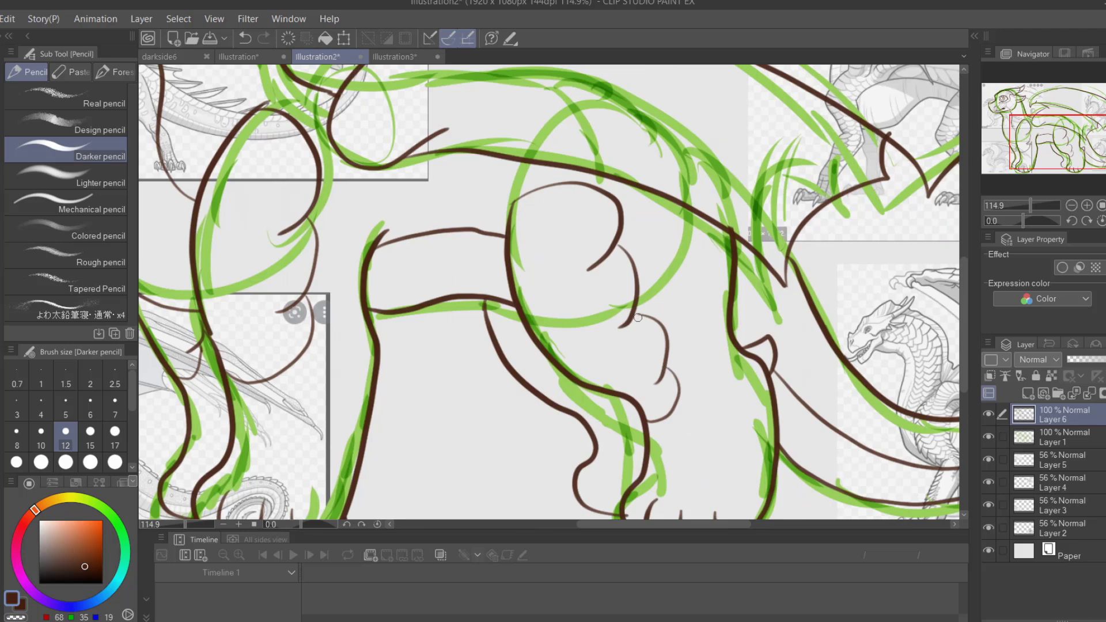
- Review the line art and undo the stray bean-shaped stroke and long line
{"action": "scroll", "coordinate": [994, 184], "scroll_direction": "down", "scroll_amount": 5}
{"action": "scroll", "coordinate": [267, 227], "scroll_direction": "up", "scroll_amount": 5}
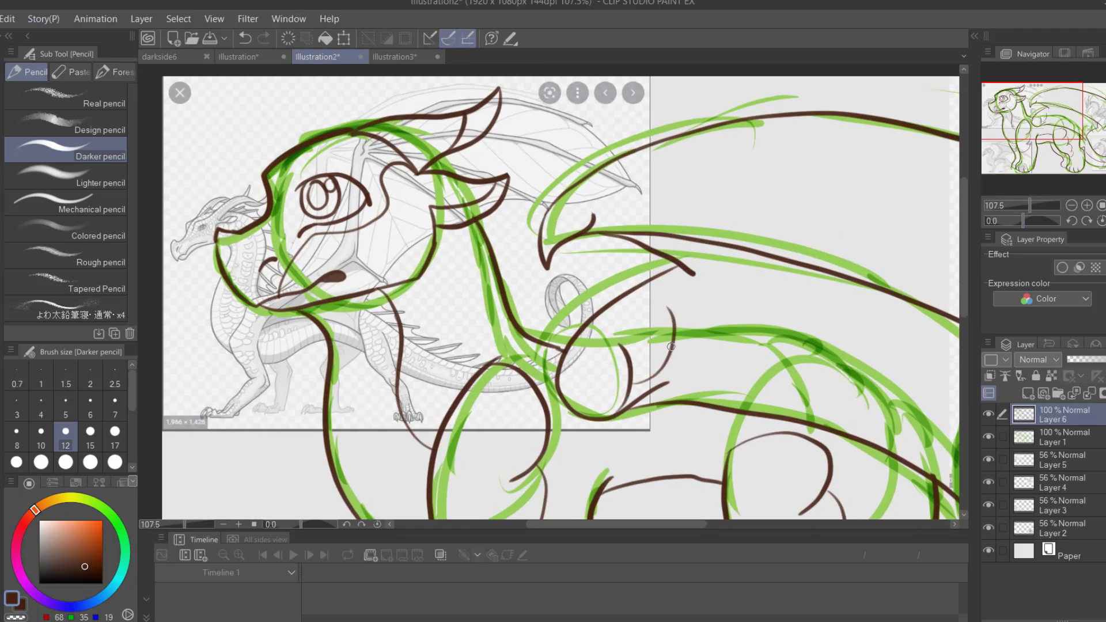
{"action": "scroll", "coordinate": [1048, 145], "scroll_direction": "down", "scroll_amount": 3}
{"action": "scroll", "coordinate": [531, 257], "scroll_direction": "up", "scroll_amount": 4}
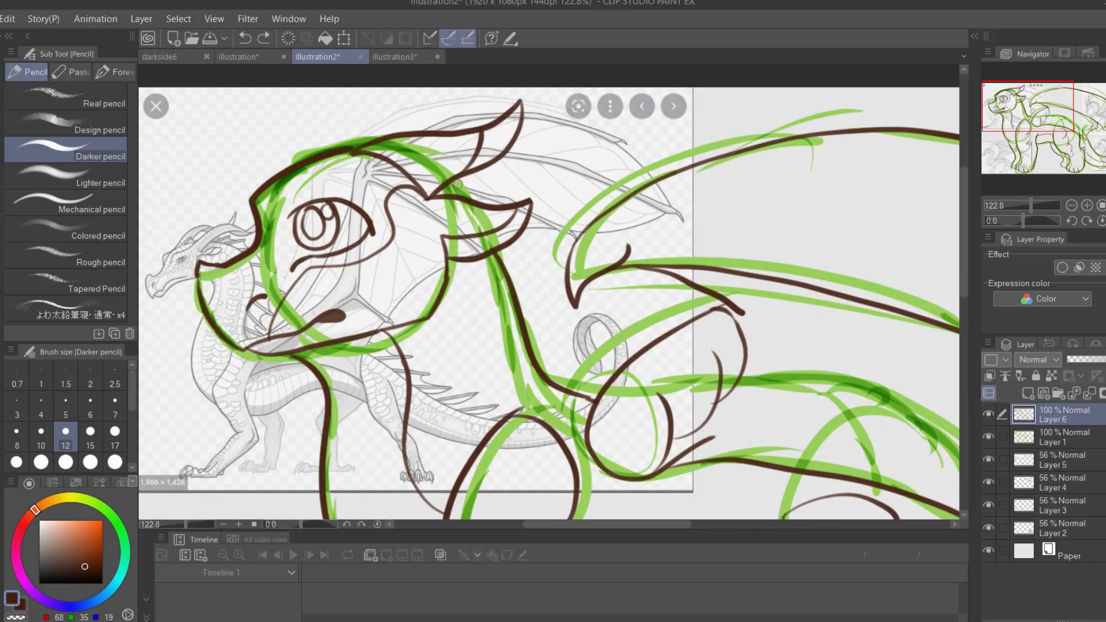
{"action": "mouse_move", "coordinate": [616, 353]}
{"action": "left_mouse_down"}
{"action": "mouse_move", "coordinate": [277, 346]}
{"action": "mouse_move", "coordinate": [505, 213]}
{"action": "mouse_move", "coordinate": [541, 291]}
{"action": "left_mouse_up"}
{"action": "key", "text": "ctrl+z"}
{"action": "key", "text": "ctrl+z"}
{"action": "mouse_move", "coordinate": [1043, 123]}
{"action": "left_mouse_down"}
{"action": "mouse_move", "coordinate": [1031, 118]}
{"action": "mouse_move", "coordinate": [1076, 146]}
{"action": "left_mouse_up"}
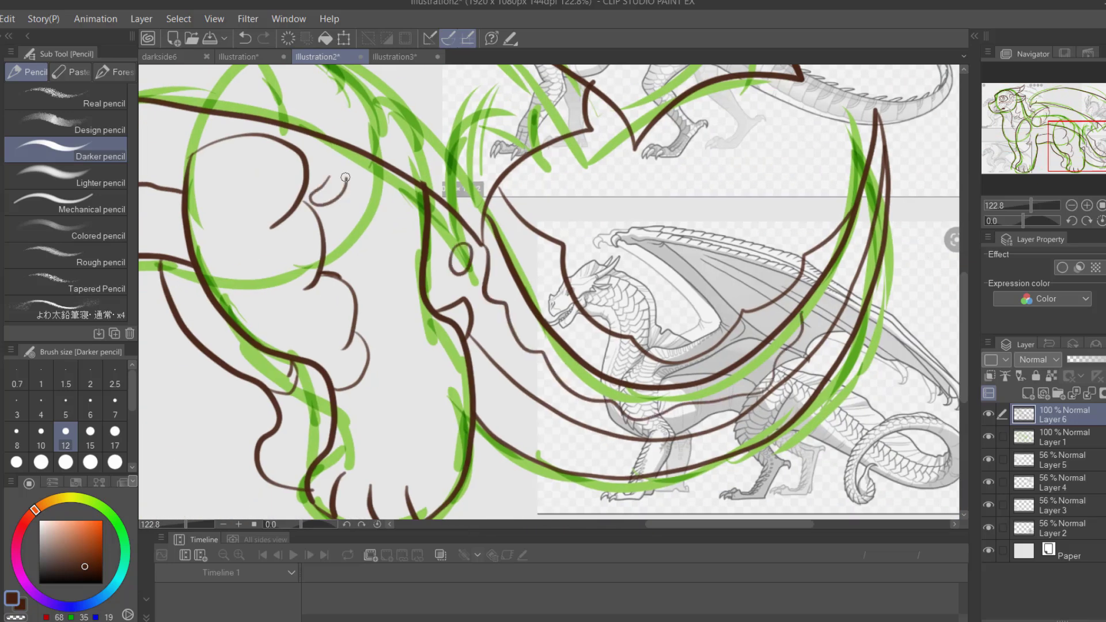
{"action": "scroll", "coordinate": [399, 298], "scroll_direction": "down", "scroll_amount": 4}
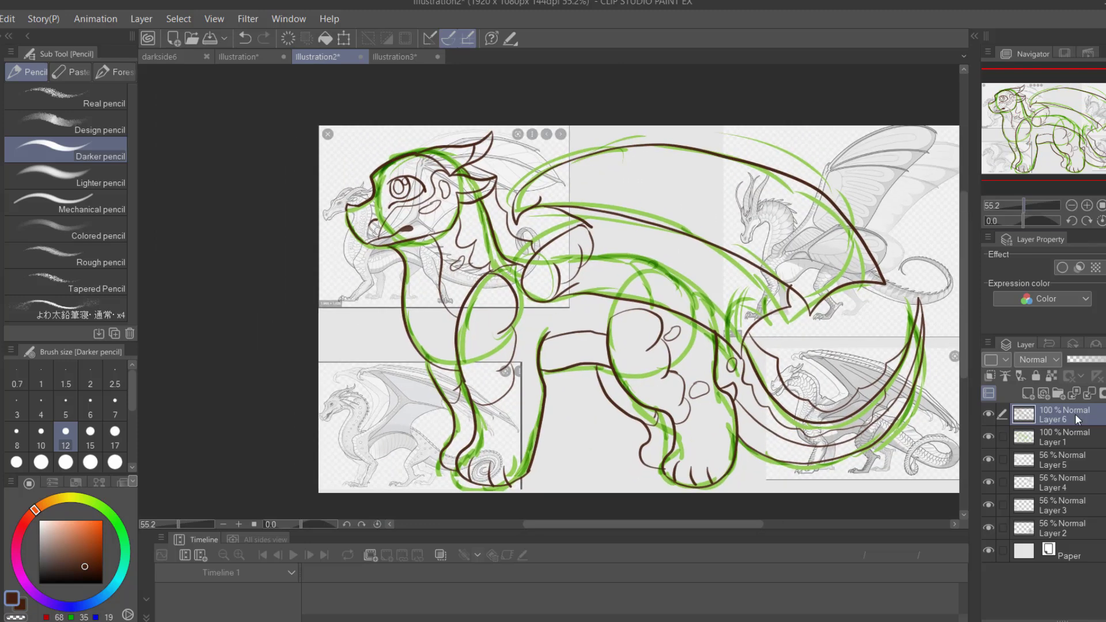
- On new Layer 7, paint orange, peach and olive green swatches with the largest brush
{"action": "left_click", "coordinate": [1028, 394]}
{"action": "left_click", "coordinate": [114, 462]}
{"action": "left_click", "coordinate": [50, 500]}
{"action": "left_click_drag", "start_coordinate": [369, 326], "coordinate": [380, 345]}
{"action": "left_click", "coordinate": [92, 501]}
{"action": "left_click", "coordinate": [86, 547]}
- Auto-select the head, leg and tail patches and fill them olive green on new Layer 8
{"action": "key", "text": "w"}
{"action": "left_click", "coordinate": [403, 195]}
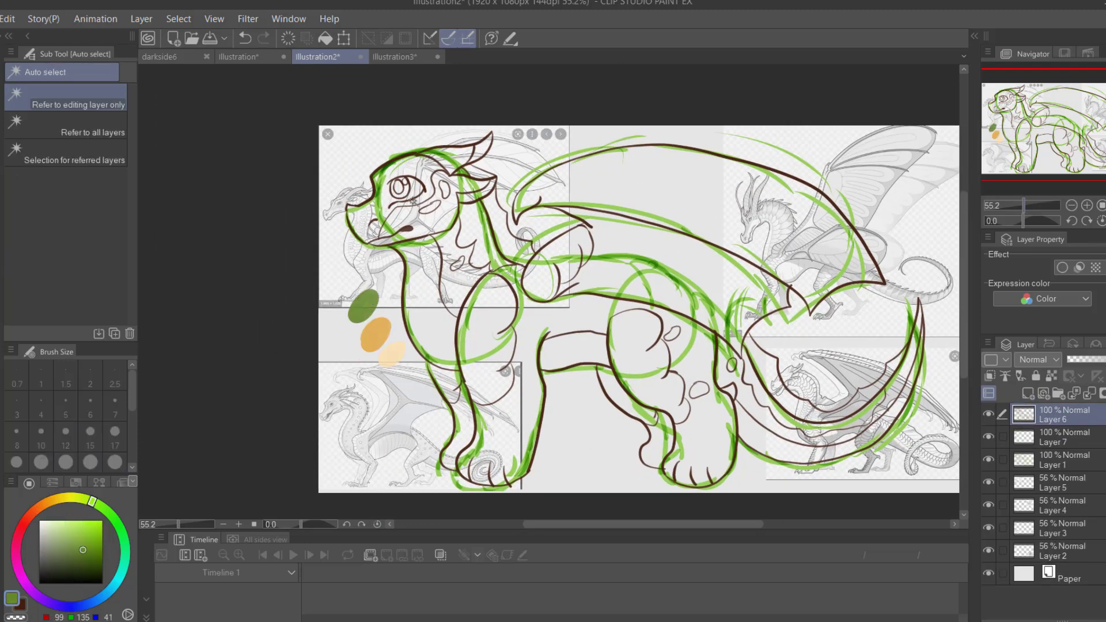
{"action": "left_click", "coordinate": [552, 259], "text": "shift"}
{"action": "left_click", "coordinate": [473, 403], "text": "shift"}
{"action": "left_click", "coordinate": [625, 402], "text": "shift"}
{"action": "left_click", "coordinate": [747, 387], "text": "shift"}
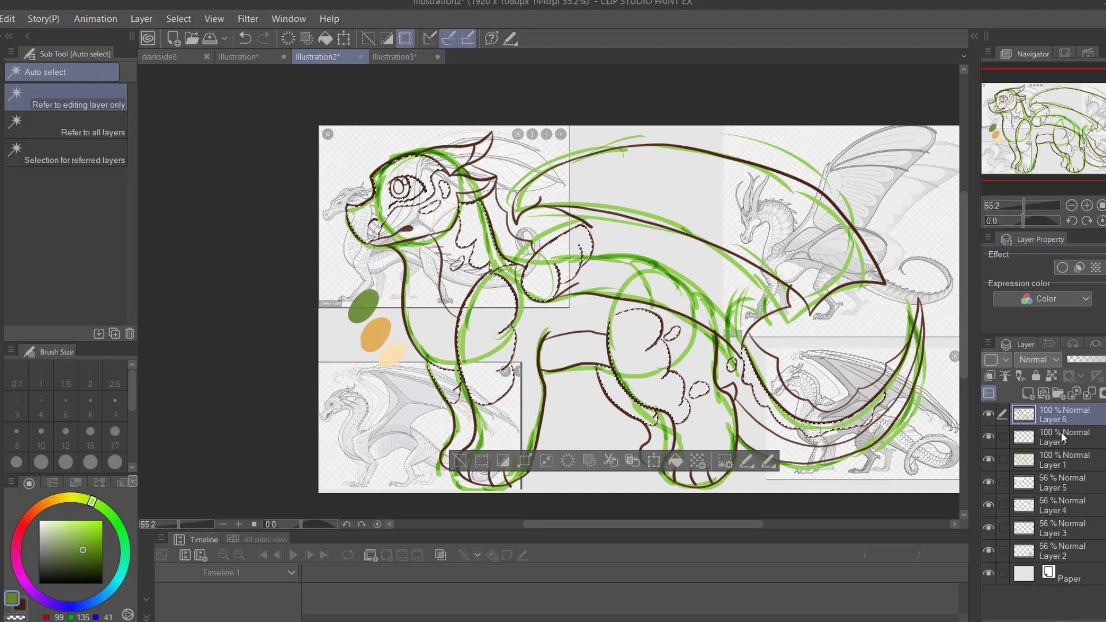
{"action": "left_click", "coordinate": [671, 459]}
{"action": "left_click", "coordinate": [374, 333], "text": "alt"}
- Fill the body, legs and tail areas with the orange-tan swatch colour
{"action": "left_click", "coordinate": [526, 299]}
{"action": "left_click", "coordinate": [576, 325], "text": "shift"}
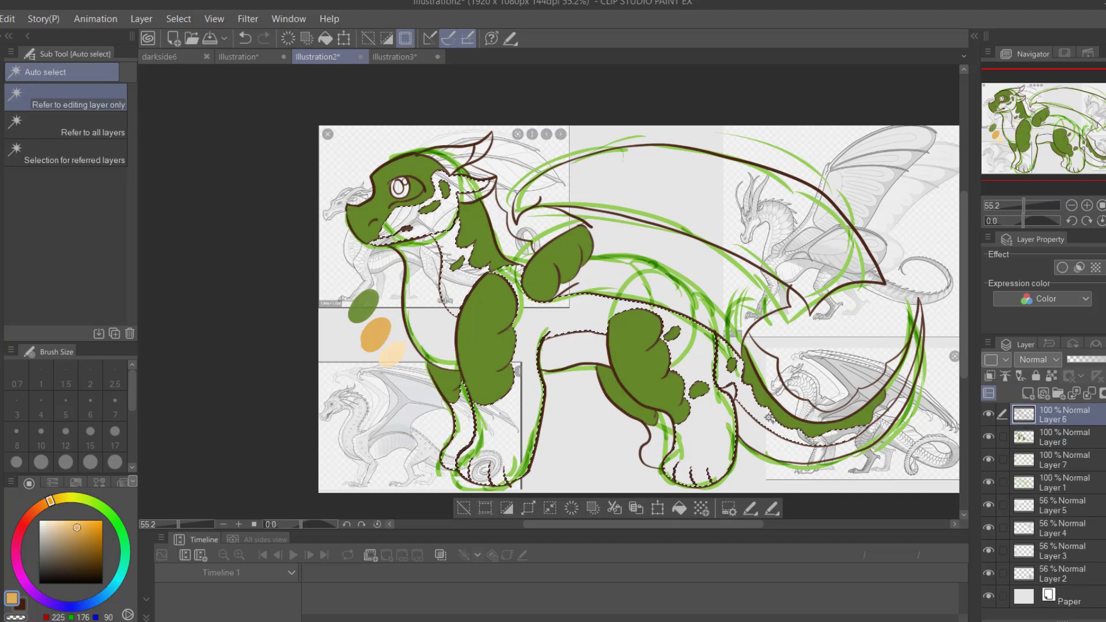
{"action": "key", "text": "g"}
{"action": "left_click", "coordinate": [581, 340]}
{"action": "key", "text": "w"}
- Fill the chest, belly and wing membrane cream, and the wing top green
{"action": "left_click", "coordinate": [584, 347], "text": "shift"}
{"action": "key", "text": "alt+BackSpace"}
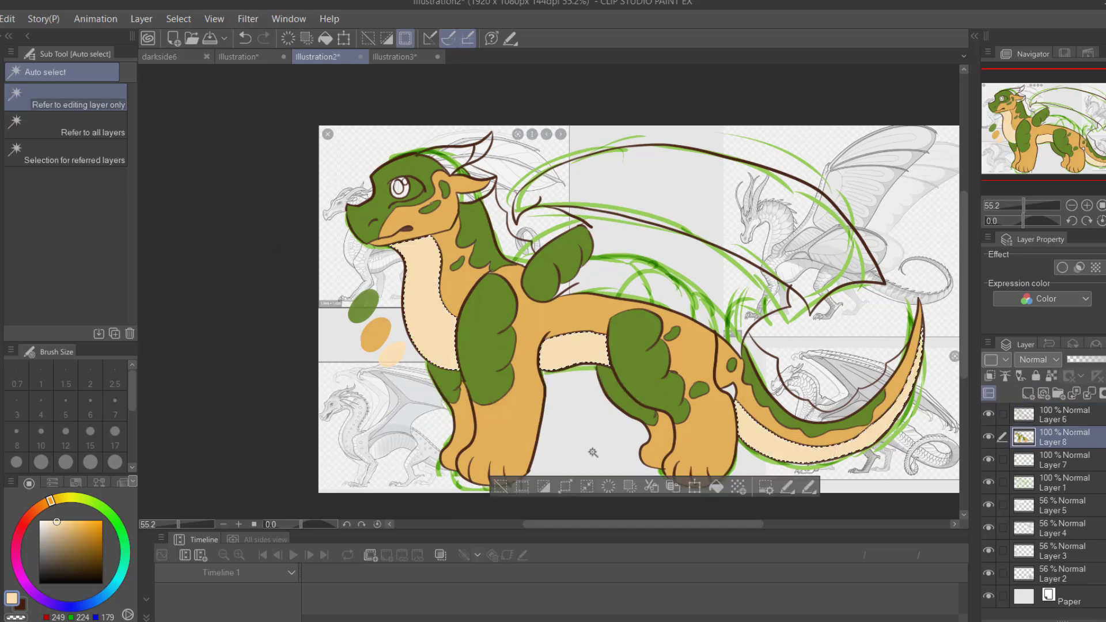
{"action": "left_click", "coordinate": [662, 190]}
{"action": "key", "text": "alt+BackSpace"}
{"action": "left_click", "coordinate": [664, 311], "text": "alt"}
{"action": "key", "text": "alt+BackSpace"}
{"action": "key", "text": "ctrl+d"}
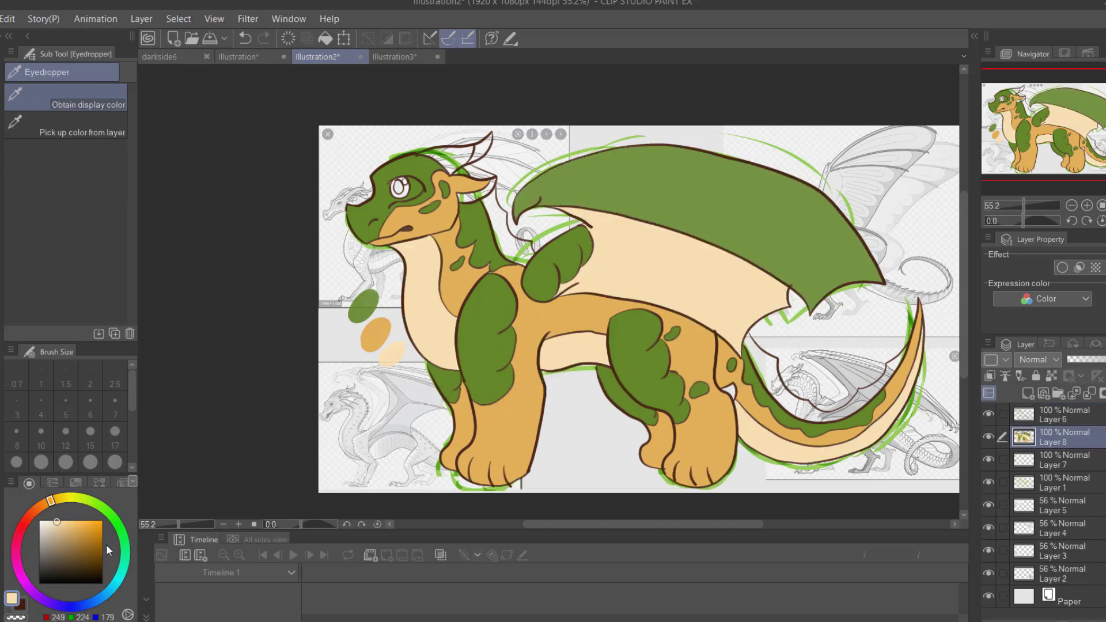
- Fill the horn interior and a leg spot cream
{"action": "left_click", "coordinate": [633, 270], "text": "alt"}
{"action": "left_click", "coordinate": [460, 158]}
{"action": "left_click", "coordinate": [734, 394], "text": "shift"}
{"action": "left_click", "coordinate": [638, 422]}
{"action": "key", "text": "ctrl+d"}
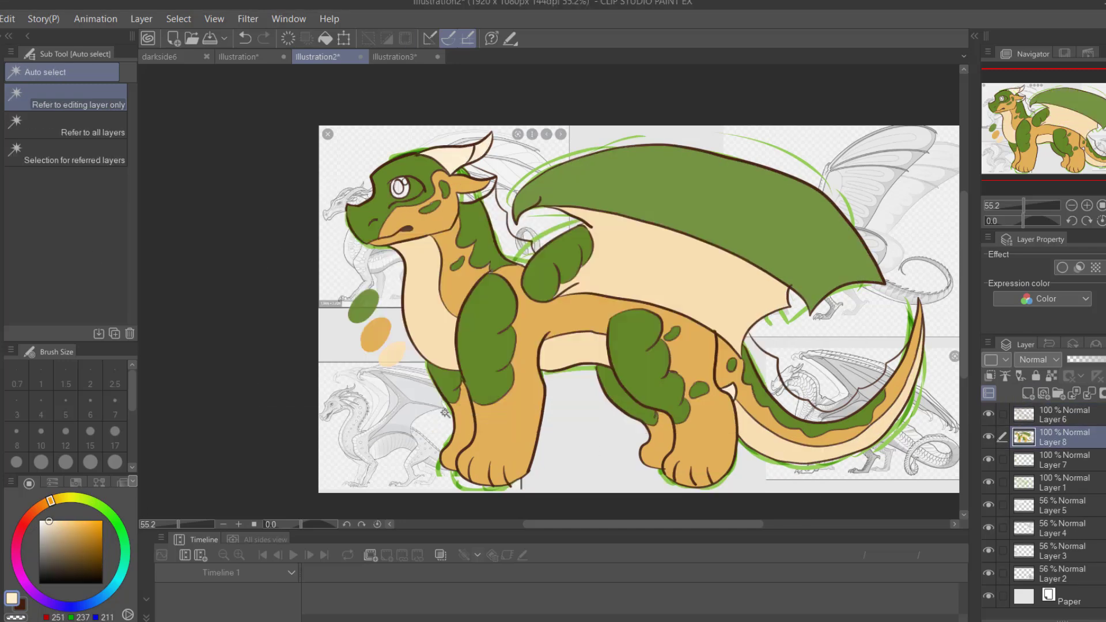
- Paint the eye: cream white, bright green iris, dark pupil and white highlight
{"action": "scroll", "coordinate": [363, 178], "scroll_direction": "up", "scroll_amount": 5}
{"action": "key", "text": "p"}
{"action": "mouse_move", "coordinate": [454, 239]}
{"action": "left_mouse_down"}
{"action": "mouse_move", "coordinate": [535, 207]}
{"action": "mouse_move", "coordinate": [461, 248]}
{"action": "mouse_move", "coordinate": [547, 225]}
{"action": "left_mouse_up"}
{"action": "left_click", "coordinate": [403, 270], "text": "alt"}
{"action": "left_click", "coordinate": [114, 462]}
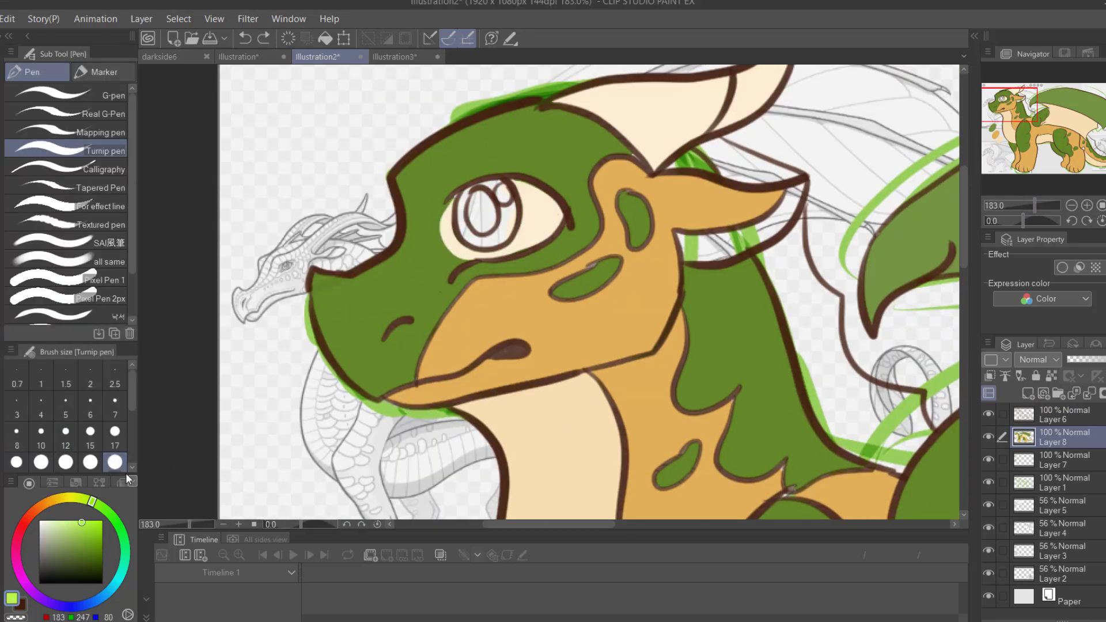
{"action": "mouse_move", "coordinate": [461, 218]}
{"action": "left_mouse_down"}
{"action": "mouse_move", "coordinate": [495, 207]}
{"action": "mouse_move", "coordinate": [466, 230]}
{"action": "mouse_move", "coordinate": [481, 225]}
{"action": "left_mouse_up"}
{"action": "left_click", "coordinate": [467, 231], "text": "alt"}
{"action": "left_click", "coordinate": [535, 224], "text": "alt"}
{"action": "left_click_drag", "start_coordinate": [499, 189], "coordinate": [505, 194]}
- Colour the inner ear salmon and add green near the ear top
{"action": "key", "text": "i"}
{"action": "left_click", "coordinate": [51, 504]}
{"action": "key", "text": "p"}
{"action": "mouse_move", "coordinate": [679, 241]}
{"action": "left_mouse_down"}
{"action": "mouse_move", "coordinate": [737, 236]}
{"action": "mouse_move", "coordinate": [760, 254]}
{"action": "left_mouse_up"}
{"action": "left_click_drag", "start_coordinate": [749, 242], "coordinate": [800, 190]}
{"action": "left_click", "coordinate": [691, 161], "text": "alt"}
{"action": "left_click_drag", "start_coordinate": [674, 158], "coordinate": [704, 166]}
- Fill the uncoloured neck and tail-fin areas light green
{"action": "key", "text": "ctrl+0"}
{"action": "key", "text": "w"}
{"action": "left_click", "coordinate": [415, 173]}
{"action": "left_click", "coordinate": [771, 391], "text": "shift"}
{"action": "left_click", "coordinate": [771, 441]}
{"action": "scroll", "coordinate": [549, 503], "scroll_direction": "down", "scroll_amount": 2}
{"action": "key", "text": "i"}
{"action": "left_click", "coordinate": [690, 445]}
{"action": "key", "text": "ctrl+d"}
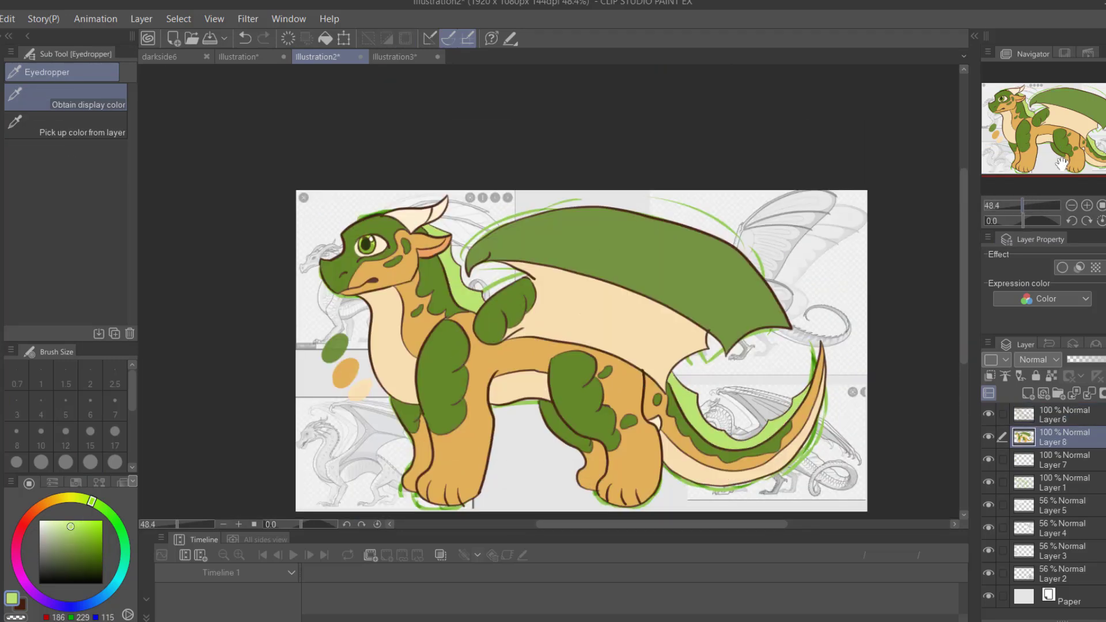
- On the Illustration3 canvas, thin the pencil and ink the top of the head outline
{"action": "key", "text": "ctrl+Tab"}
{"action": "key", "text": "p"}
{"action": "key", "text": "p"}
{"action": "left_click_drag", "start_coordinate": [1023, 205], "coordinate": [1031, 203]}
{"action": "key", "text": "bracketleft"}
{"action": "key", "text": "bracketleft"}
{"action": "left_click_drag", "start_coordinate": [369, 241], "coordinate": [668, 369]}
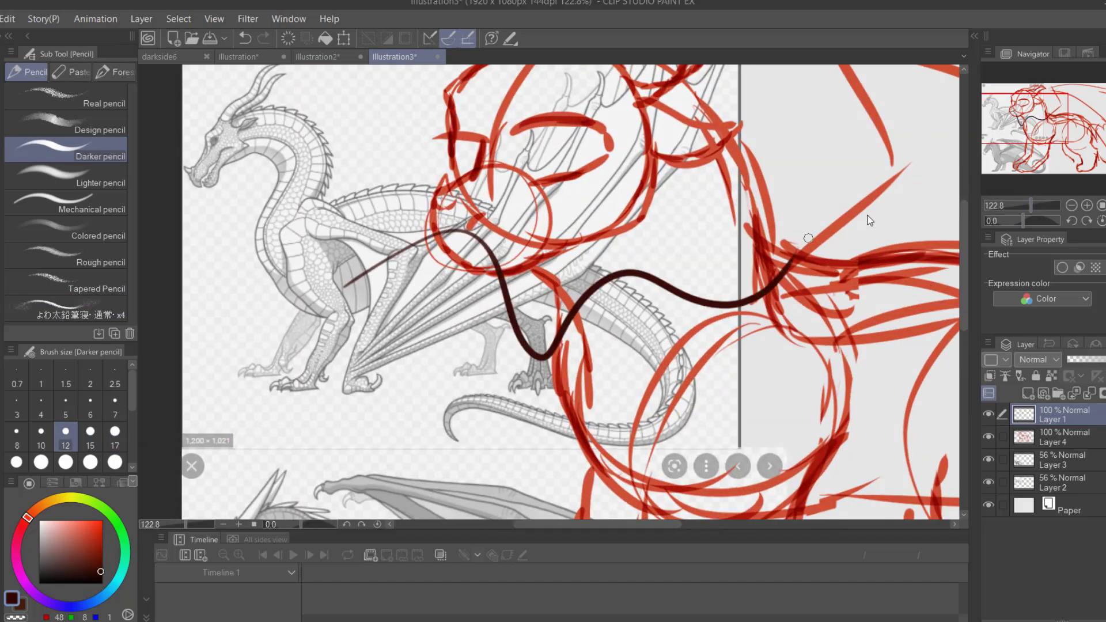
{"action": "key", "text": "ctrl+z"}
{"action": "left_click_drag", "start_coordinate": [1029, 204], "coordinate": [1033, 205]}
{"action": "key", "text": "bracketleft"}
{"action": "left_click_drag", "start_coordinate": [444, 213], "coordinate": [401, 398]}
- Ink the rest of the head outline over the sketch, redrawing one stroke
{"action": "scroll", "coordinate": [401, 397], "scroll_direction": "down", "scroll_amount": 2}
{"action": "mouse_move", "coordinate": [415, 345]}
{"action": "left_mouse_down"}
{"action": "mouse_move", "coordinate": [593, 279]}
{"action": "mouse_move", "coordinate": [599, 318]}
{"action": "mouse_move", "coordinate": [717, 164]}
{"action": "left_mouse_up"}
{"action": "key", "text": "ctrl+z"}
{"action": "scroll", "coordinate": [717, 164], "scroll_direction": "up", "scroll_amount": 2}
{"action": "mouse_move", "coordinate": [463, 369]}
{"action": "left_mouse_down"}
{"action": "mouse_move", "coordinate": [617, 323]}
{"action": "mouse_move", "coordinate": [703, 180]}
{"action": "left_mouse_up"}
{"action": "scroll", "coordinate": [439, 314], "scroll_direction": "up", "scroll_amount": 2}
{"action": "left_click_drag", "start_coordinate": [438, 313], "coordinate": [506, 133]}
{"action": "scroll", "coordinate": [506, 132], "scroll_direction": "up", "scroll_amount": 3}
- Ink the horns and ear at upper right and fade the red sketch to 45% opacity
{"action": "left_click_drag", "start_coordinate": [674, 214], "coordinate": [953, 139]}
{"action": "mouse_move", "coordinate": [884, 193]}
{"action": "left_mouse_down"}
{"action": "mouse_move", "coordinate": [867, 341]}
{"action": "mouse_move", "coordinate": [795, 393]}
{"action": "left_mouse_up"}
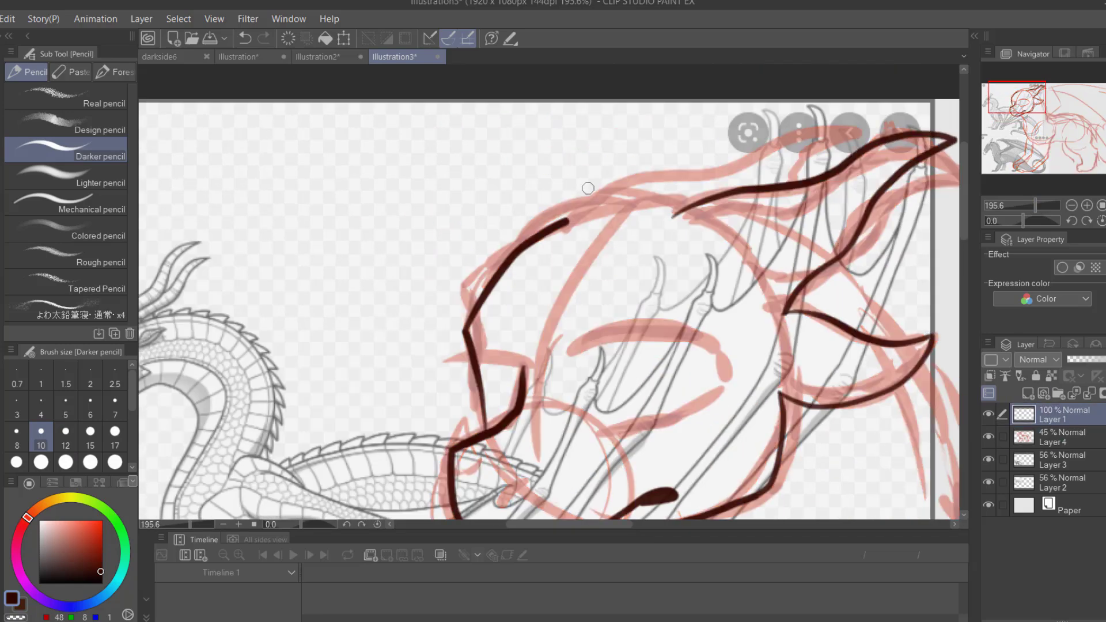
{"action": "left_click_drag", "start_coordinate": [570, 222], "coordinate": [758, 186]}
{"action": "left_click_drag", "start_coordinate": [803, 134], "coordinate": [757, 186]}
- Draw the eye outline, nostril, lower eyelid and a closed round iris ring
{"action": "left_click_drag", "start_coordinate": [1031, 120], "coordinate": [1031, 129]}
{"action": "mouse_move", "coordinate": [483, 234]}
{"action": "left_mouse_down"}
{"action": "mouse_move", "coordinate": [717, 262]}
{"action": "mouse_move", "coordinate": [592, 291]}
{"action": "left_mouse_up"}
{"action": "left_click_drag", "start_coordinate": [508, 377], "coordinate": [535, 349]}
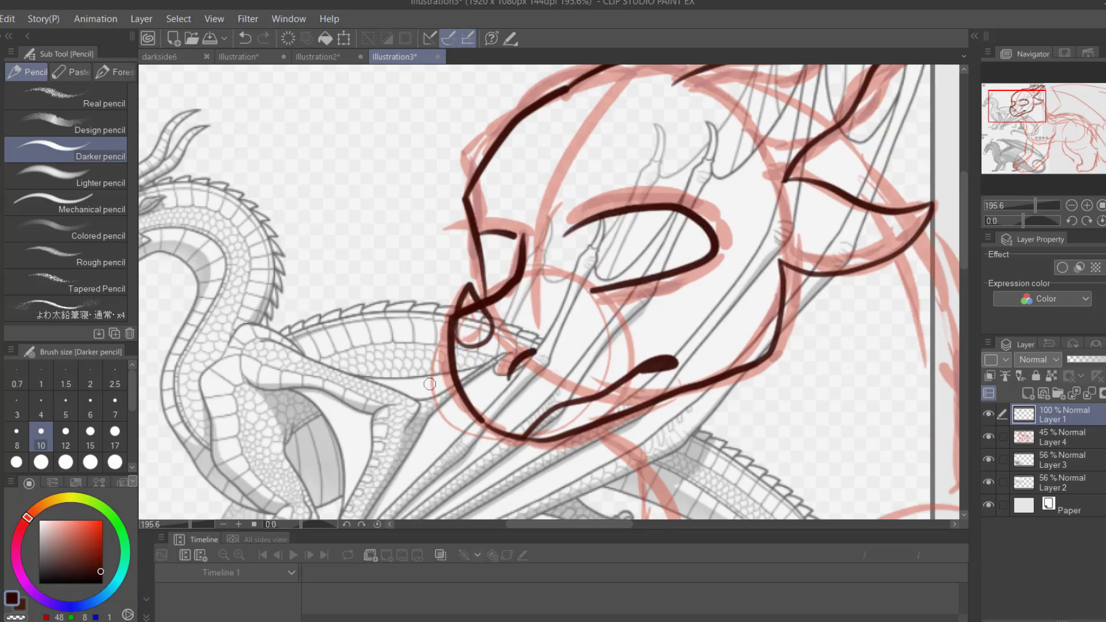
{"action": "scroll", "coordinate": [547, 282], "scroll_direction": "up", "scroll_amount": 2}
{"action": "left_click_drag", "start_coordinate": [604, 293], "coordinate": [584, 315]}
{"action": "left_click_drag", "start_coordinate": [602, 210], "coordinate": [657, 201]}
{"action": "left_click_drag", "start_coordinate": [637, 257], "coordinate": [618, 210]}
{"action": "left_click_drag", "start_coordinate": [507, 222], "coordinate": [467, 221]}
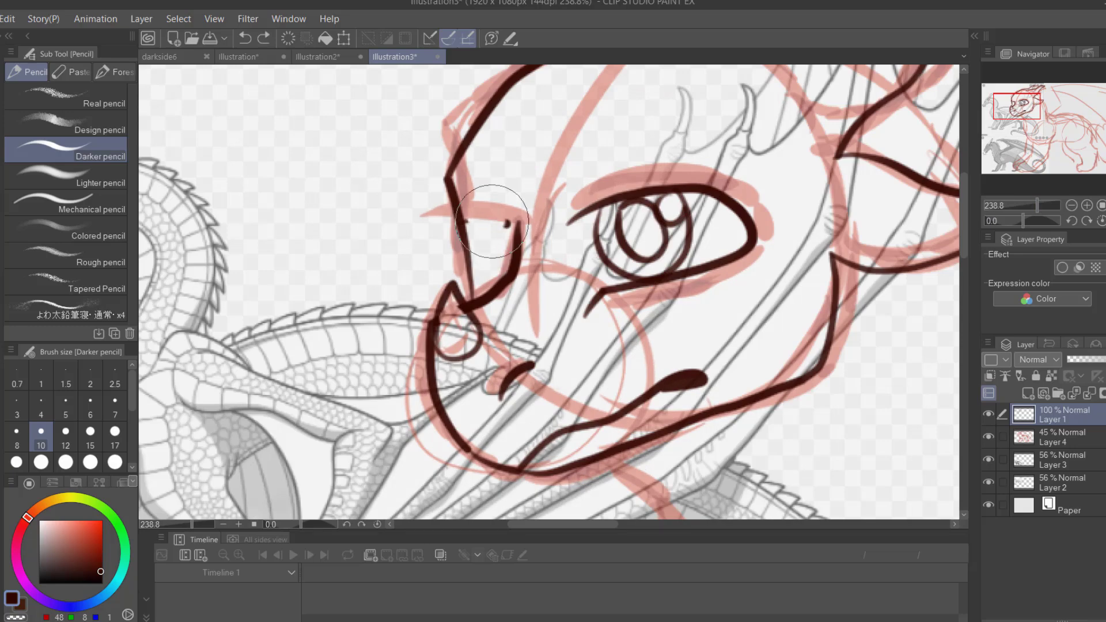
{"action": "left_click_drag", "start_coordinate": [1037, 206], "coordinate": [1031, 205]}
- Ink the curved foreleg stroke, then look over the hind legs
{"action": "left_click_drag", "start_coordinate": [1019, 109], "coordinate": [1028, 139]}
{"action": "scroll", "coordinate": [1029, 185], "scroll_direction": "down", "scroll_amount": 3}
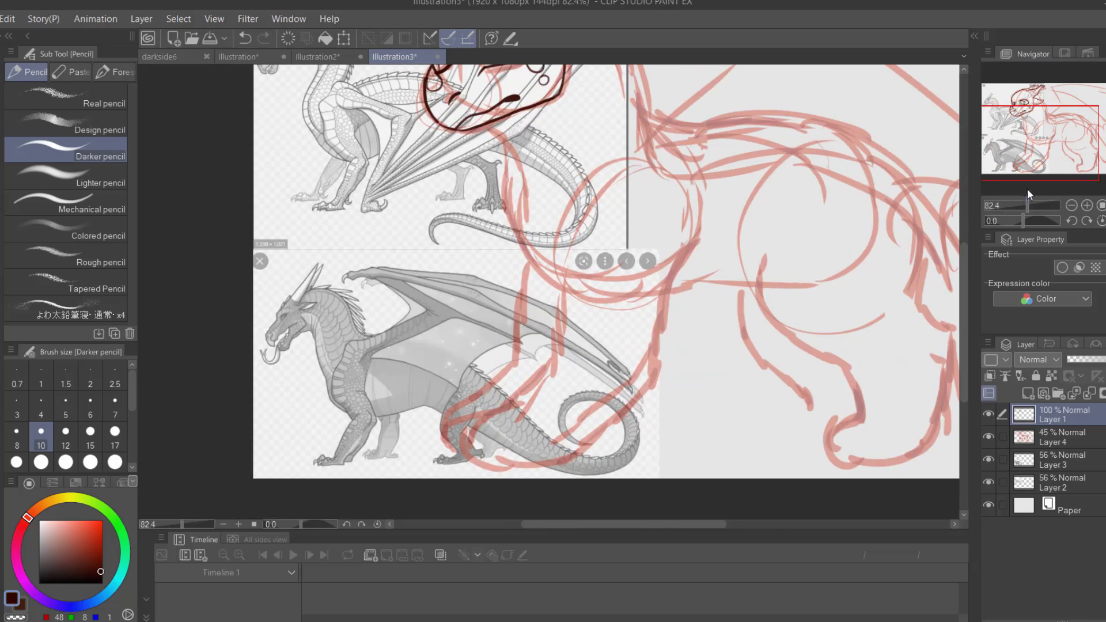
{"action": "left_click_drag", "start_coordinate": [665, 333], "coordinate": [596, 425]}
{"action": "key", "text": "ctrl+z"}
{"action": "left_click_drag", "start_coordinate": [708, 248], "coordinate": [673, 281]}
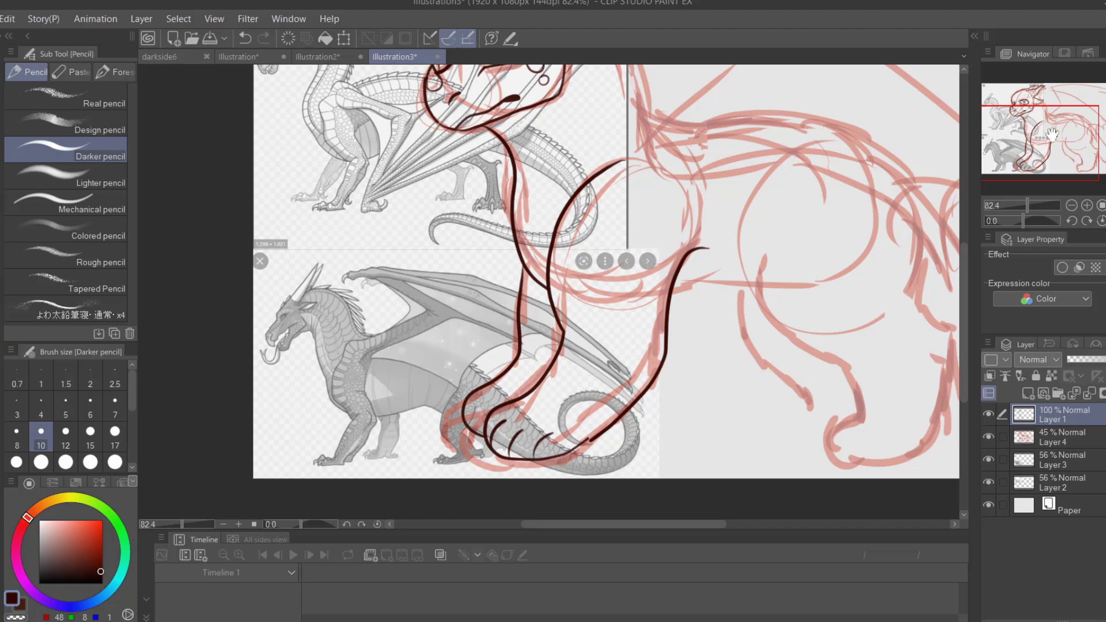
{"action": "left_click_drag", "start_coordinate": [1043, 135], "coordinate": [1056, 135]}
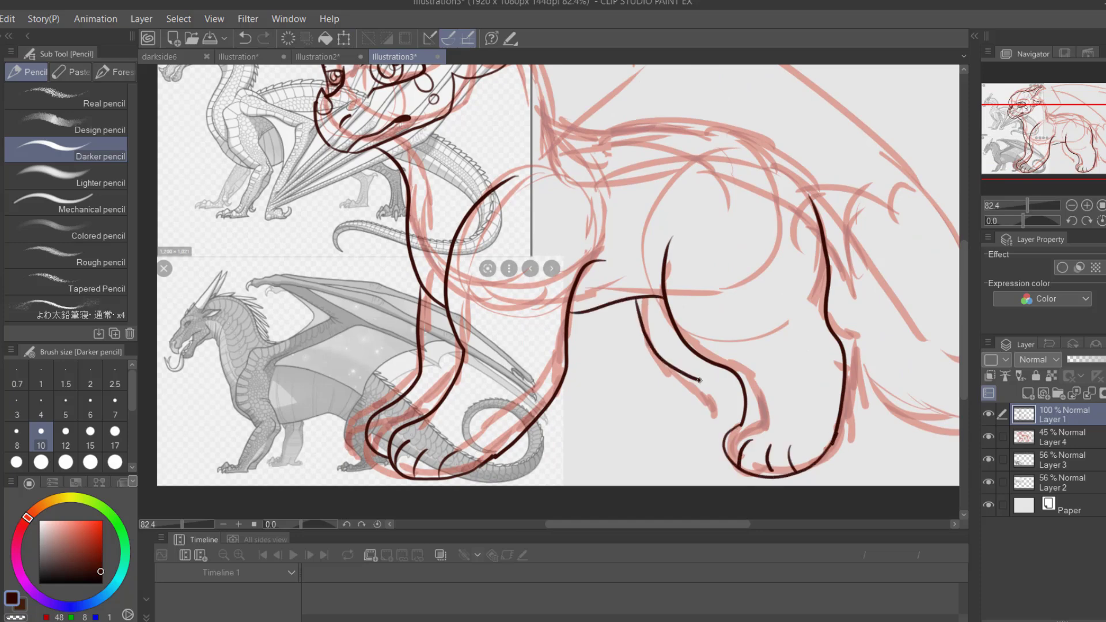
{"action": "left_click_drag", "start_coordinate": [989, 170], "coordinate": [988, 147]}
- Ink the wing's upper edge down to the tip and join the hook to the lower edge
{"action": "mouse_move", "coordinate": [656, 286]}
{"action": "left_mouse_down"}
{"action": "mouse_move", "coordinate": [546, 299]}
{"action": "mouse_move", "coordinate": [480, 355]}
{"action": "left_mouse_up"}
{"action": "left_click_drag", "start_coordinate": [480, 224], "coordinate": [861, 244]}
{"action": "key", "text": "ctrl+z"}
{"action": "mouse_move", "coordinate": [757, 210]}
{"action": "left_mouse_down"}
{"action": "mouse_move", "coordinate": [425, 185]}
{"action": "mouse_move", "coordinate": [850, 288]}
{"action": "left_mouse_up"}
{"action": "key", "text": "ctrl+z"}
{"action": "key", "text": "ctrl+z"}
{"action": "mouse_move", "coordinate": [425, 184]}
{"action": "left_mouse_down"}
{"action": "mouse_move", "coordinate": [806, 250]}
{"action": "mouse_move", "coordinate": [613, 293]}
{"action": "left_mouse_up"}
{"action": "left_click_drag", "start_coordinate": [405, 197], "coordinate": [441, 284]}
{"action": "left_click_drag", "start_coordinate": [1028, 120], "coordinate": [1024, 136]}
- Ink the belly line from the chest, then add fine head detail at pencil size 7
{"action": "left_click_drag", "start_coordinate": [518, 229], "coordinate": [618, 291]}
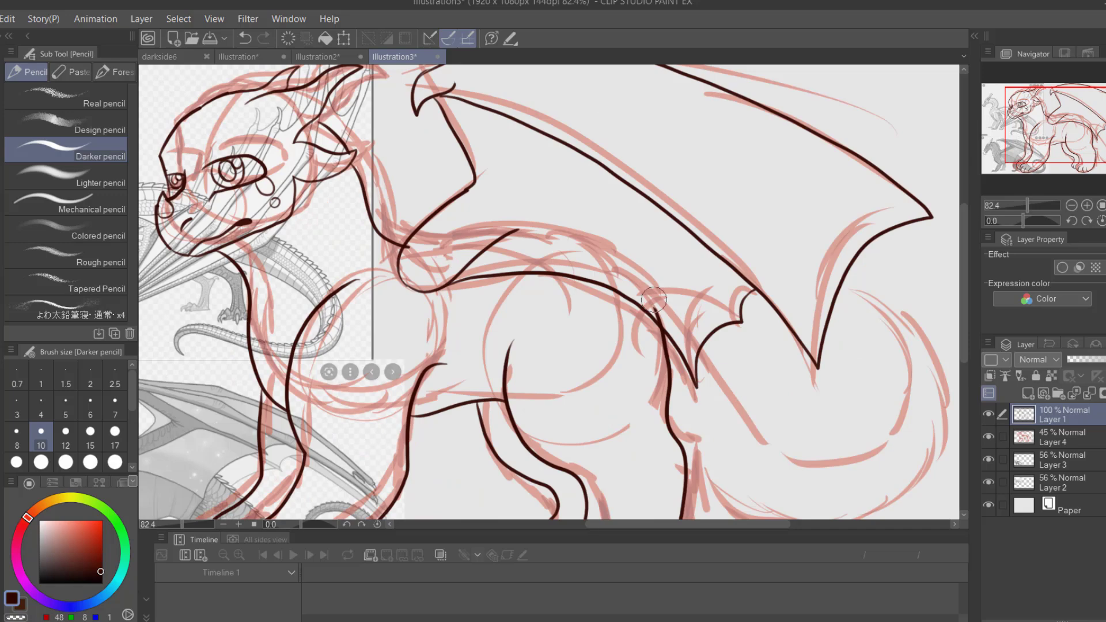
{"action": "mouse_move", "coordinate": [1039, 127]}
{"action": "left_mouse_down"}
{"action": "mouse_move", "coordinate": [1047, 139]}
{"action": "mouse_move", "coordinate": [1018, 104]}
{"action": "left_mouse_up"}
{"action": "left_click", "coordinate": [114, 413]}
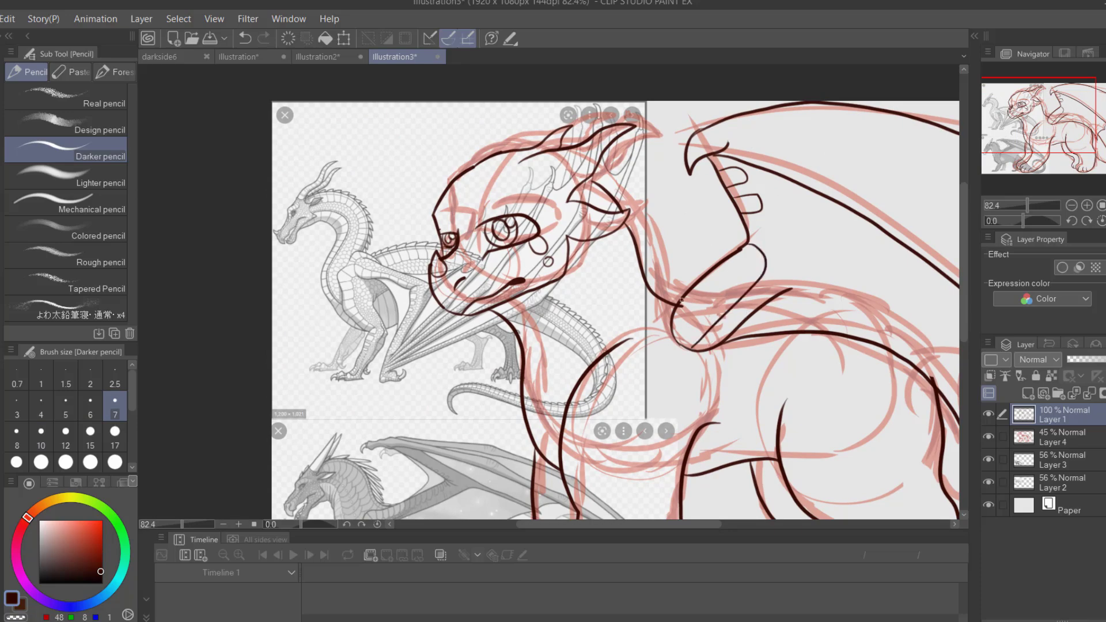
{"action": "scroll", "coordinate": [666, 320], "scroll_direction": "up", "scroll_amount": 4}
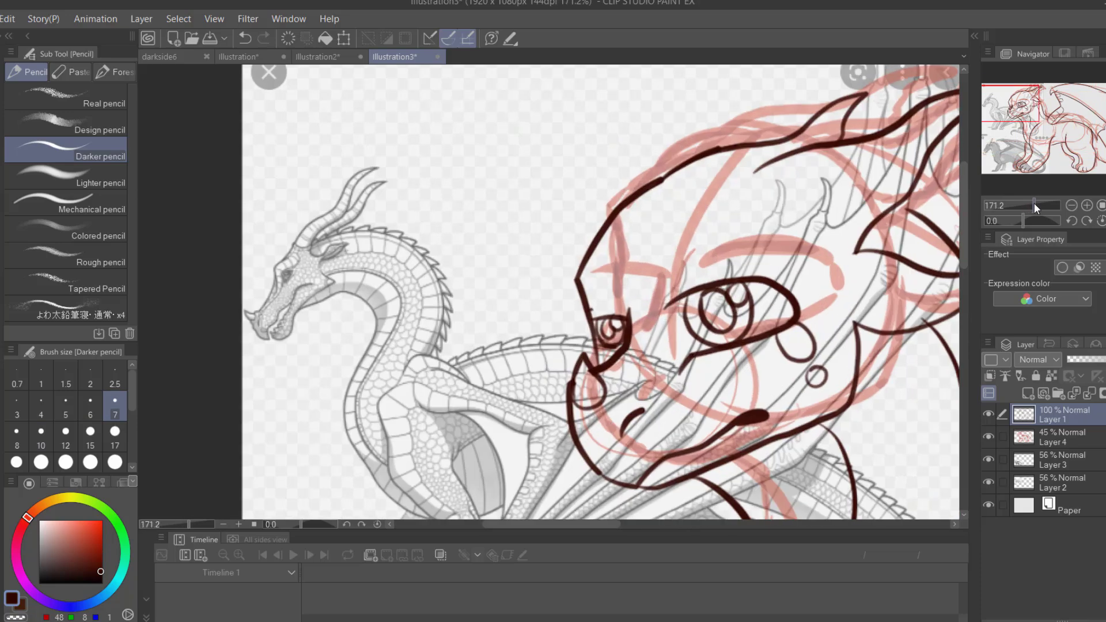
{"action": "left_click_drag", "start_coordinate": [665, 174], "coordinate": [841, 209]}
{"action": "left_click_drag", "start_coordinate": [1034, 141], "coordinate": [1042, 148]}
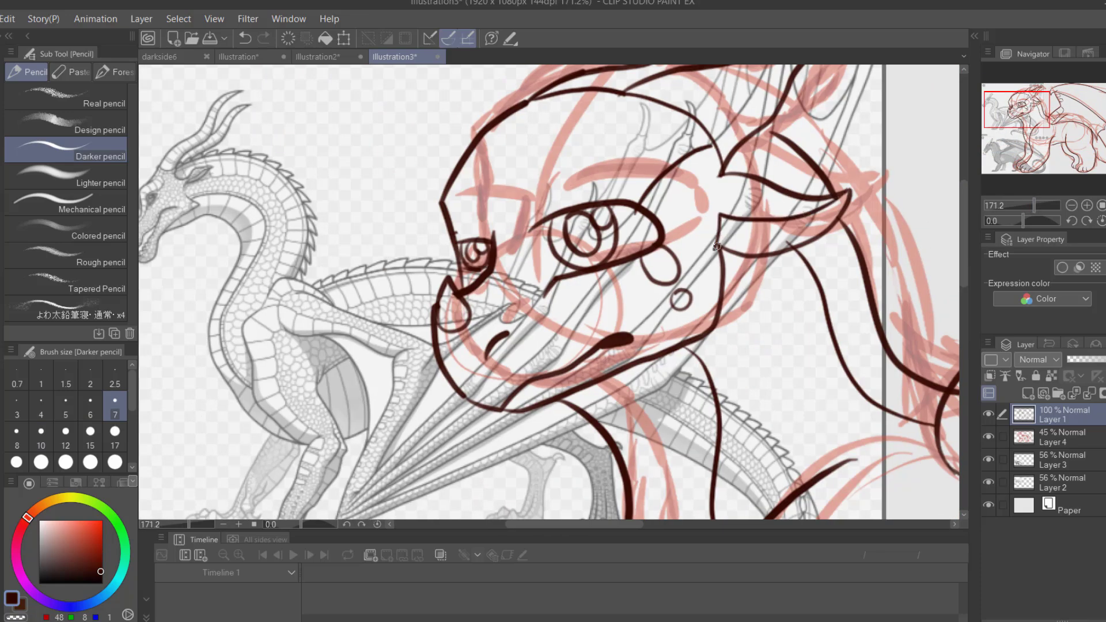
{"action": "left_click_drag", "start_coordinate": [1033, 205], "coordinate": [1027, 205]}
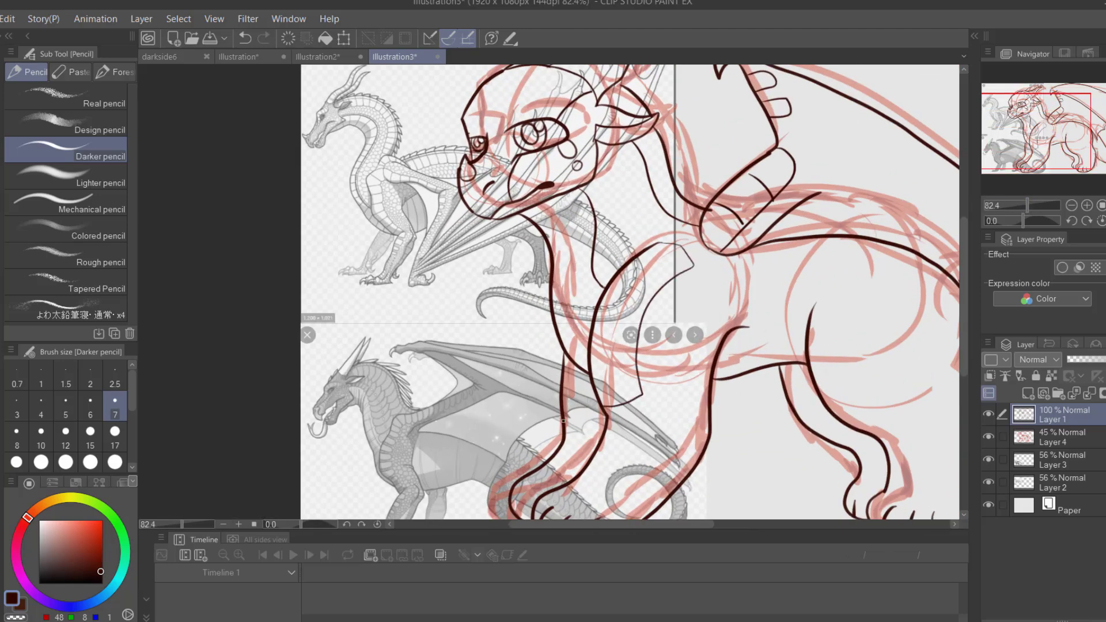
- Set the pencil to size 12 and ink strokes near the ear
{"action": "left_click_drag", "start_coordinate": [1041, 124], "coordinate": [1063, 130]}
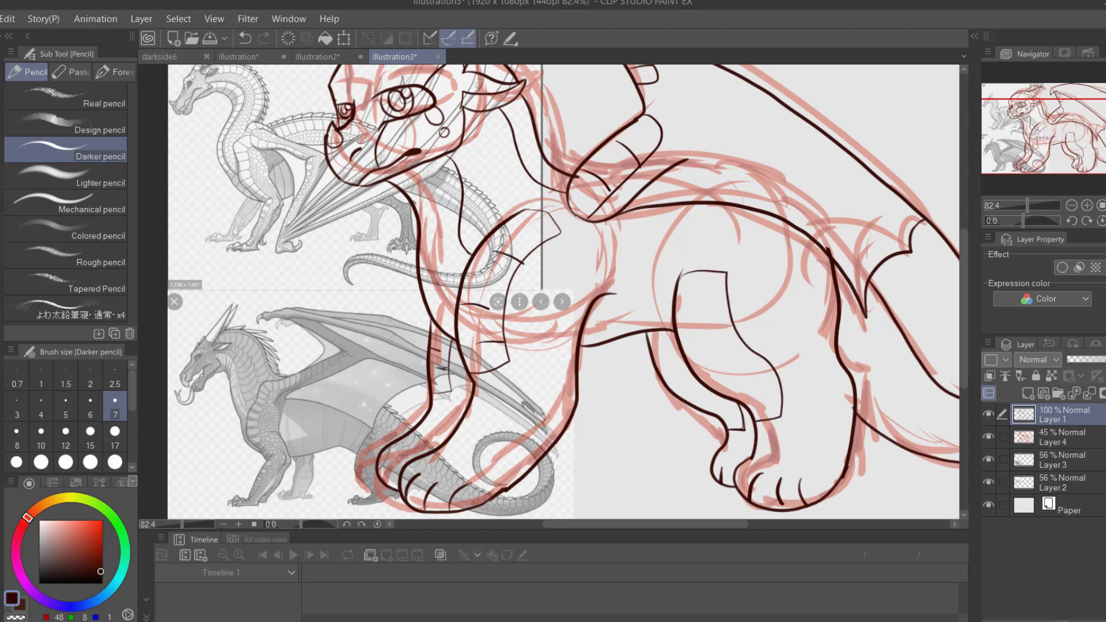
{"action": "scroll", "coordinate": [668, 365], "scroll_direction": "right", "scroll_amount": 5}
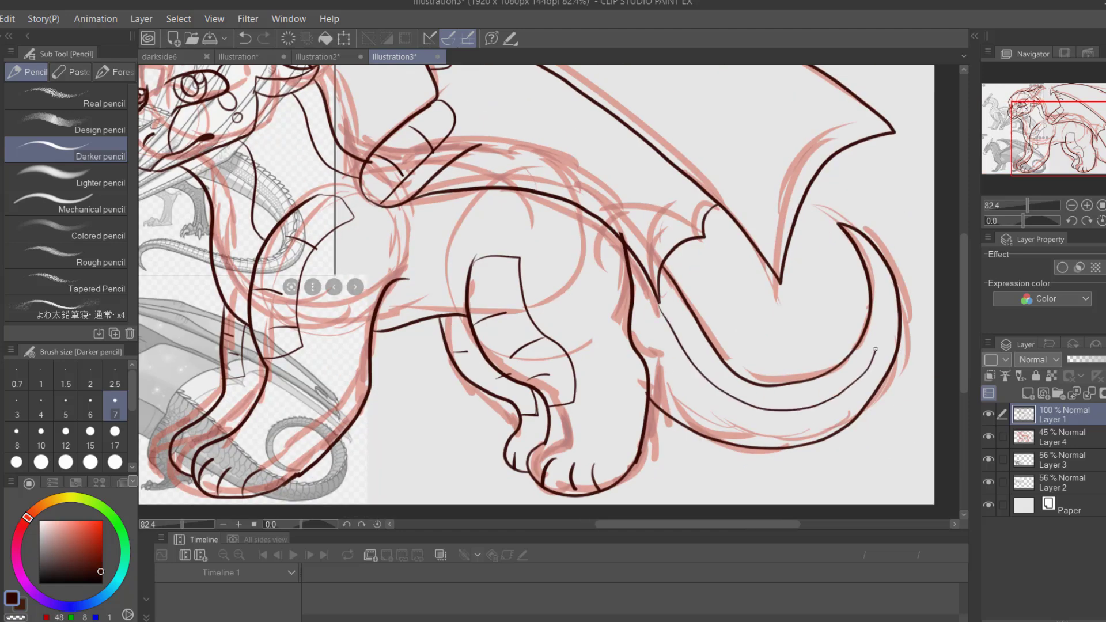
{"action": "scroll", "coordinate": [807, 425], "scroll_direction": "left", "scroll_amount": 6}
{"action": "scroll", "coordinate": [807, 425], "scroll_direction": "up", "scroll_amount": 2}
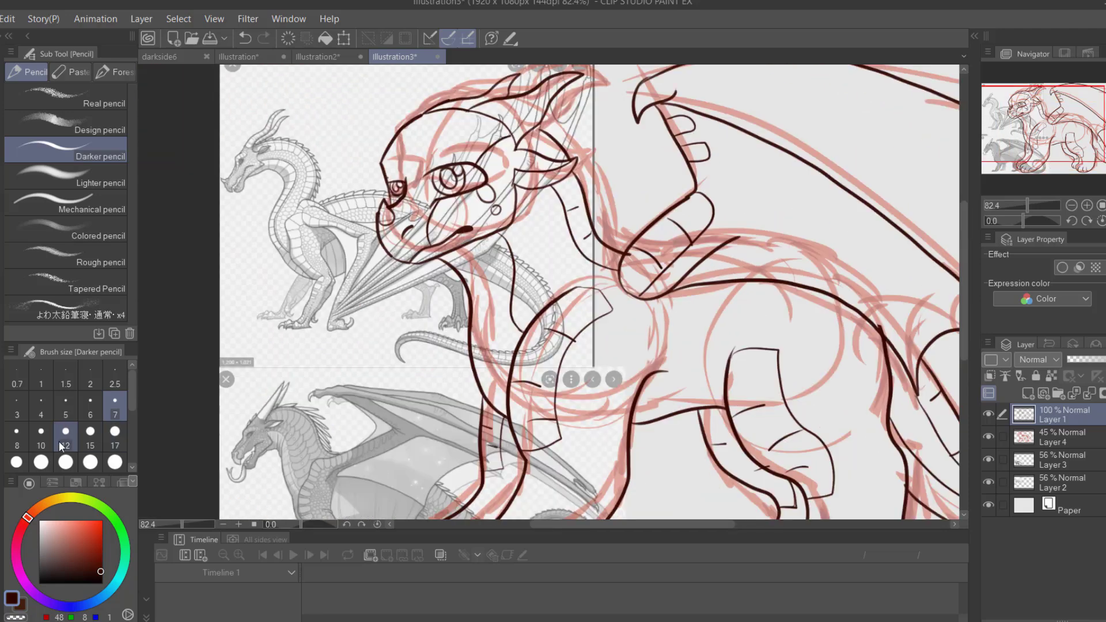
{"action": "left_click", "coordinate": [61, 446]}
{"action": "scroll", "coordinate": [526, 143], "scroll_direction": "up", "scroll_amount": 5}
{"action": "mouse_move", "coordinate": [544, 109]}
{"action": "left_mouse_down"}
{"action": "mouse_move", "coordinate": [630, 179]}
{"action": "mouse_move", "coordinate": [702, 266]}
{"action": "mouse_move", "coordinate": [618, 169]}
{"action": "left_mouse_up"}
{"action": "key", "text": "ctrl+z"}
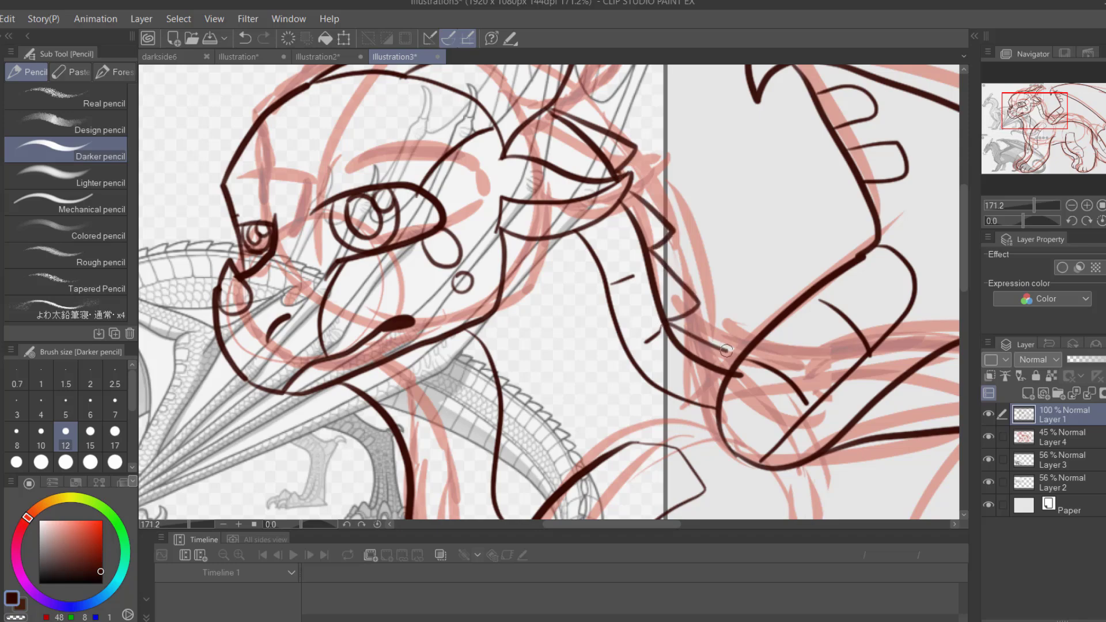
- Ink the row of spikes along the tail and zoom out to the whole drawing
{"action": "scroll", "coordinate": [727, 352], "scroll_direction": "right", "scroll_amount": 15}
{"action": "scroll", "coordinate": [728, 351], "scroll_direction": "down", "scroll_amount": 8}
{"action": "left_click_drag", "start_coordinate": [444, 153], "coordinate": [530, 284]}
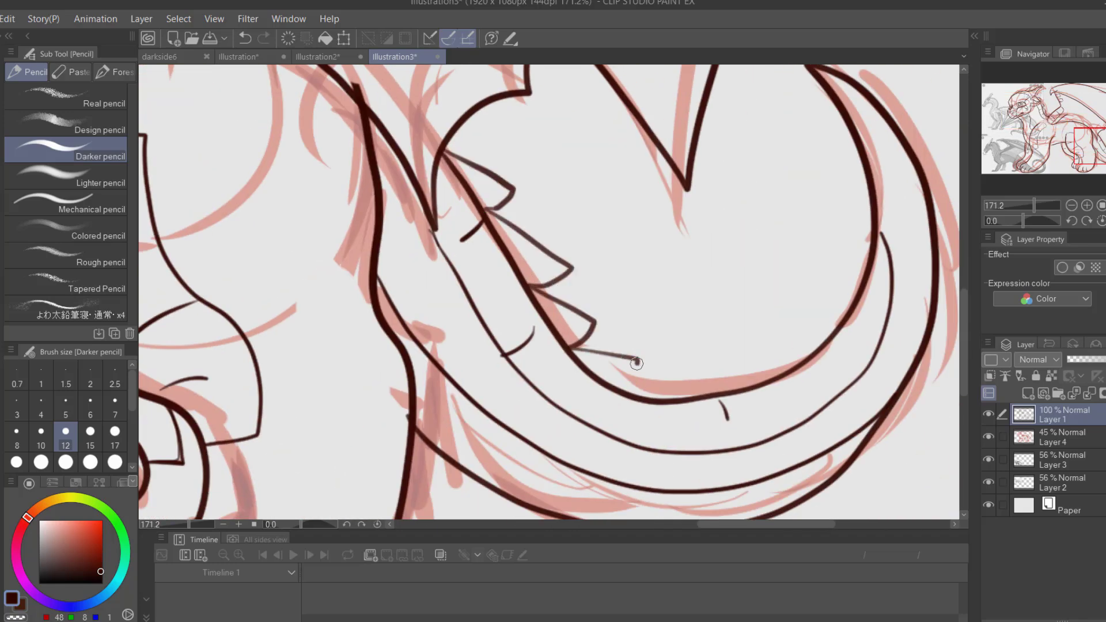
{"action": "left_click_drag", "start_coordinate": [634, 376], "coordinate": [762, 351]}
{"action": "left_click_drag", "start_coordinate": [1041, 205], "coordinate": [998, 195]}
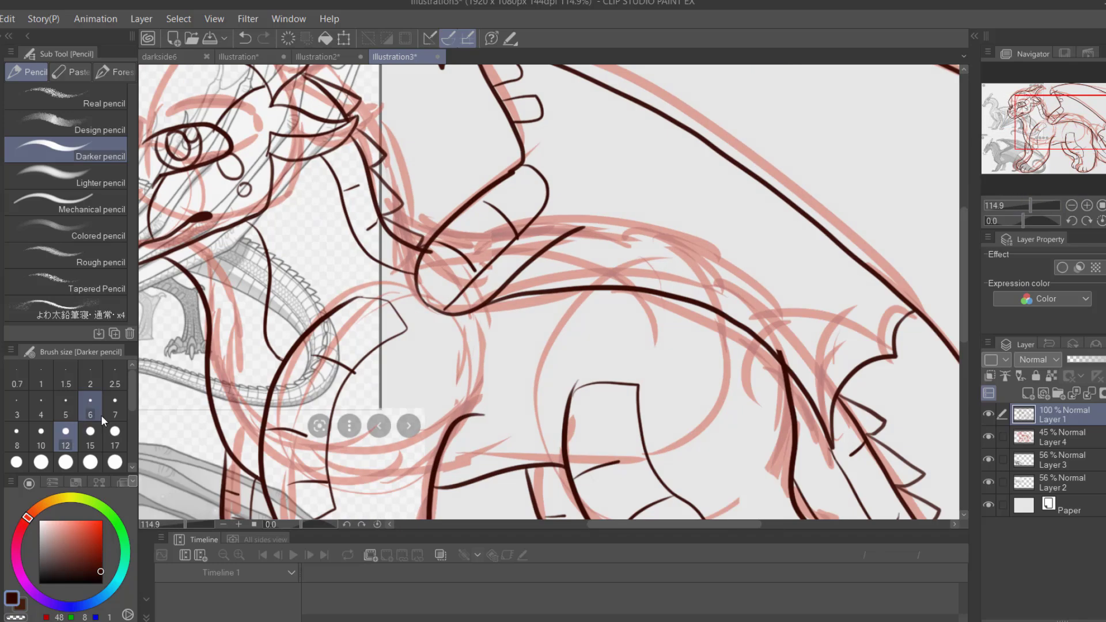
{"action": "key", "text": "ctrl+minus"}
- Add a new colour layer and fill the auto-selected body dark red
{"action": "key", "text": "ctrl+shift+n"}
{"action": "key", "text": "ctrl+minus"}
{"action": "key", "text": "w"}
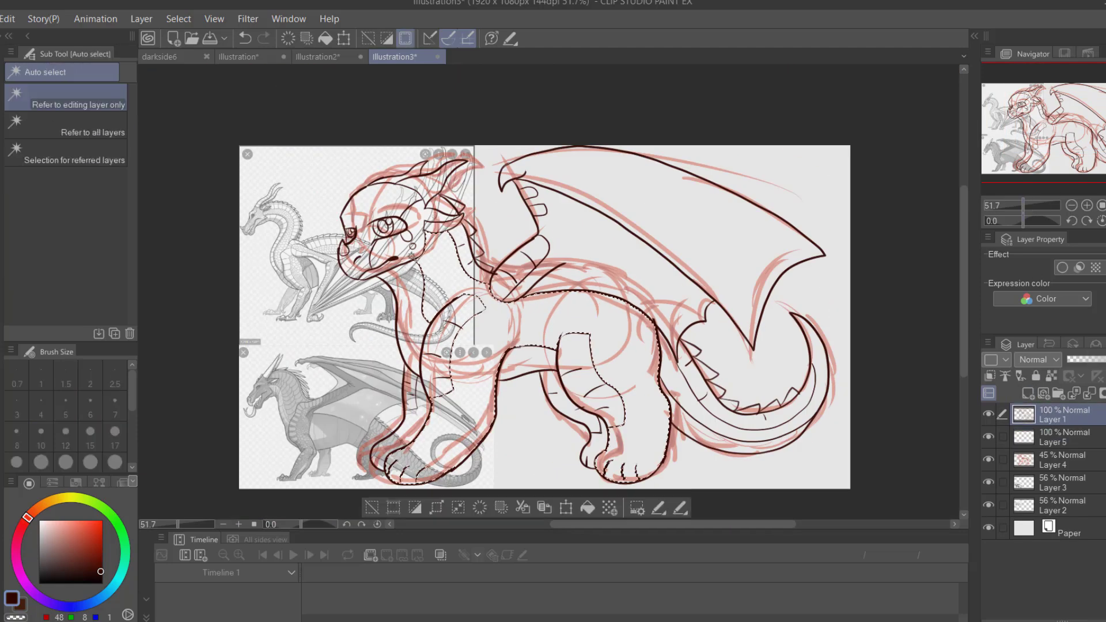
{"action": "left_click", "coordinate": [417, 426]}
{"action": "key", "text": "alt+bracketleft"}
{"action": "key", "text": "alt+BackSpace"}
{"action": "key", "text": "ctrl+d"}
- Fill the belly band salmon, and the wing base band and inner tail strip dark brown
{"action": "left_click", "coordinate": [680, 412]}
{"action": "key", "text": "alt+bracketleft"}
{"action": "key", "text": "alt+BackSpace"}
{"action": "key", "text": "ctrl+d"}
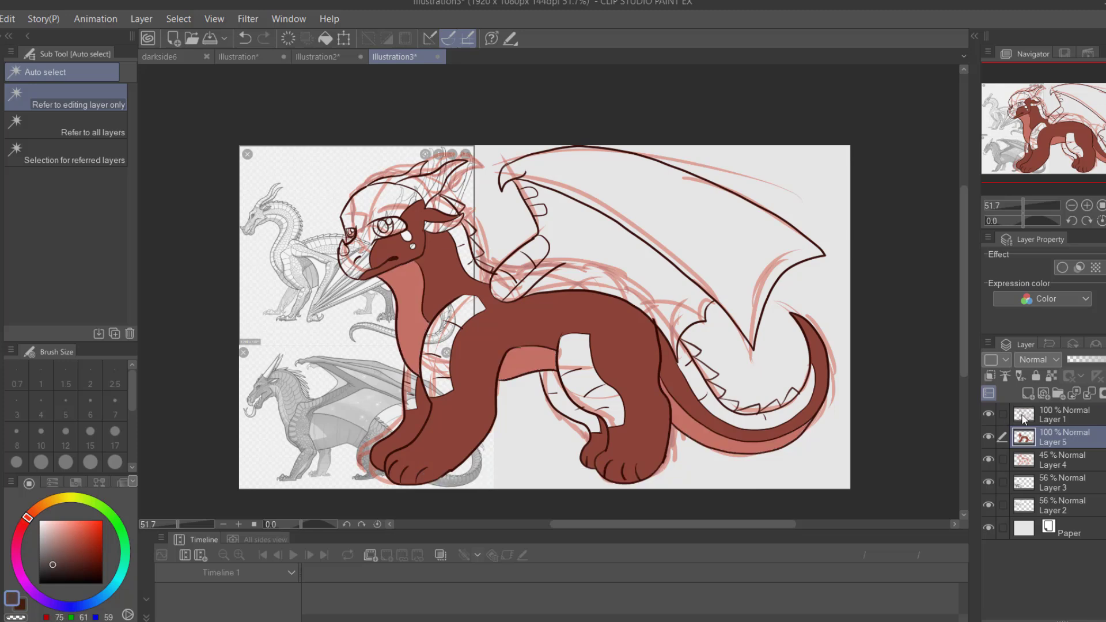
{"action": "left_click", "coordinate": [1008, 416]}
{"action": "left_click", "coordinate": [542, 200]}
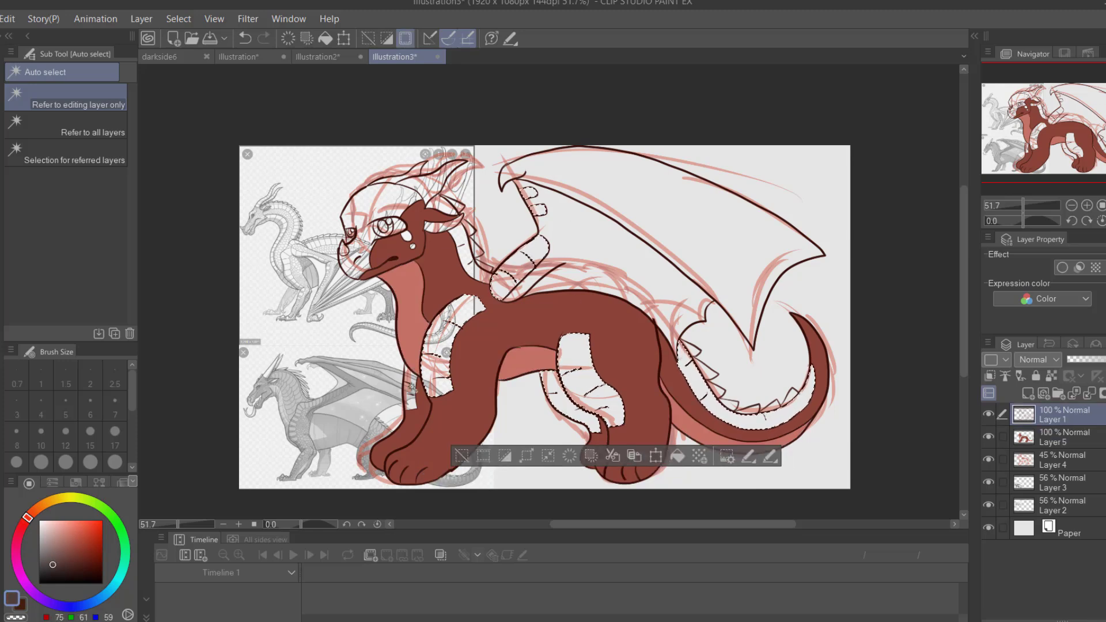
{"action": "key", "text": "alt+bracketleft"}
{"action": "key", "text": "alt+BackSpace"}
{"action": "key", "text": "ctrl+d"}
- Fill the head spikes pale pink
{"action": "left_click_drag", "start_coordinate": [1079, 159], "coordinate": [1070, 155]}
{"action": "key", "text": "ctrl+z"}
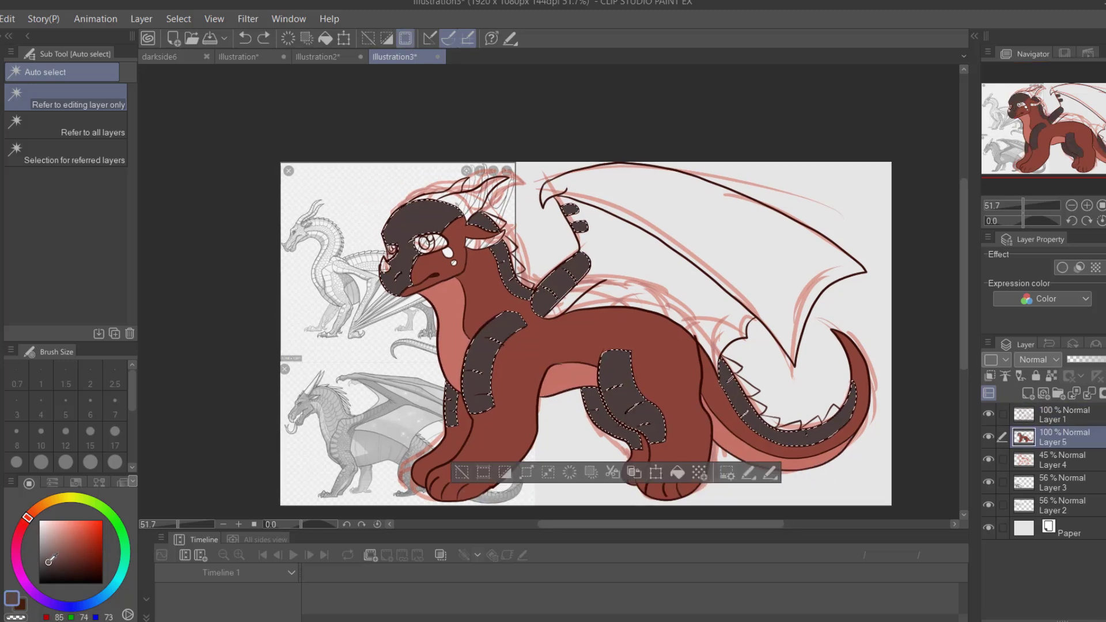
{"action": "key", "text": "ctrl+d"}
{"action": "left_click", "coordinate": [47, 525]}
{"action": "left_click", "coordinate": [1008, 417]}
{"action": "left_click", "coordinate": [455, 187]}
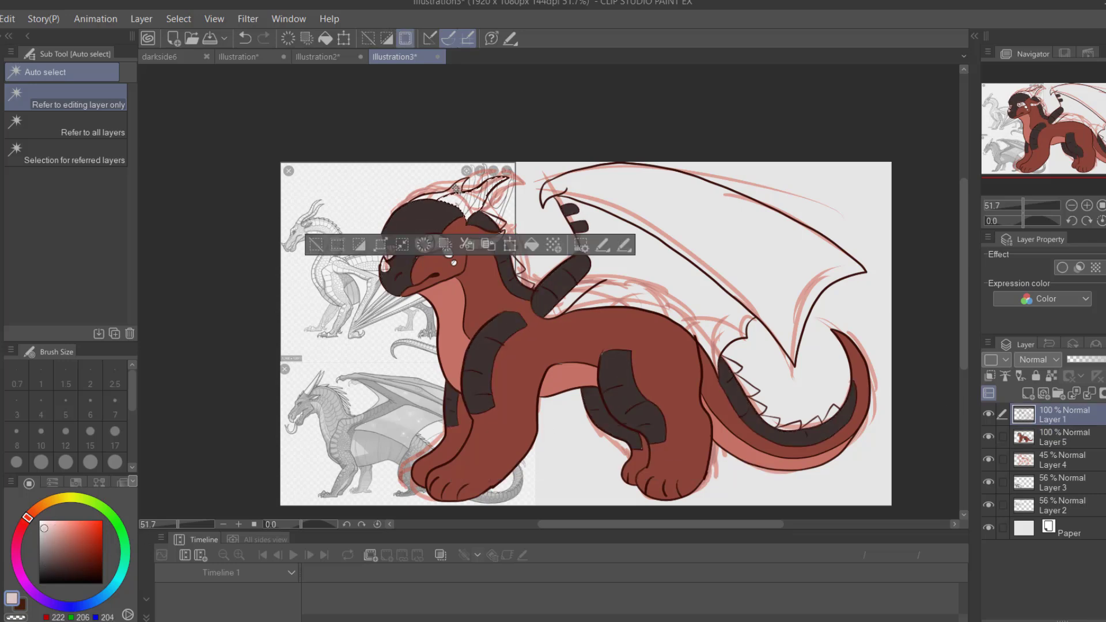
{"action": "key", "text": "alt+bracketright"}
{"action": "key", "text": "ctrl+d"}
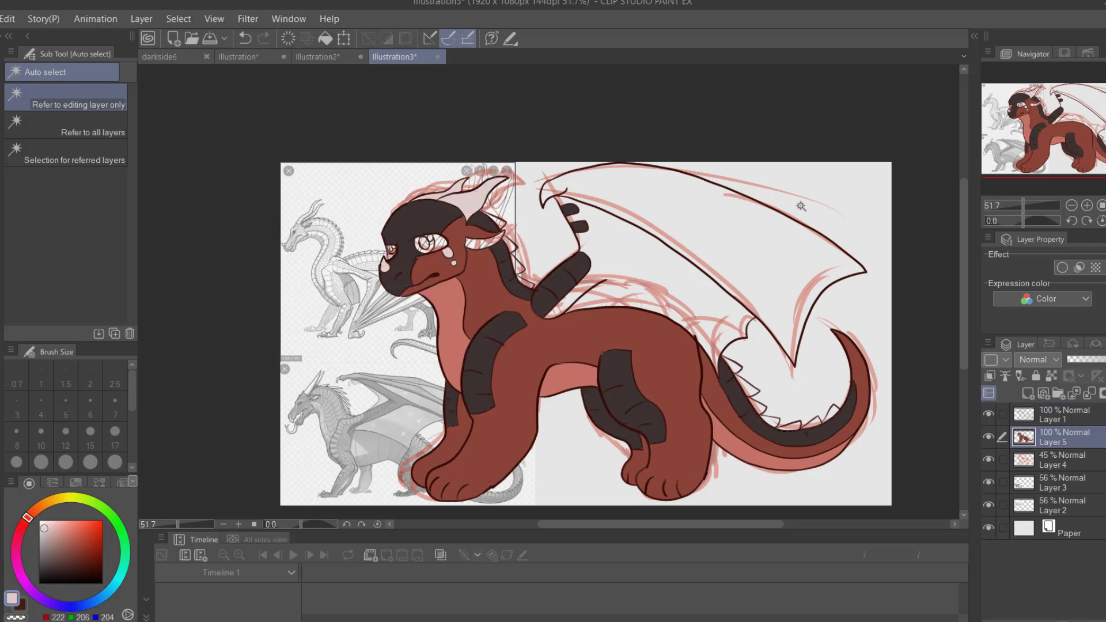
- Select the tail spikes and wing membrane and fill the wing with the sampled light red
{"action": "scroll", "coordinate": [749, 374], "scroll_direction": "up", "scroll_amount": 3}
{"action": "left_click", "coordinate": [718, 408]}
{"action": "left_click_drag", "start_coordinate": [718, 408], "coordinate": [806, 495]}
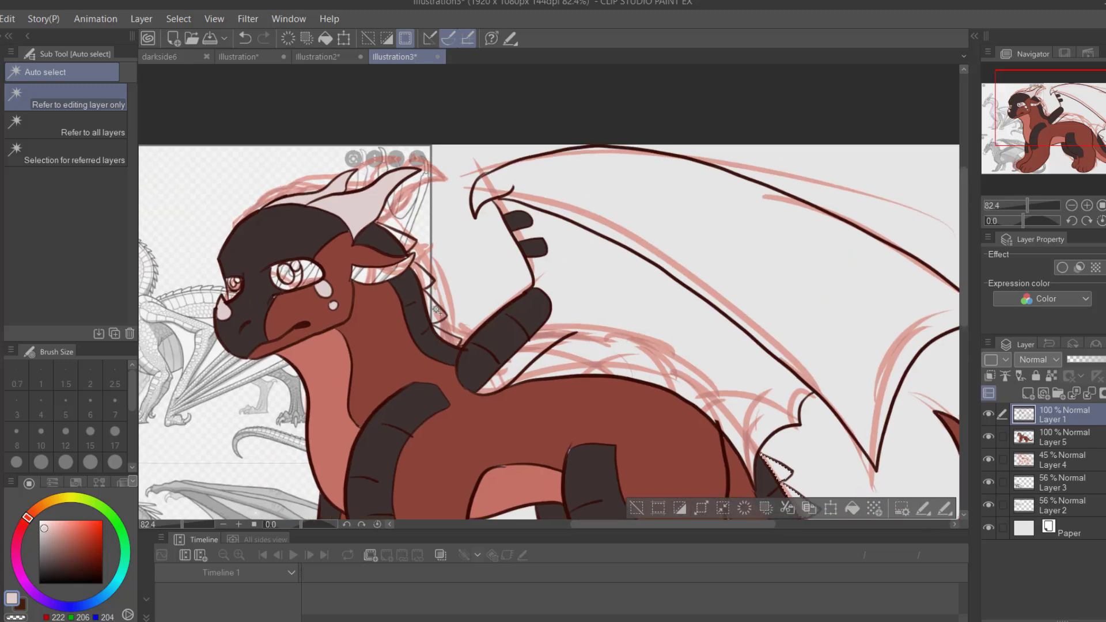
{"action": "left_click", "coordinate": [669, 509]}
{"action": "left_click", "coordinate": [723, 271]}
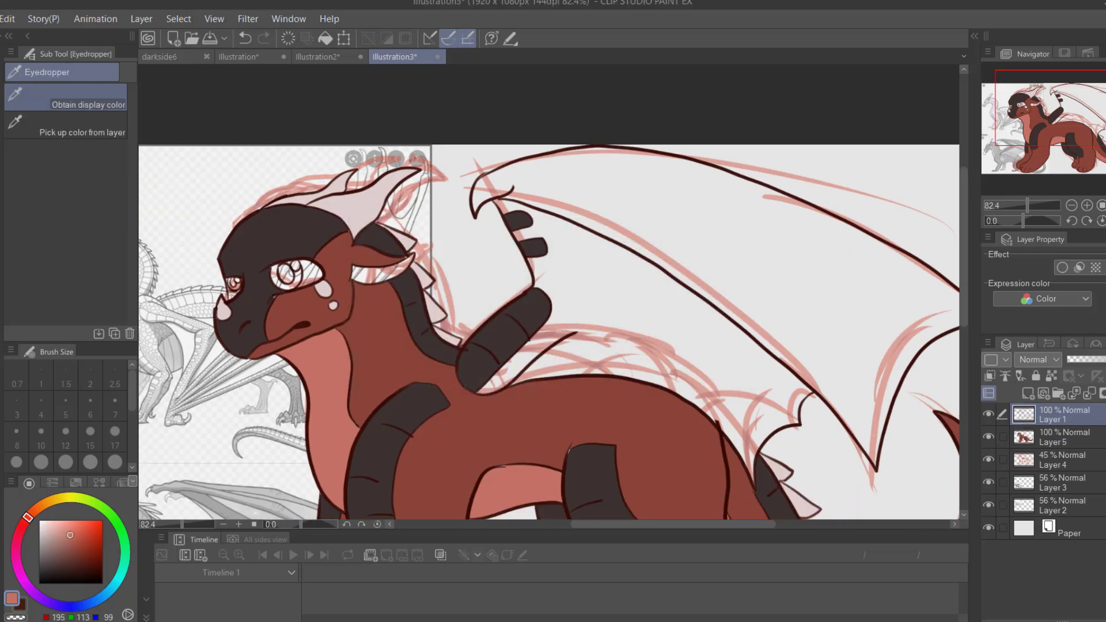
{"action": "key", "text": "ctrl+y"}
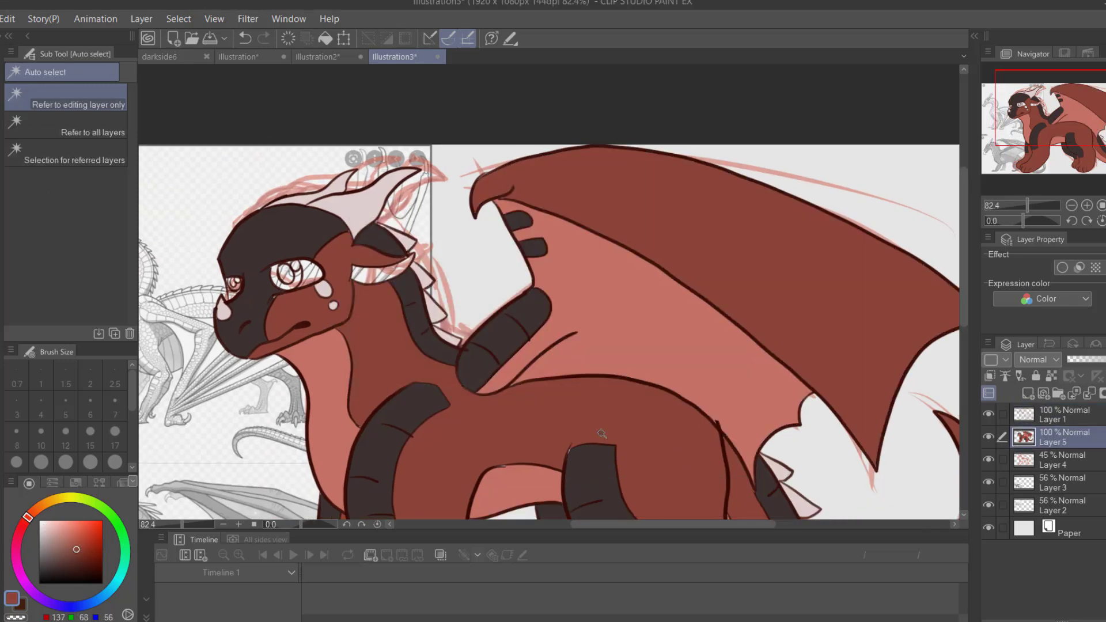
{"action": "left_click", "coordinate": [628, 363]}
- Sample the pale eye colour from the canvas with the eyedropper for painting the eyes
{"action": "key", "text": "ctrl+d"}
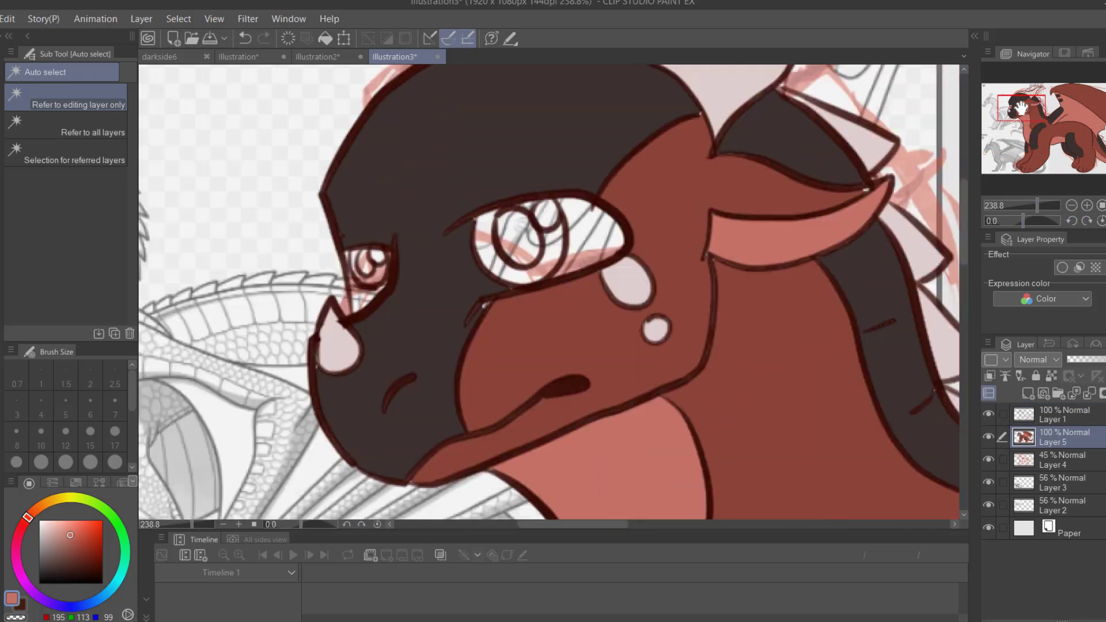
{"action": "key", "text": "i"}
{"action": "key", "text": "p"}
{"action": "left_click", "coordinate": [469, 320], "text": "alt"}
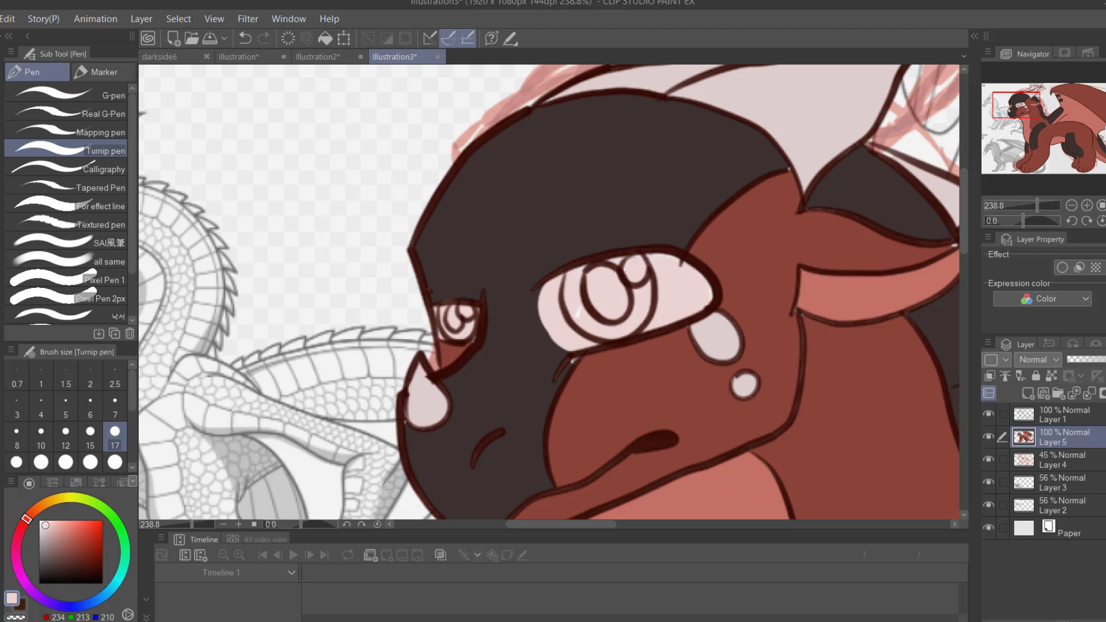